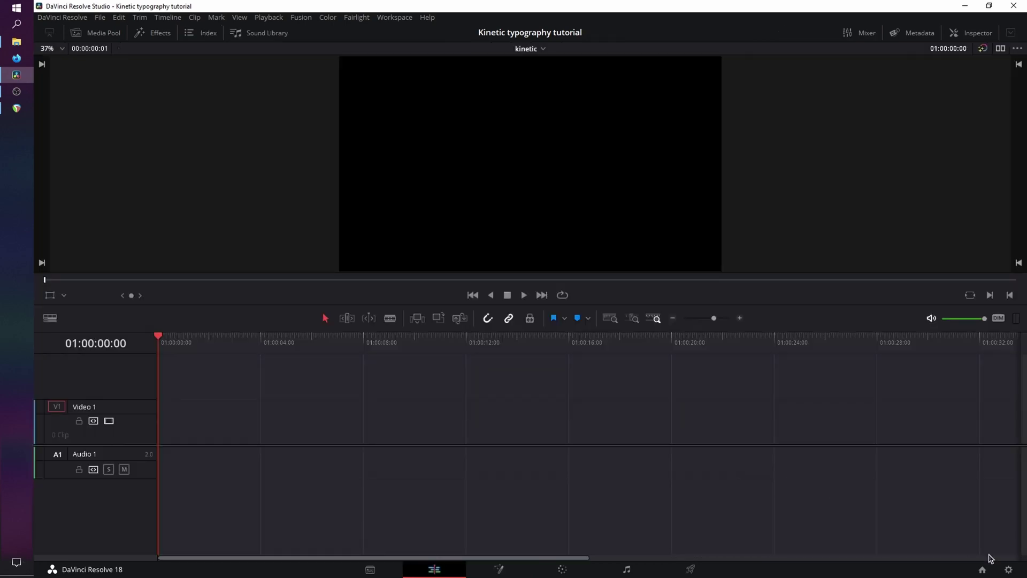
# Check the timeline resolution and frame rate in the project settings, leaving them unchanged.
pyautogui.click(1009, 569)
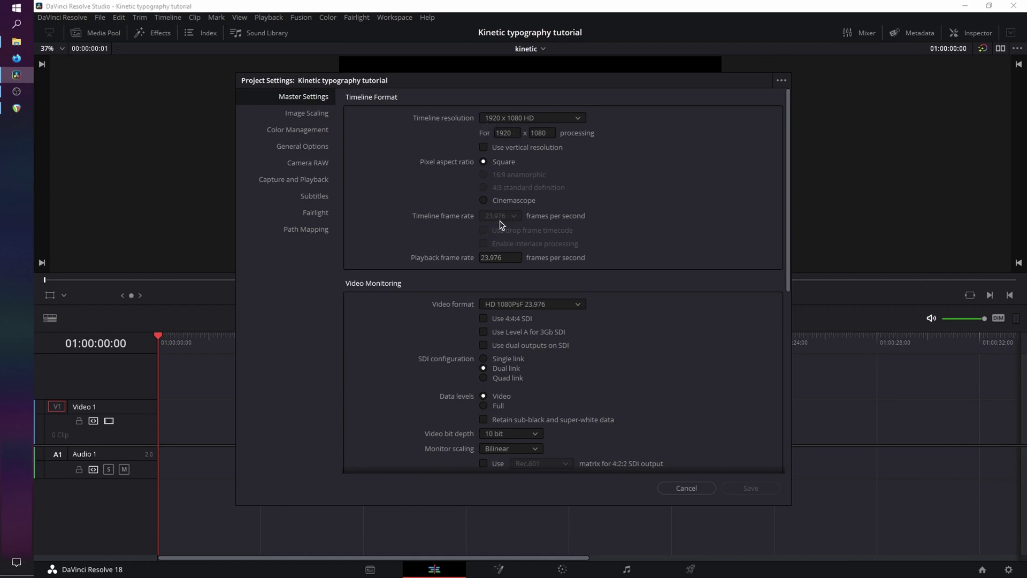
pyautogui.click(689, 489)
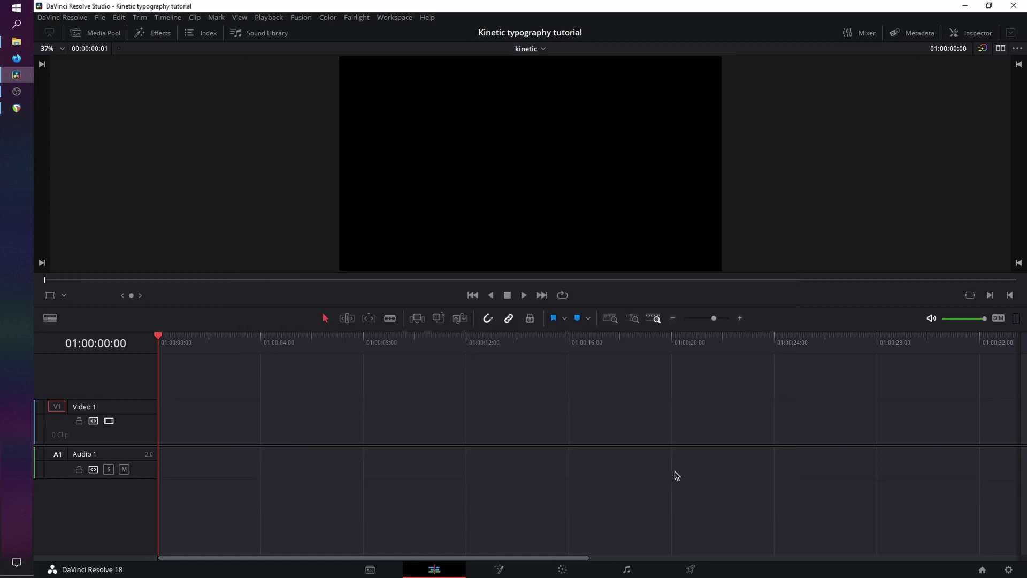
# Add a Fusion Composition at the start of the Video 1 track and open it on the Fusion page.
pyautogui.click(160, 34)
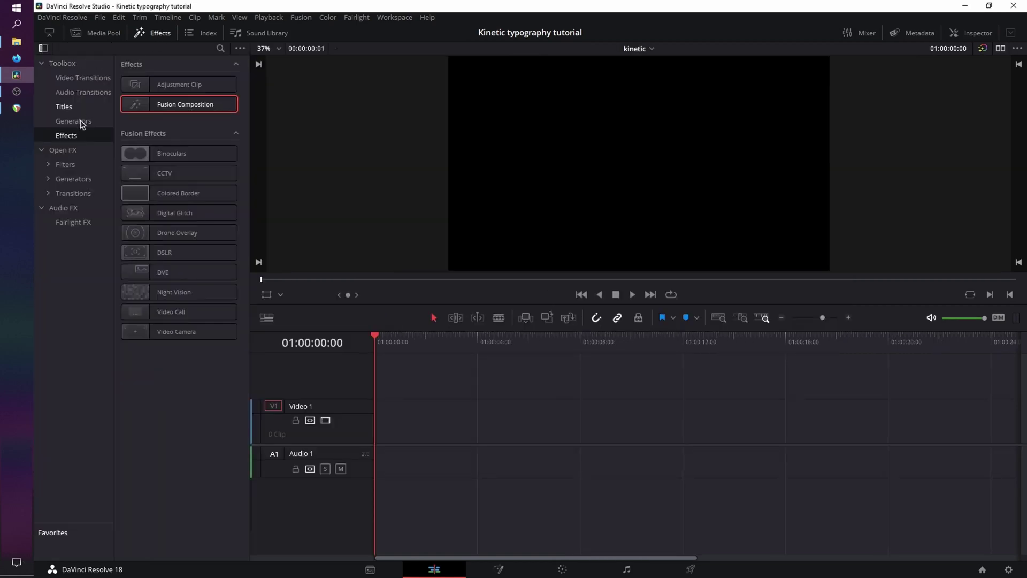
pyautogui.moveTo(183, 109); pyautogui.dragTo(380, 428)
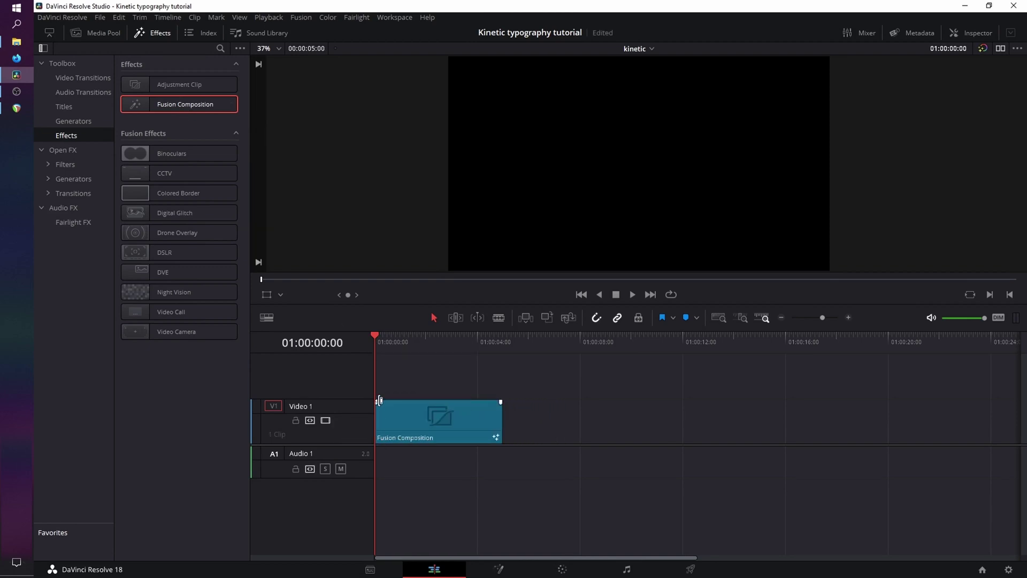
pyautogui.click(156, 34)
pyautogui.moveTo(164, 341); pyautogui.dragTo(293, 352)
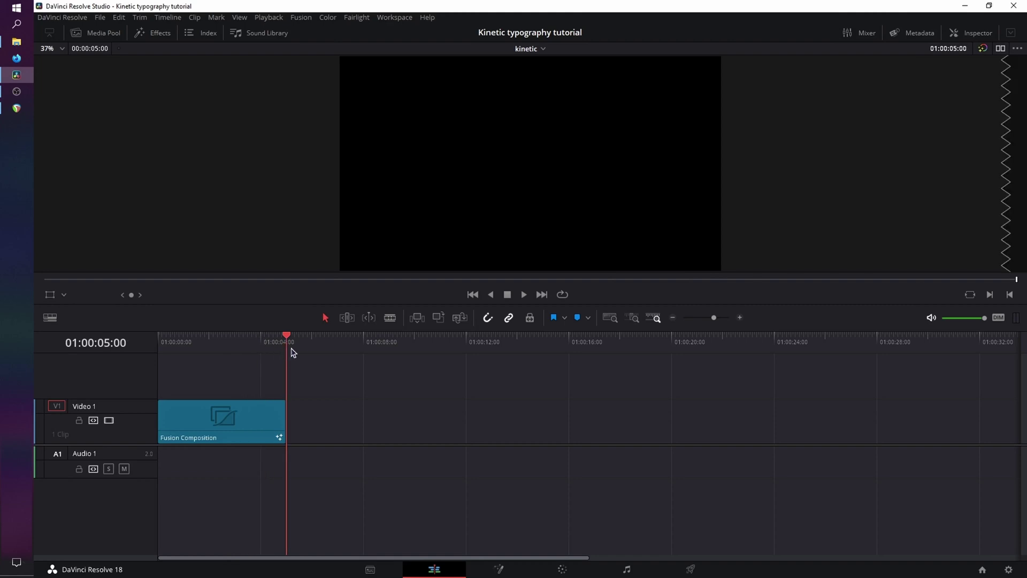
pyautogui.click(498, 569)
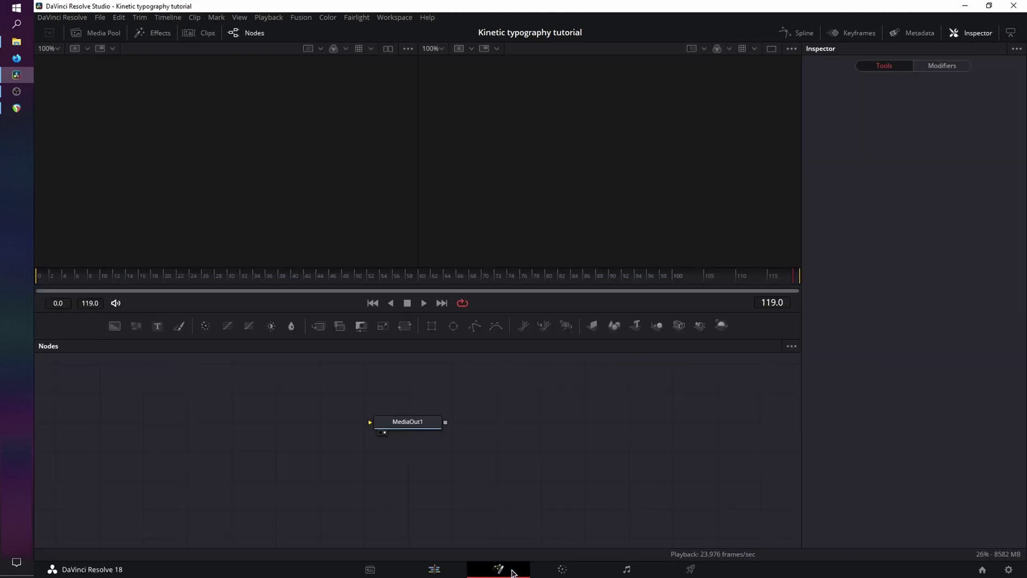
# Move the MediaOut1 node far to the right and add a Background node named bg_color on the left side of the graph.
pyautogui.moveTo(434, 431); pyautogui.dragTo(732, 488)
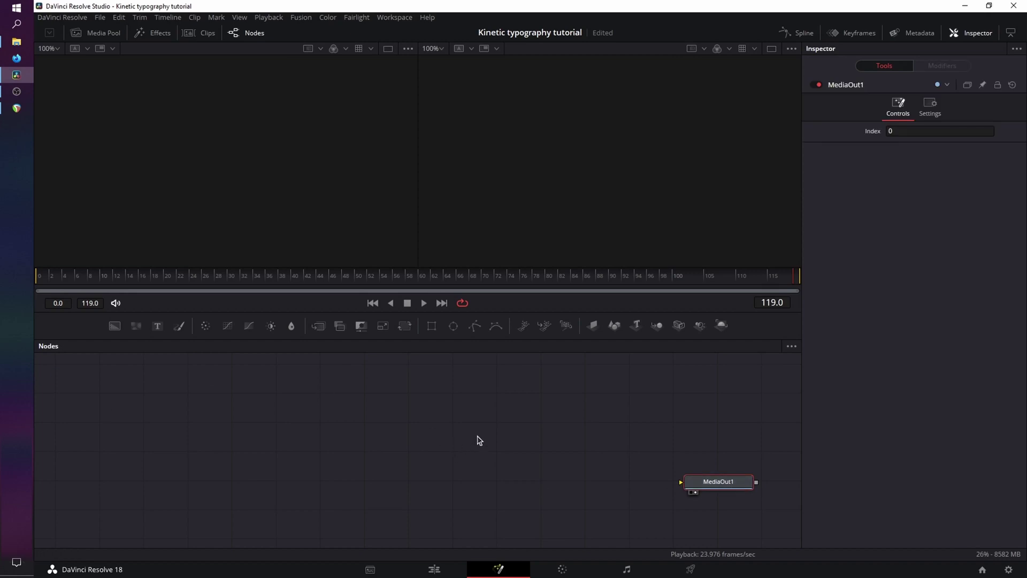
pyautogui.moveTo(118, 332); pyautogui.dragTo(261, 476)
pyautogui.press('F2')
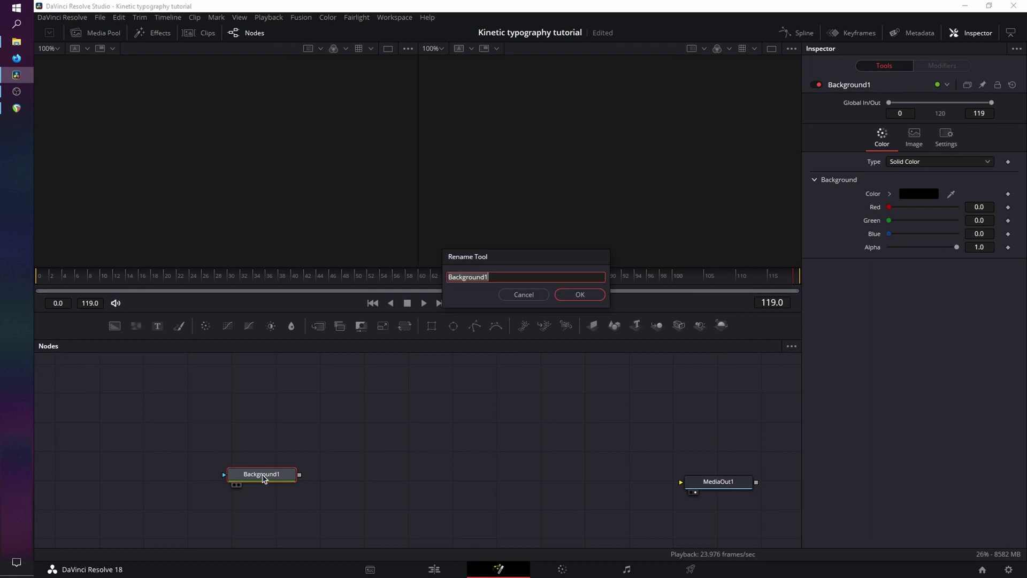
pyautogui.write('bg_color')
pyautogui.press('Return')
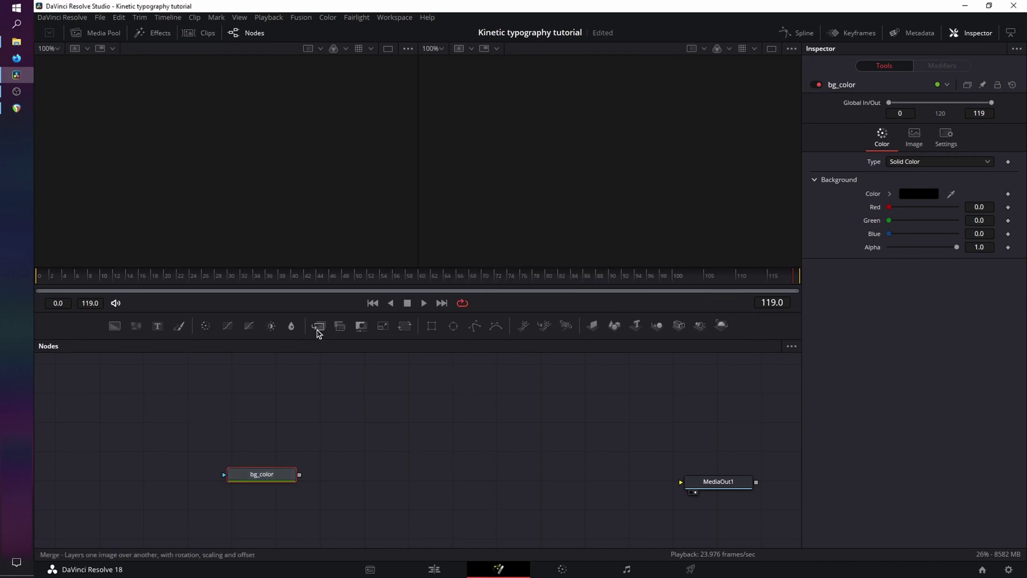
# Connect bg_color through a new Merge node to MediaOut1 and show the guides in the viewer.
pyautogui.moveTo(329, 344); pyautogui.dragTo(383, 475)
pyautogui.moveTo(300, 475); pyautogui.dragTo(713, 484)
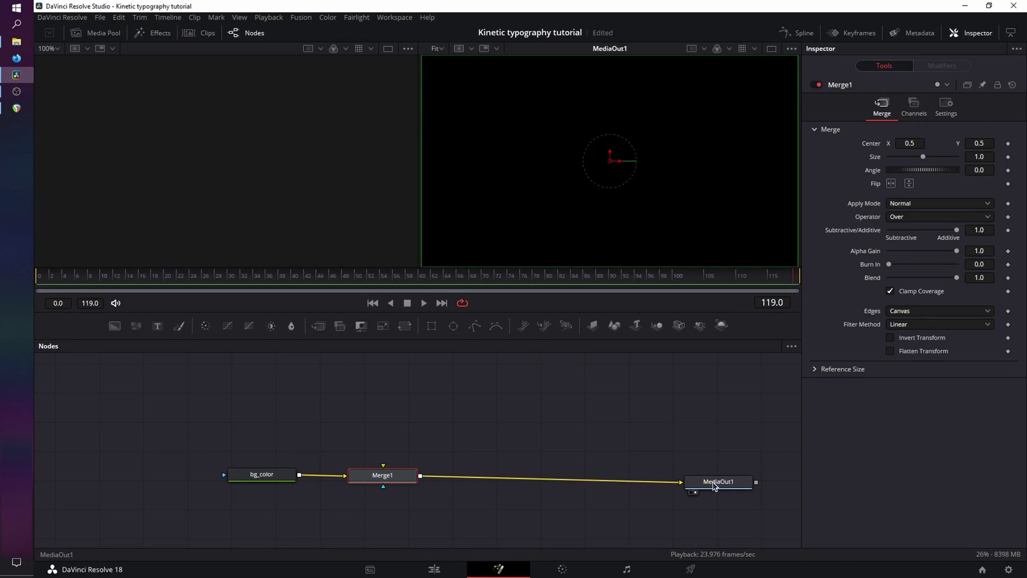
pyautogui.click(274, 475)
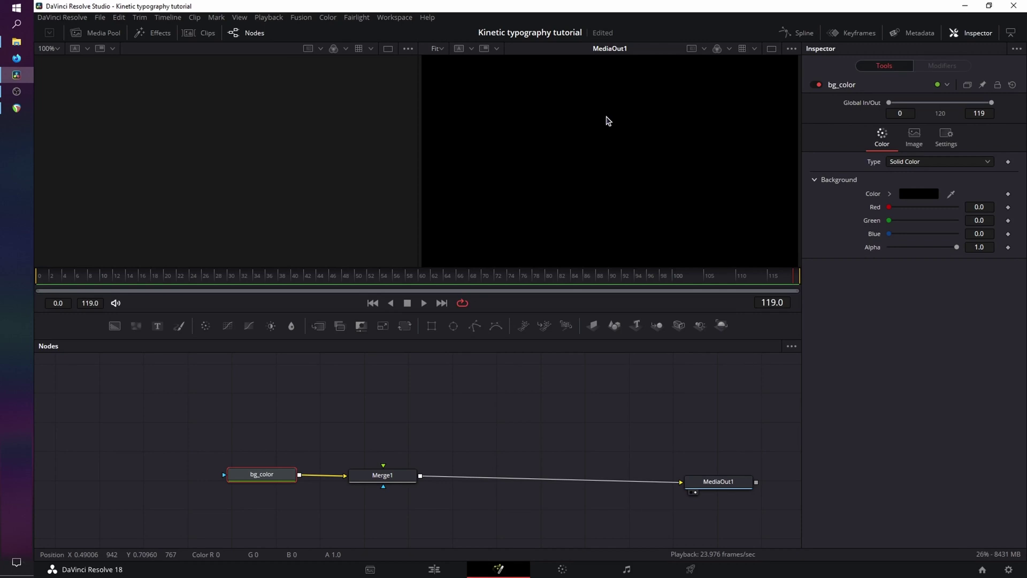
pyautogui.hotkey('ctrl', 'g')
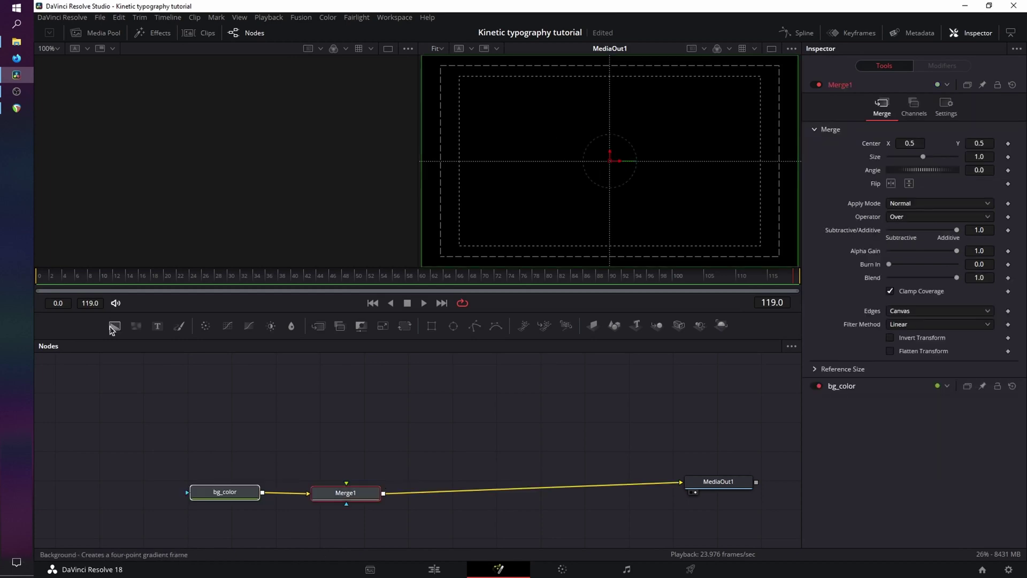
# Add a second Background node above bg_color, name it bg_transparent and lower its alpha to the minimum.
pyautogui.moveTo(111, 329); pyautogui.dragTo(232, 429)
pyautogui.press('F2')
pyautogui.write('bg_transparent')
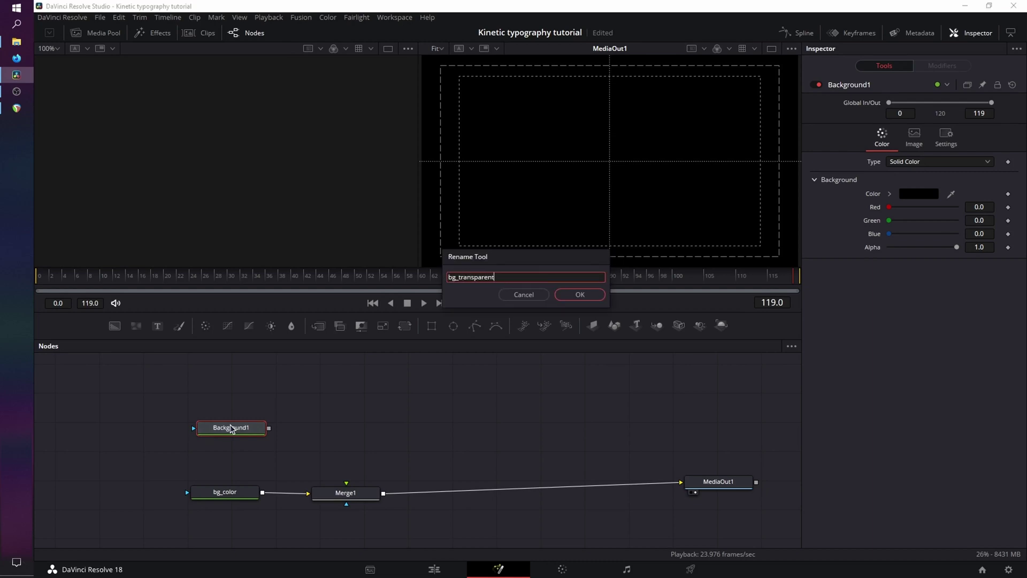
pyautogui.press('Return')
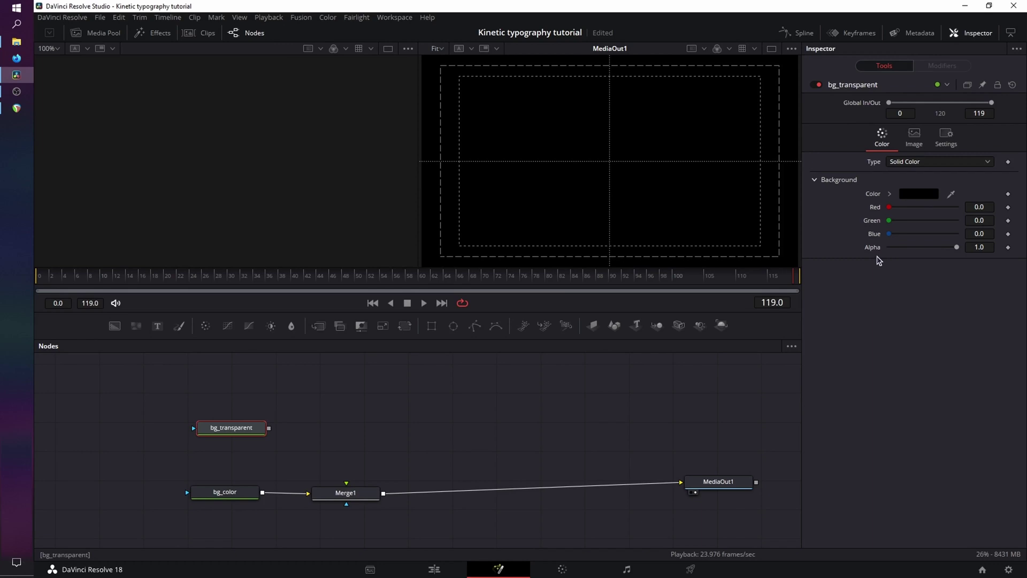
pyautogui.moveTo(958, 247); pyautogui.dragTo(869, 248)
# Add a Text node merged over bg_transparent and rename it kinetic.
pyautogui.moveTo(158, 329); pyautogui.dragTo(332, 401)
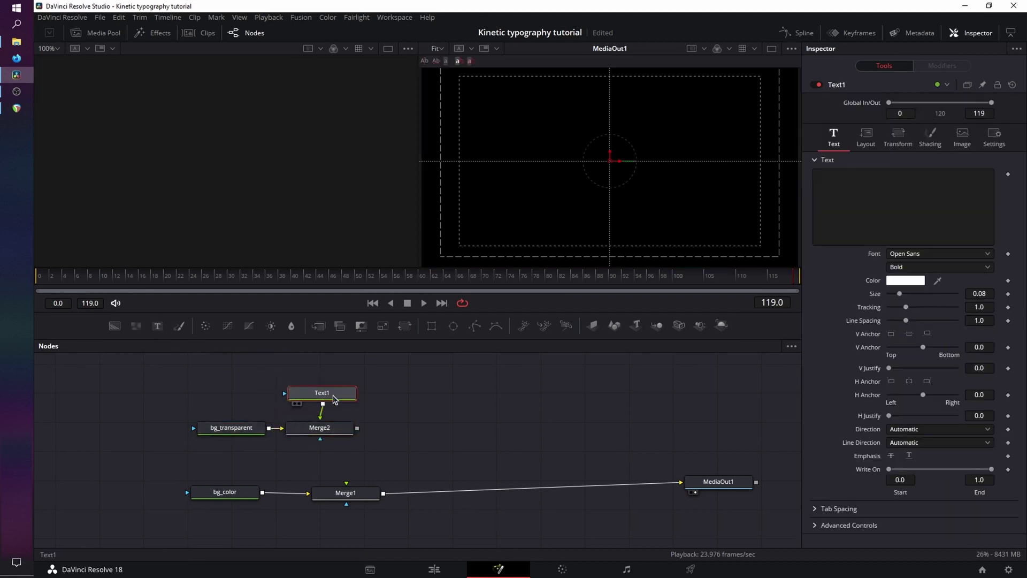
pyautogui.press('F2')
pyautogui.write('kinetic')
pyautogui.press('Return')
# Add a second Text node beside kinetic and rename it typography.
pyautogui.moveTo(157, 325); pyautogui.dragTo(425, 399)
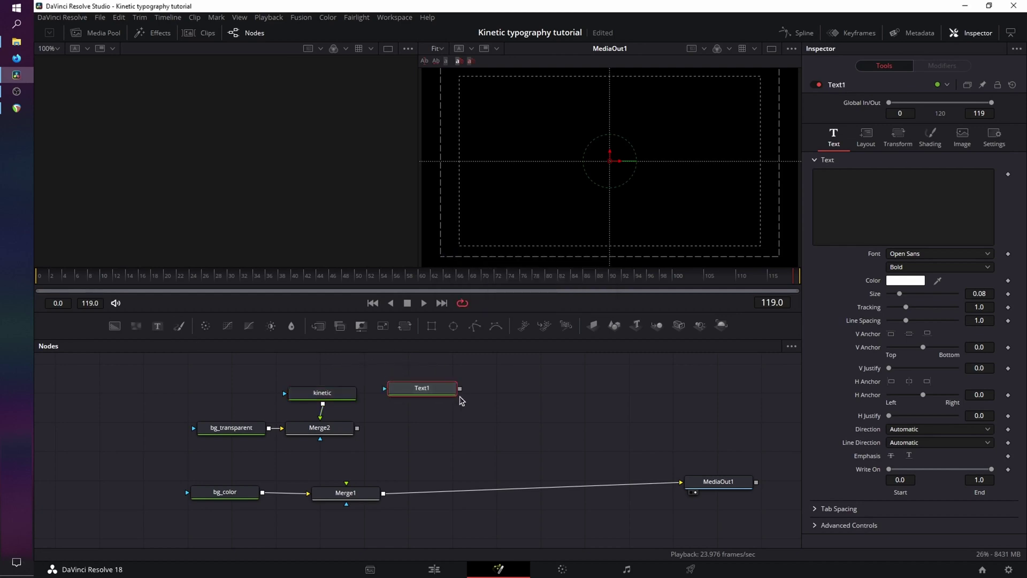
pyautogui.press('F2')
pyautogui.write('typo')
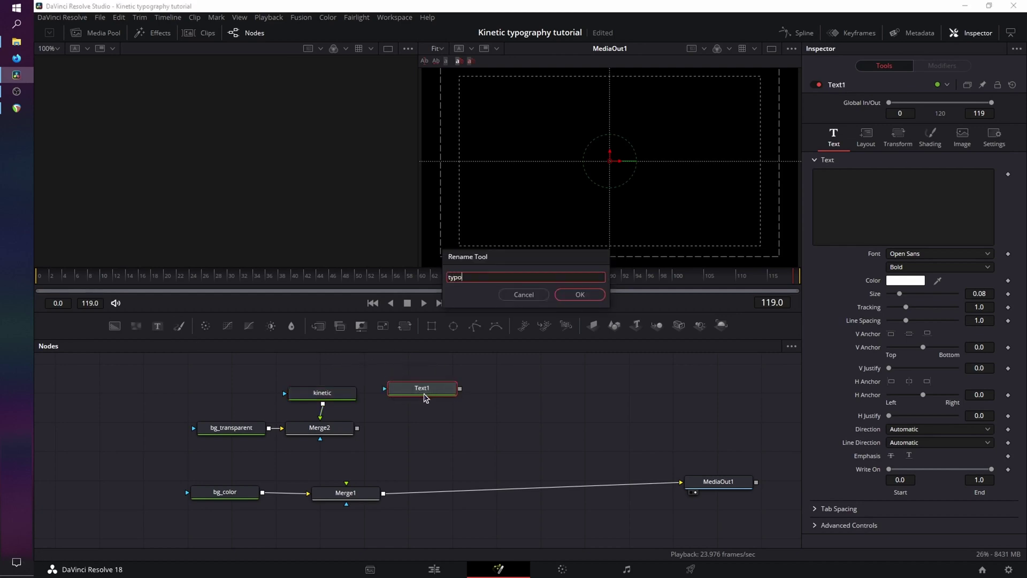
pyautogui.write('graphy')
pyautogui.press('Return')
# Merge typography over Merge2's output and connect the combined text to Merge1 as its foreground.
pyautogui.moveTo(460, 388); pyautogui.dragTo(357, 428)
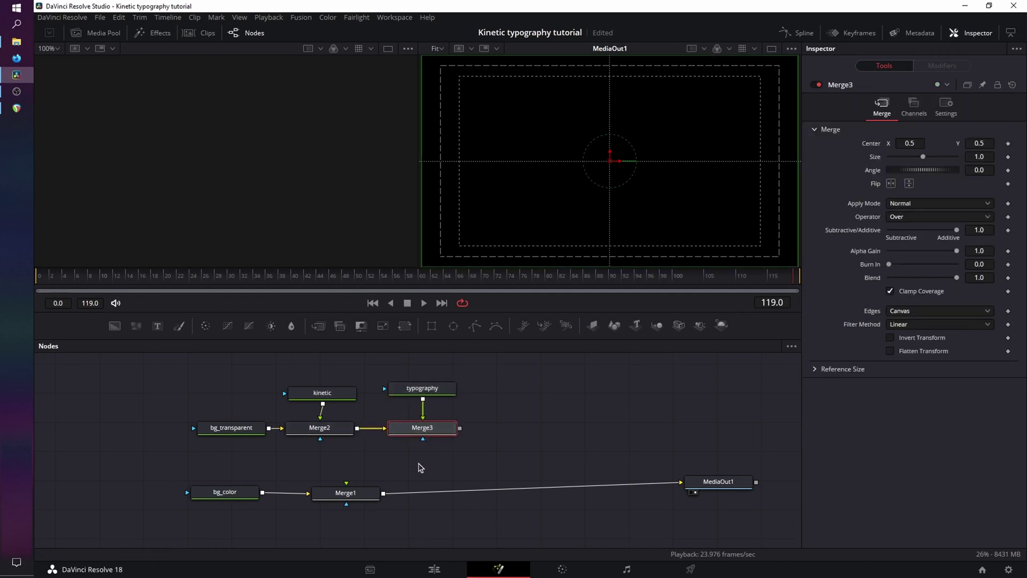
pyautogui.moveTo(356, 496); pyautogui.dragTo(436, 492)
pyautogui.moveTo(460, 428); pyautogui.dragTo(438, 491)
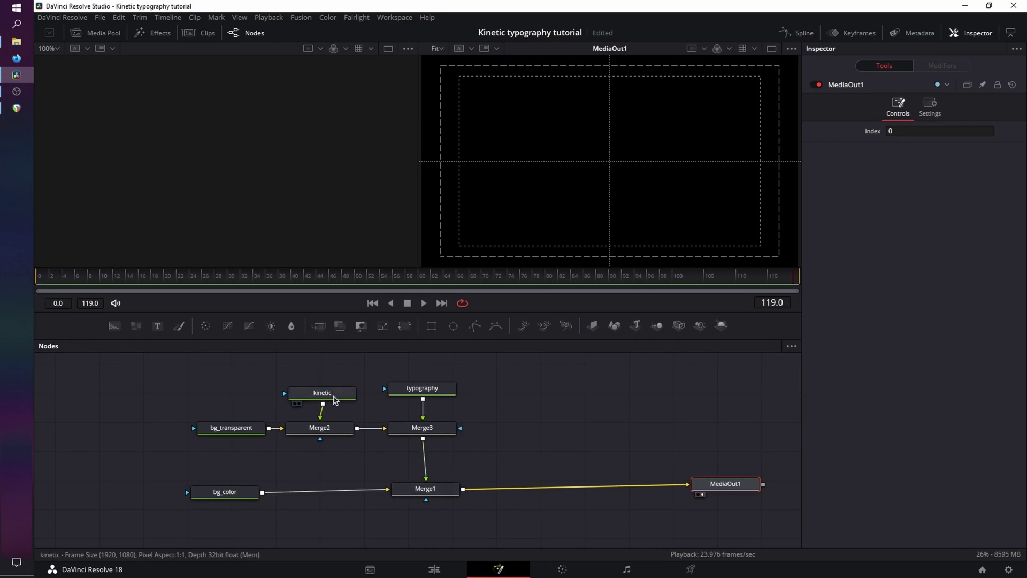
# Enter KINETIC as the kinetic node's text and set its size to 0.1.
pyautogui.click(334, 399)
pyautogui.click(870, 188)
pyautogui.write('KINETIC')
pyautogui.click(986, 293)
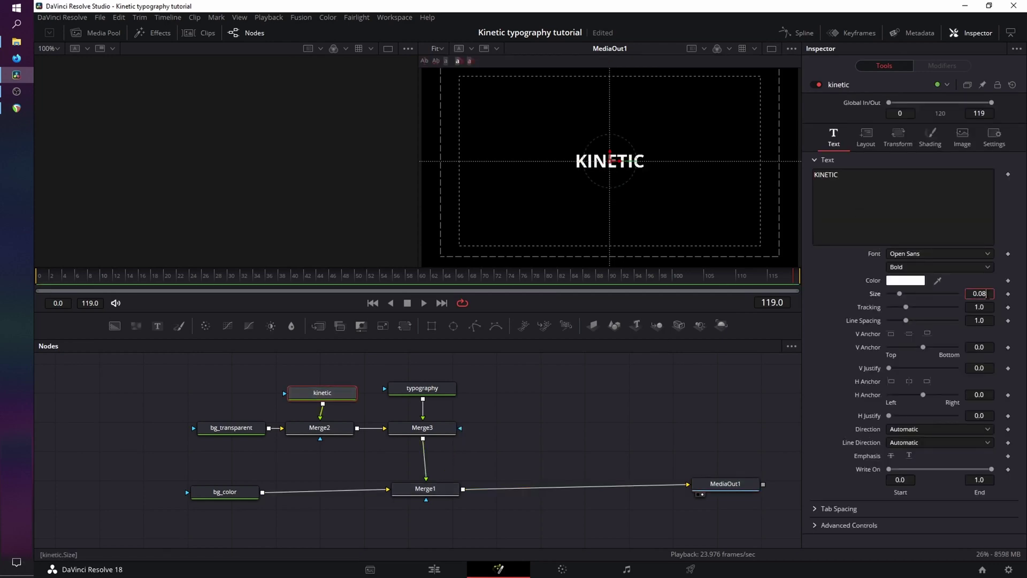
pyautogui.write('1')
pyautogui.press('Return')
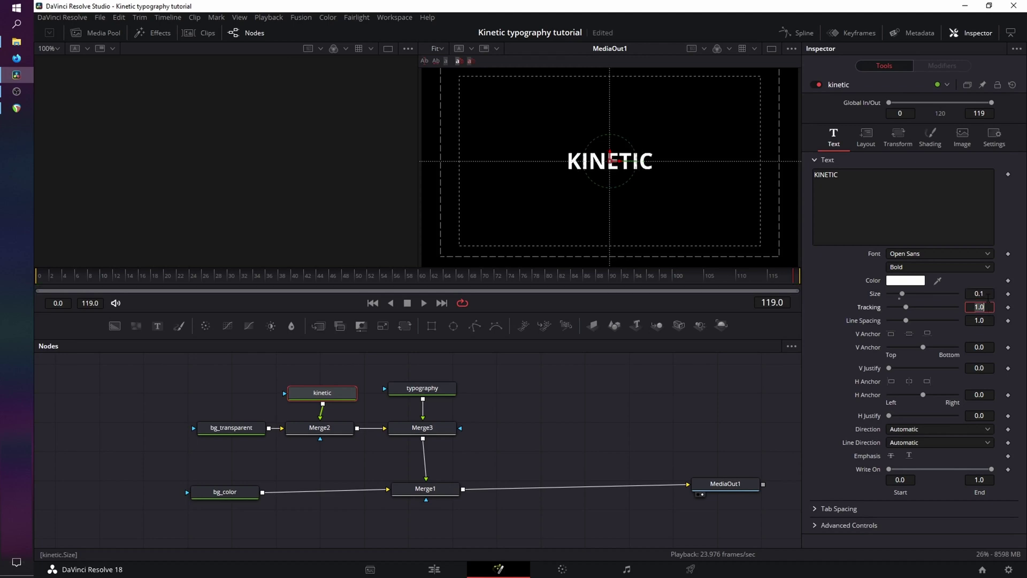
# Apply a Follower modifier to the KINETIC text, with order Left to Right and a delay between each character.
pyautogui.rightClick(863, 186)
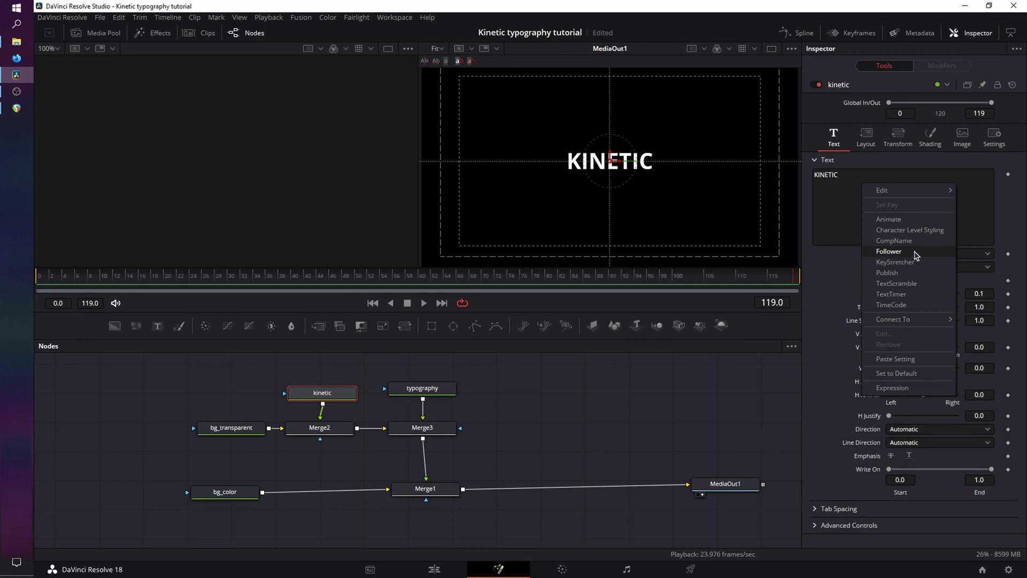
pyautogui.click(889, 252)
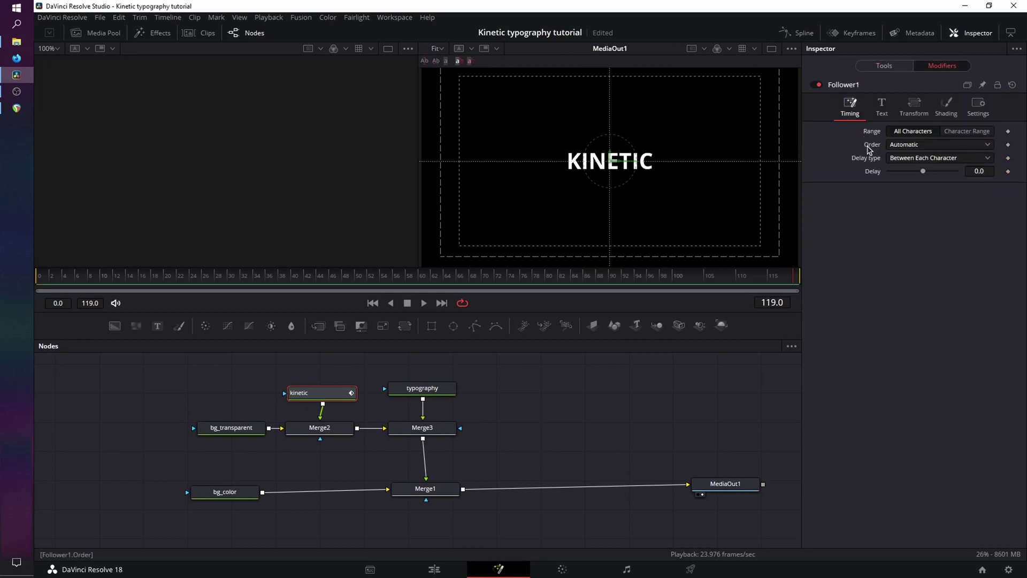
pyautogui.click(929, 149)
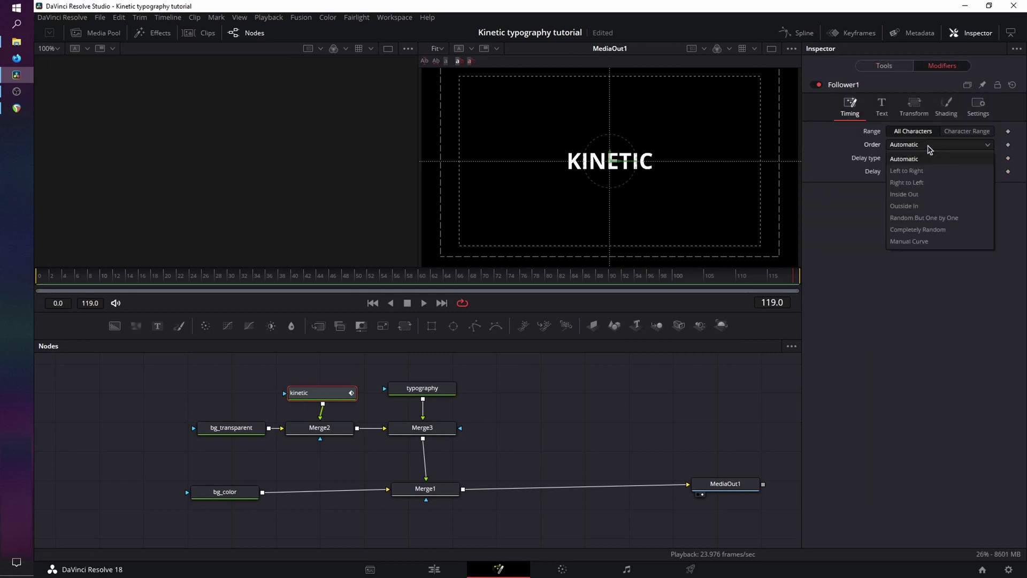
pyautogui.click(917, 171)
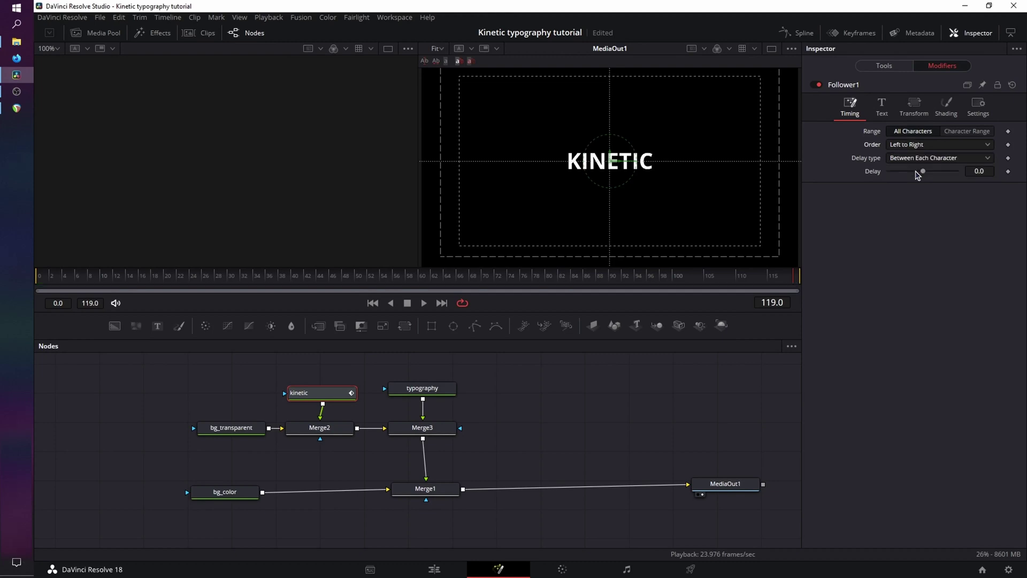
pyautogui.click(979, 171)
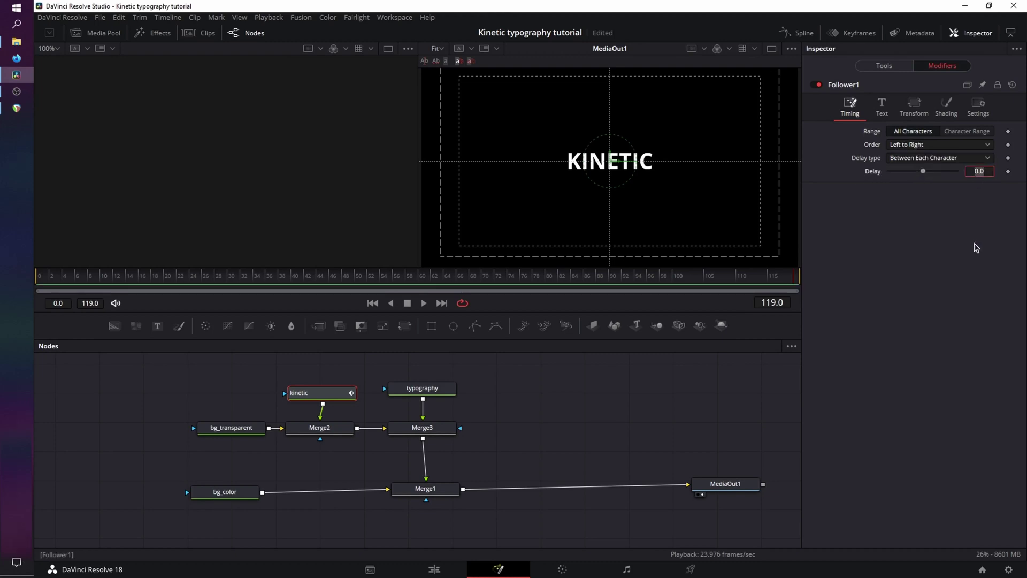
pyautogui.press('Return')
# Keyframe the Follower's shading position Offset at X 0.0, Y 0.0 on frame 15.
pyautogui.click(946, 106)
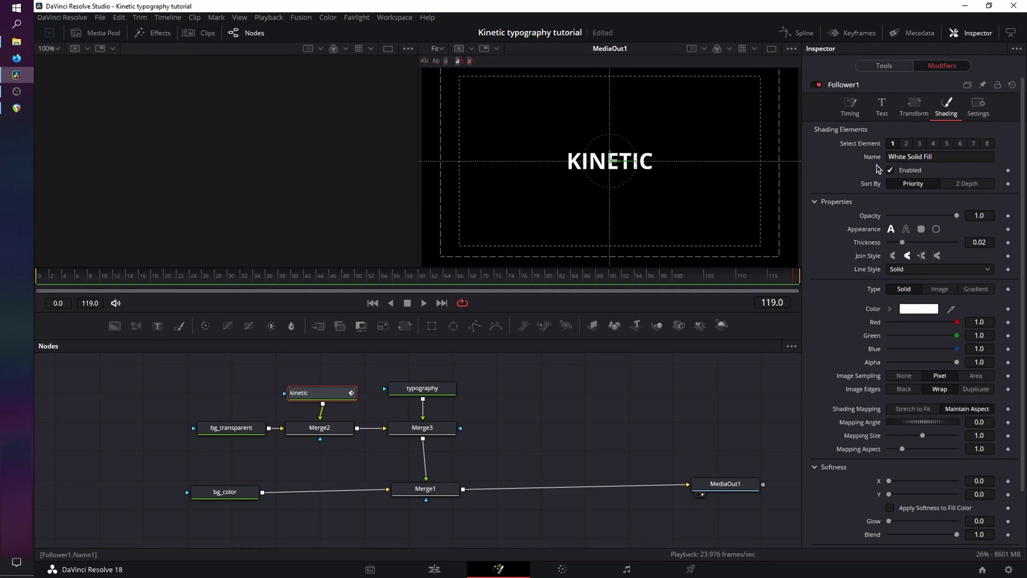
pyautogui.click(815, 202)
pyautogui.click(816, 219)
pyautogui.click(816, 235)
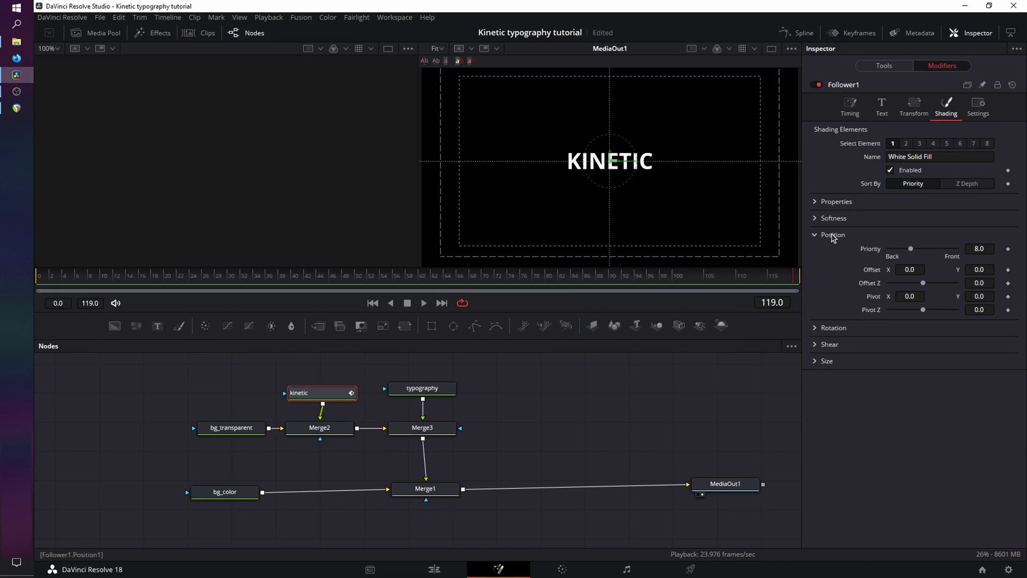
pyautogui.click(143, 282)
pyautogui.click(1008, 274)
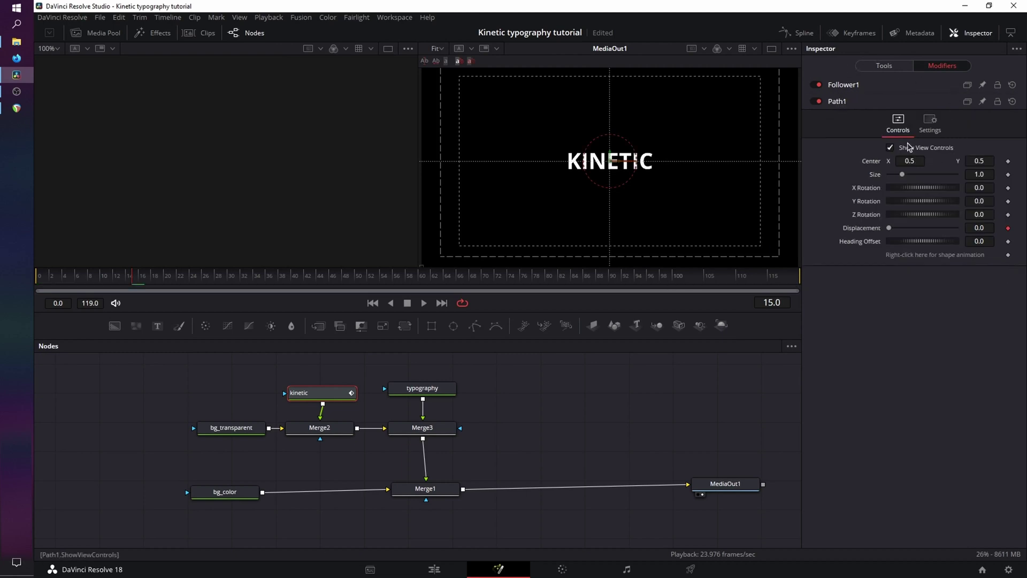
# At frame 0, lower the Follower's shading Offset Y to about -3.237 so the letters start below the frame.
pyautogui.click(872, 101)
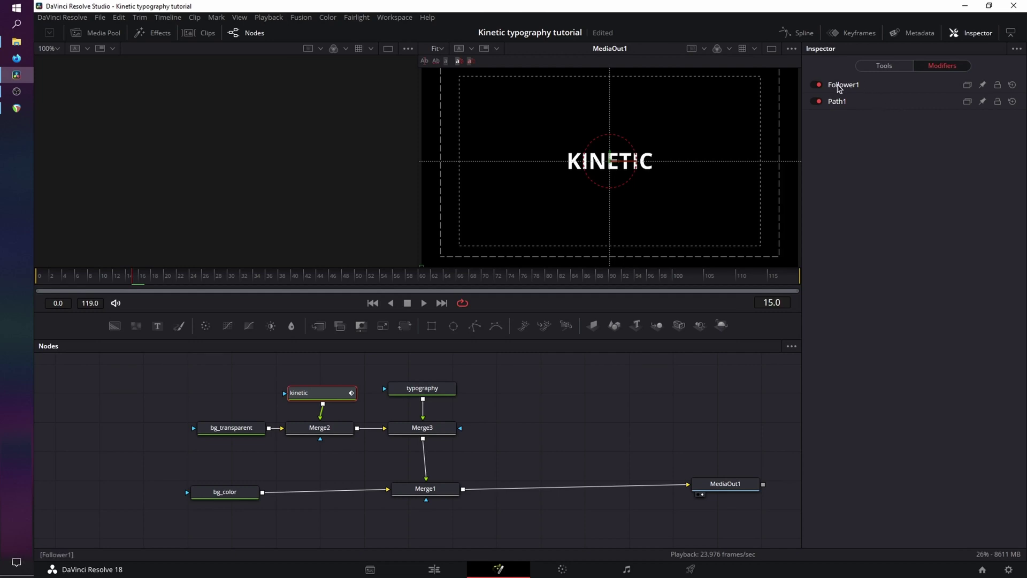
pyautogui.click(873, 86)
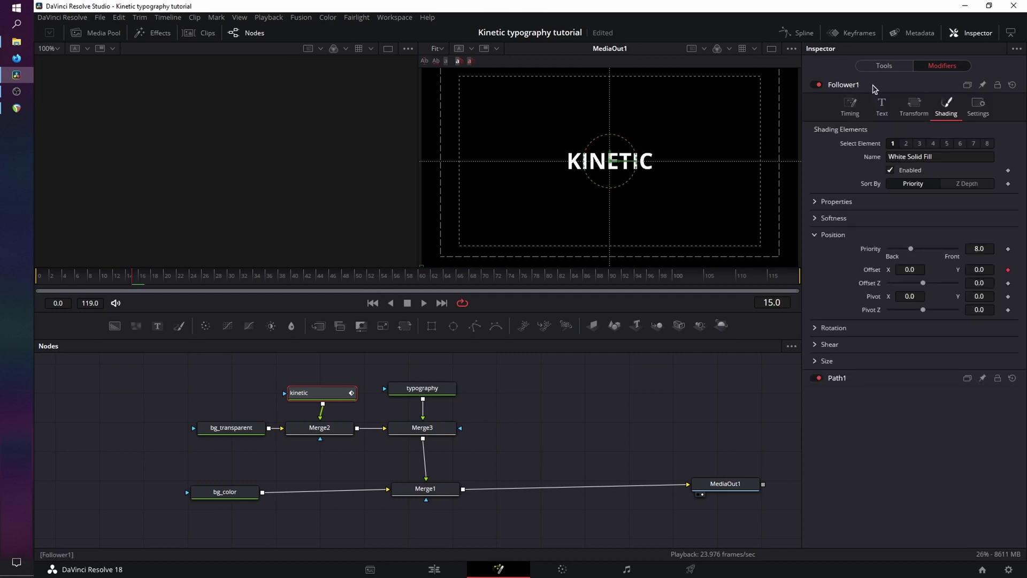
pyautogui.click(40, 279)
pyautogui.moveTo(979, 270); pyautogui.dragTo(930, 270)
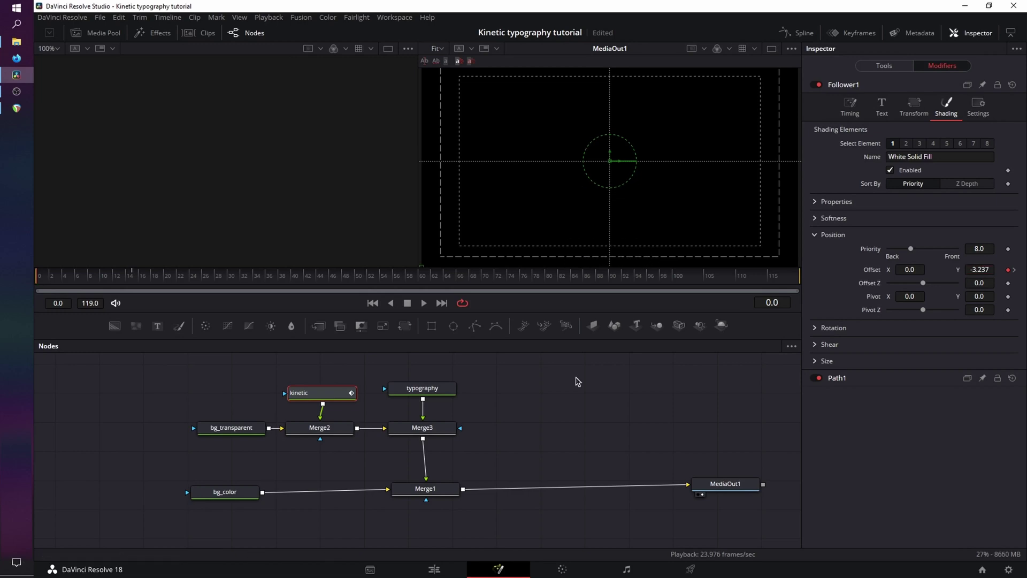
# Play back the composition to preview the letters' rising animation, and stop it.
pyautogui.click(424, 303)
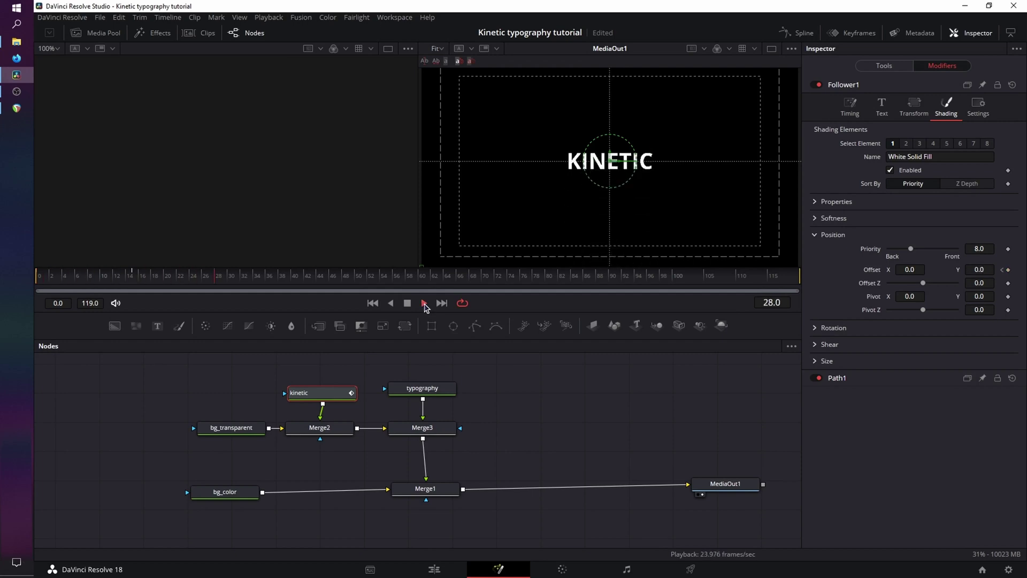
pyautogui.click(406, 303)
# Keyframe the Follower's text Size for KINETIC at 0.2 on frame 15 and 0.0 on frame 0.
pyautogui.click(131, 277)
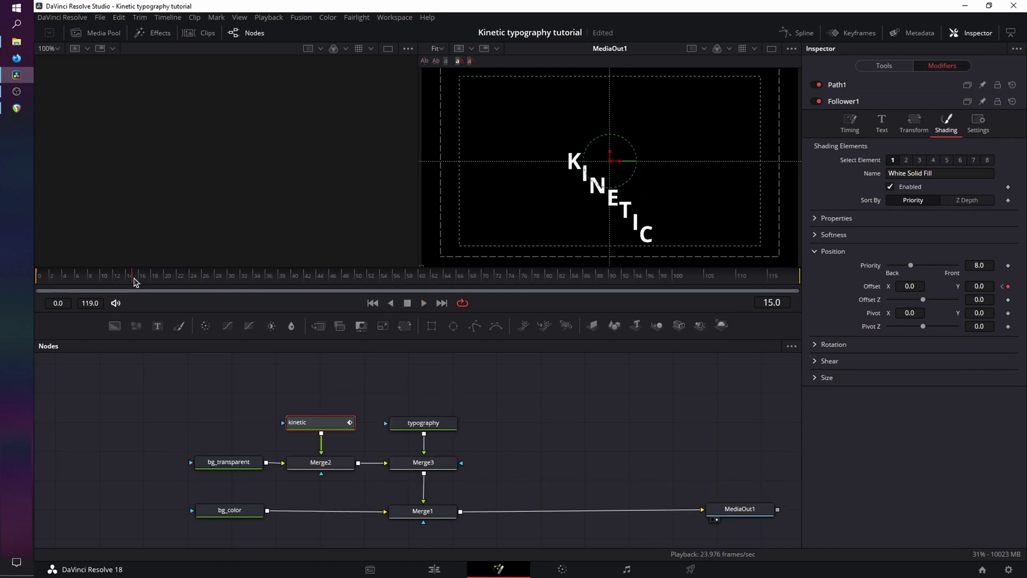
pyautogui.click(883, 124)
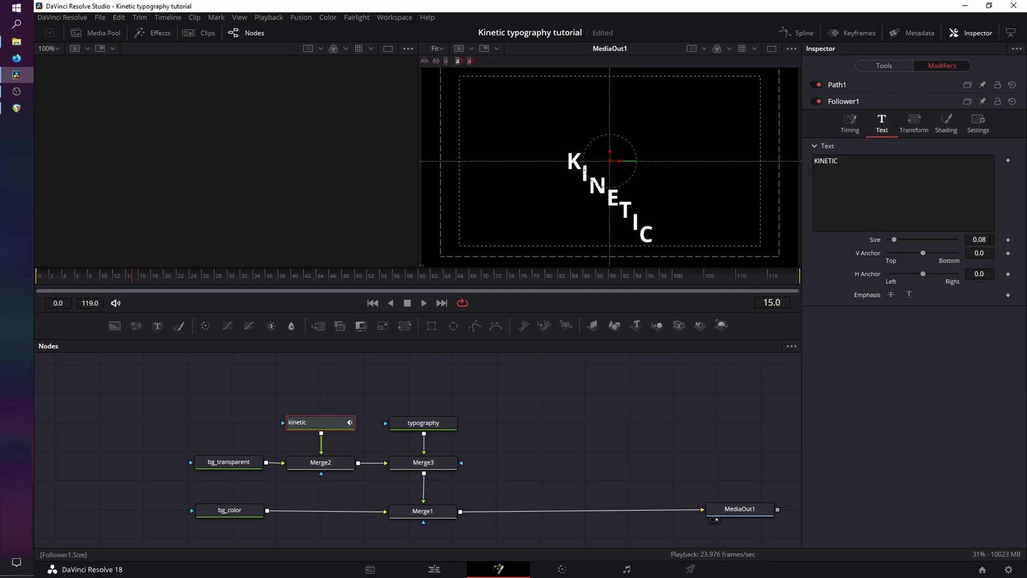
pyautogui.click(979, 240)
pyautogui.write('0.2')
pyautogui.press('Return')
pyautogui.moveTo(136, 283); pyautogui.dragTo(28, 284)
pyautogui.moveTo(902, 240); pyautogui.dragTo(792, 242)
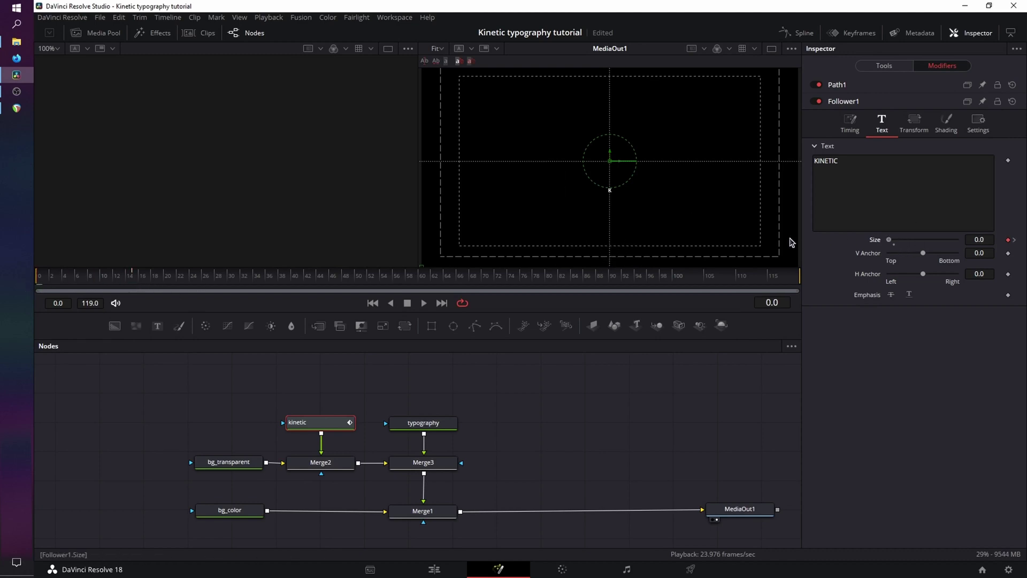
# Play back the composition to preview the KINETIC letters growing as they rise, and stop it.
pyautogui.click(424, 303)
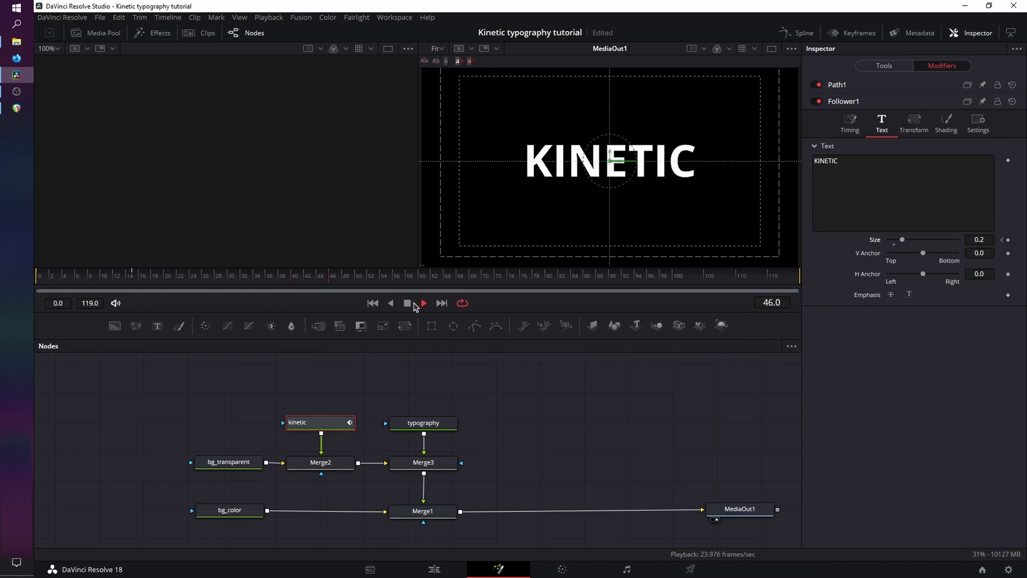
pyautogui.click(372, 303)
pyautogui.click(407, 304)
# Keyframe the KINETIC text's V Anchor at 0.0 on frame 24 and 1.3 on frame 30.
pyautogui.moveTo(128, 279); pyautogui.dragTo(195, 284)
pyautogui.click(891, 66)
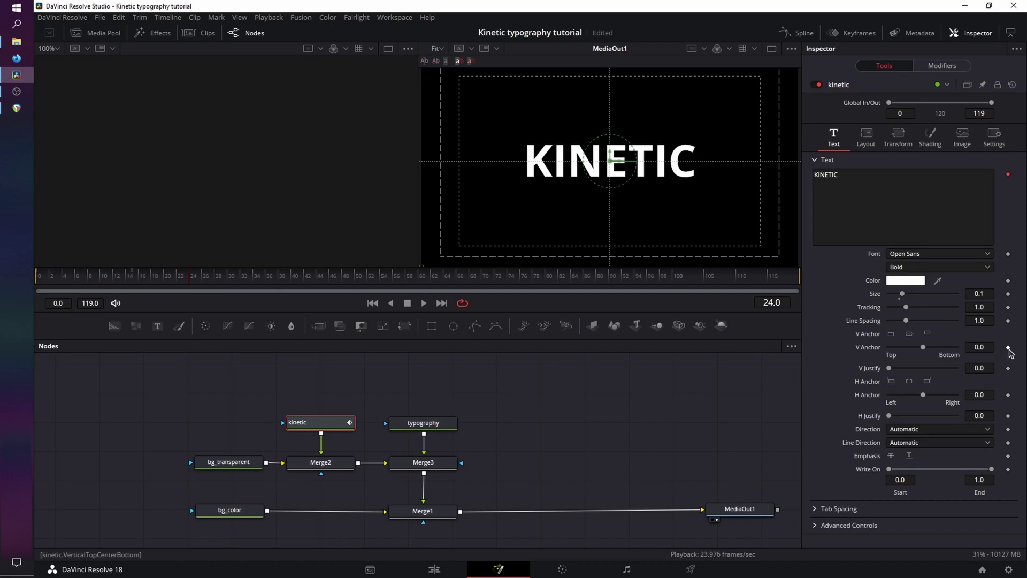
pyautogui.click(1008, 348)
pyautogui.moveTo(195, 283); pyautogui.dragTo(230, 284)
pyautogui.click(979, 347)
pyautogui.write('1.3')
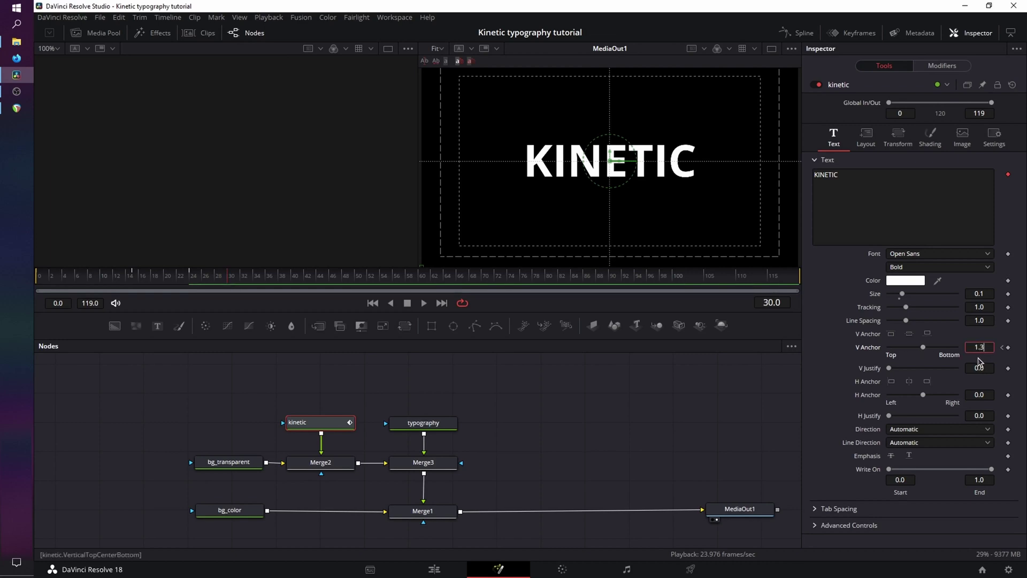
pyautogui.press('Tab')
# Play the composition from the start to preview KINETIC shifting upward, and stop it.
pyautogui.click(373, 302)
pyautogui.click(425, 303)
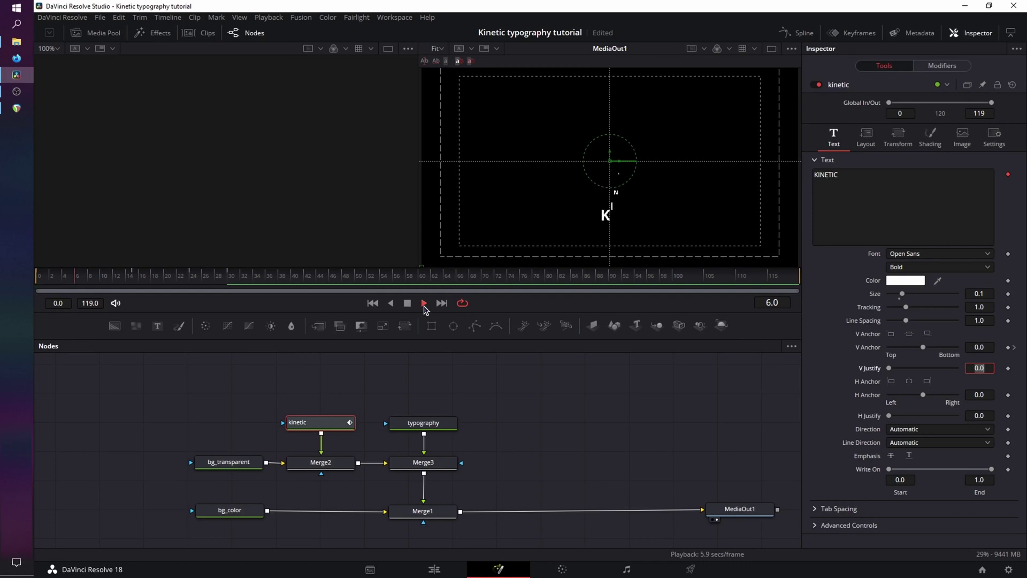
pyautogui.click(407, 303)
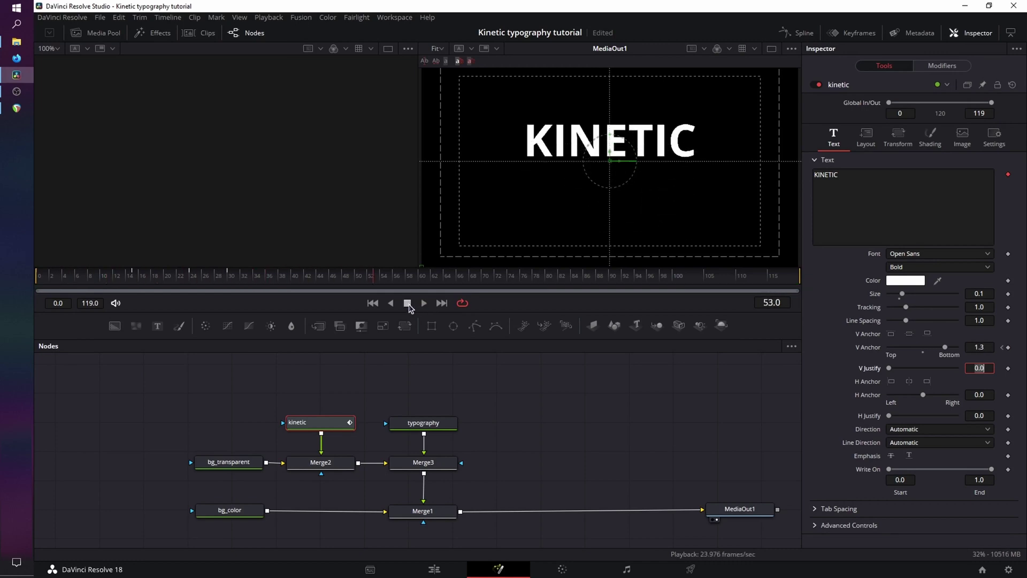
# Keyframe the KINETIC text's Tracking at 1.0 on frame 30 and at a wider value on frame 32.
pyautogui.click(1007, 309)
pyautogui.click(243, 281)
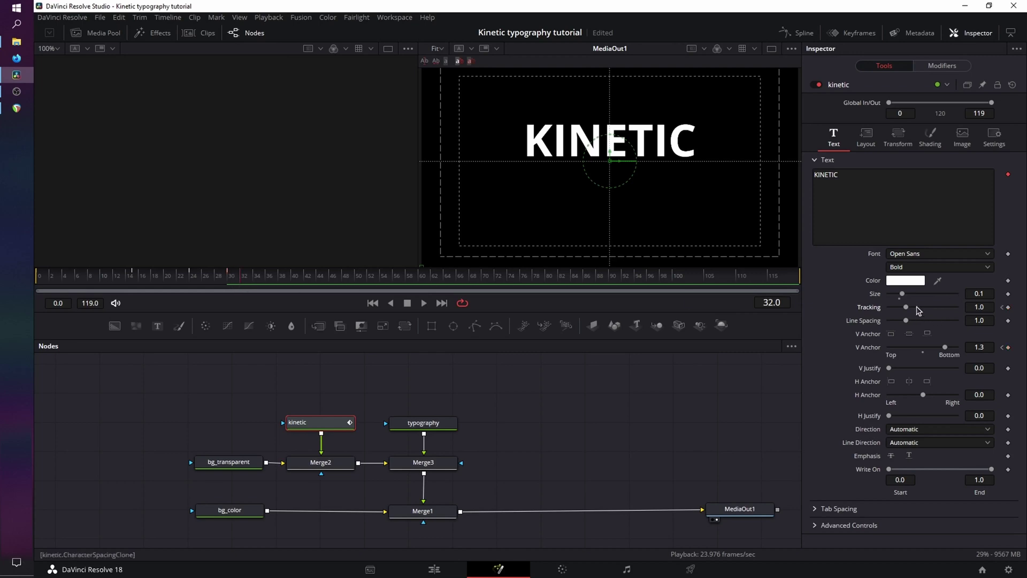
pyautogui.click(979, 307)
pyautogui.press('Delete')
pyautogui.write('3')
pyautogui.press('Return')
# Add Follower text Size keyframes for KINETIC: hold 0.2 on frame 17 and enter a smaller size on frame 24.
pyautogui.press('j')
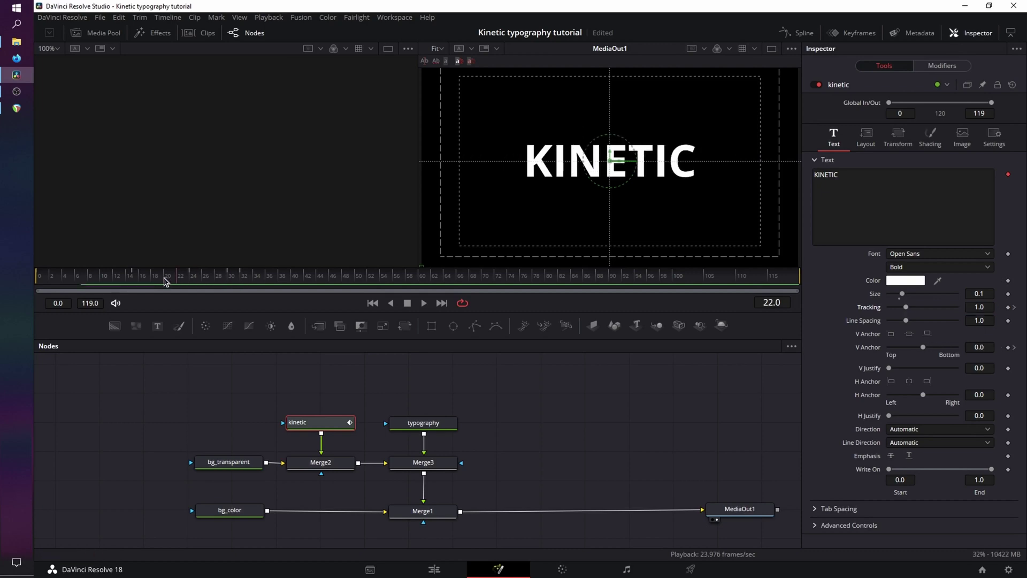
pyautogui.press('k')
pyautogui.click(942, 65)
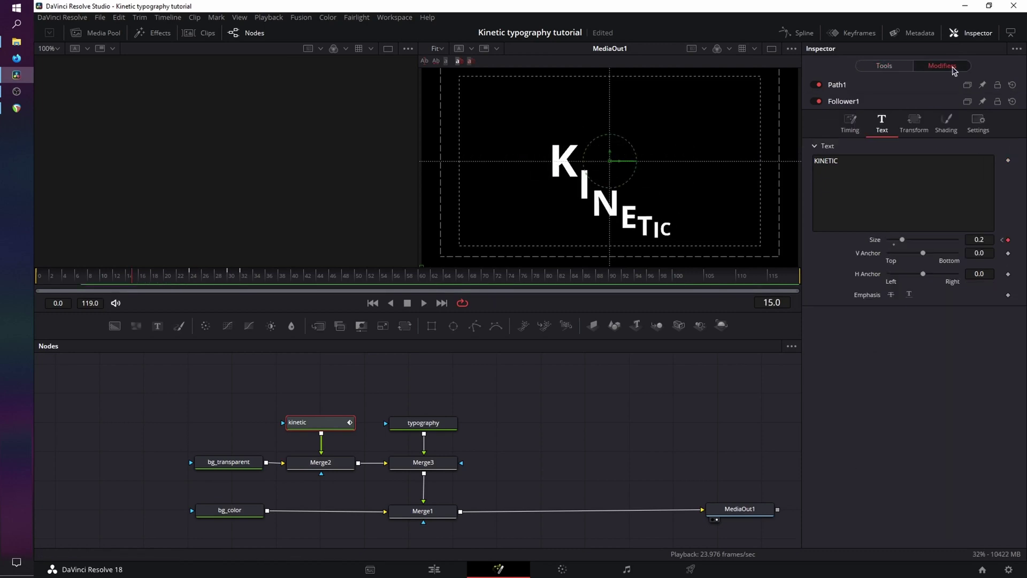
pyautogui.moveTo(138, 279); pyautogui.dragTo(151, 279)
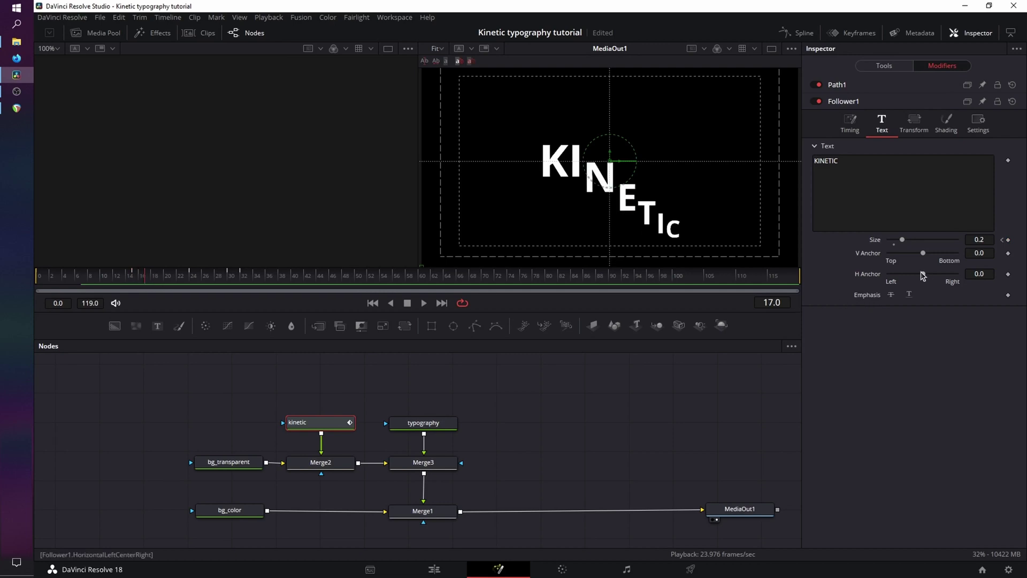
pyautogui.click(1008, 240)
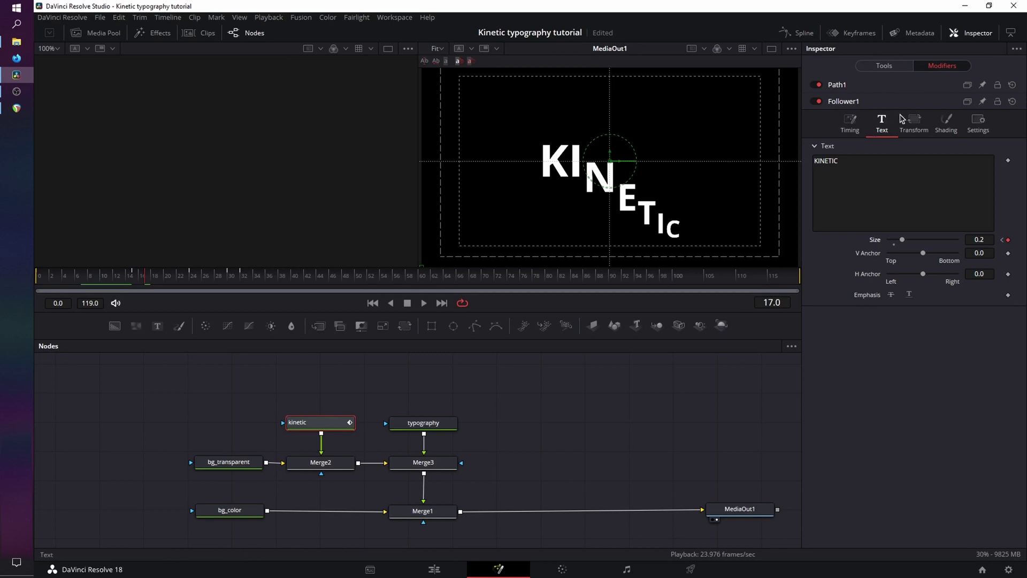
pyautogui.moveTo(138, 282); pyautogui.dragTo(195, 282)
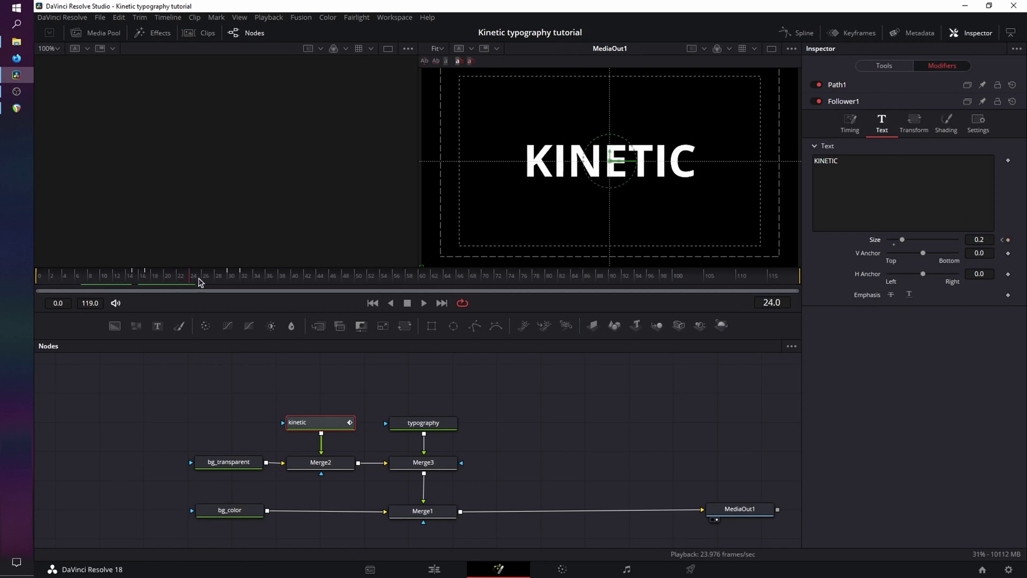
pyautogui.click(979, 239)
pyautogui.write('0.')
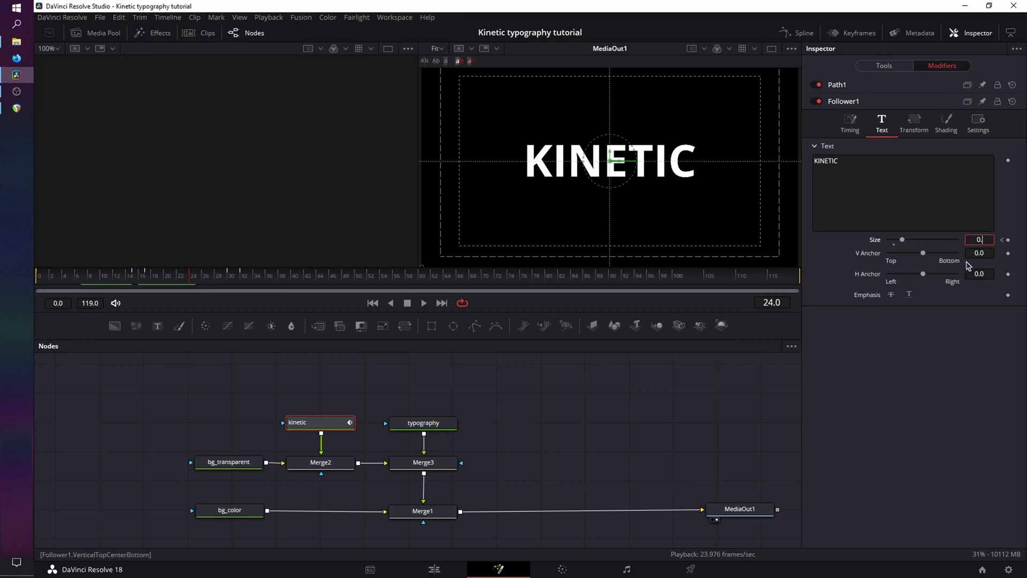
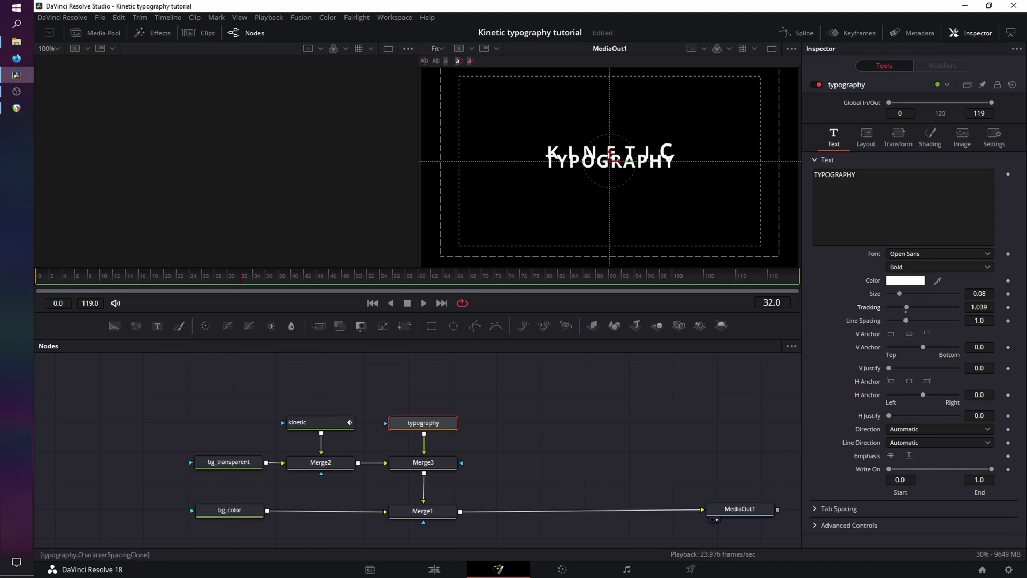
# Fine-tune the TYPOGRAPHY text's Tracking to 1.0175 so its width matches the spaced-out KINETIC.
pyautogui.click(983, 307)
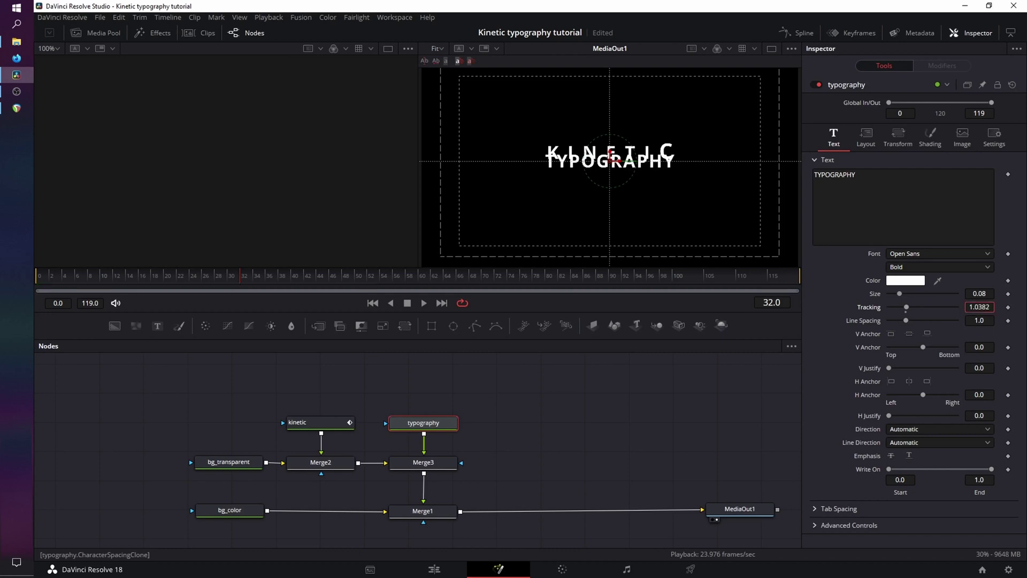
pyautogui.scroll(-5, 979, 307)
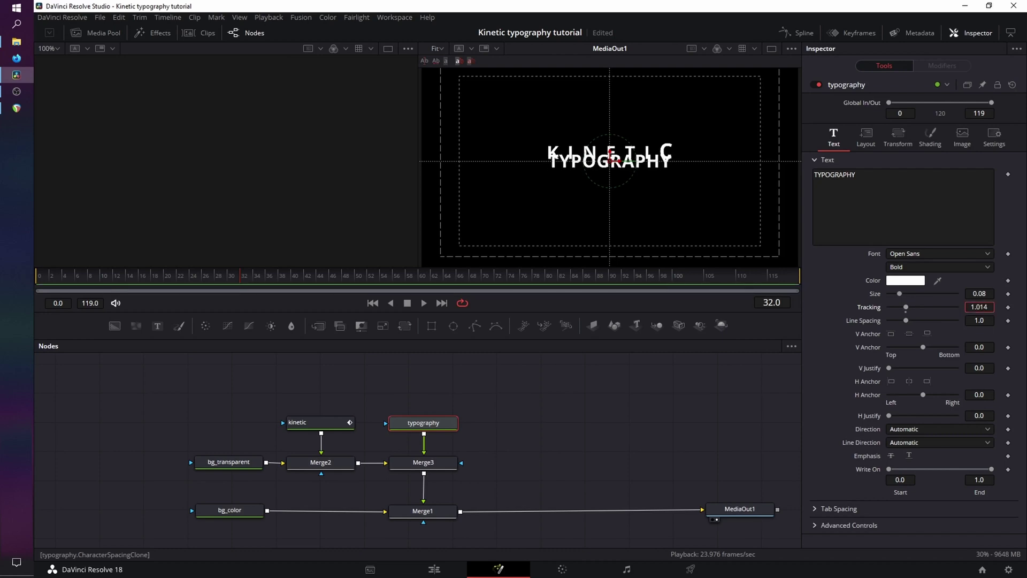
pyautogui.scroll(2, 979, 307)
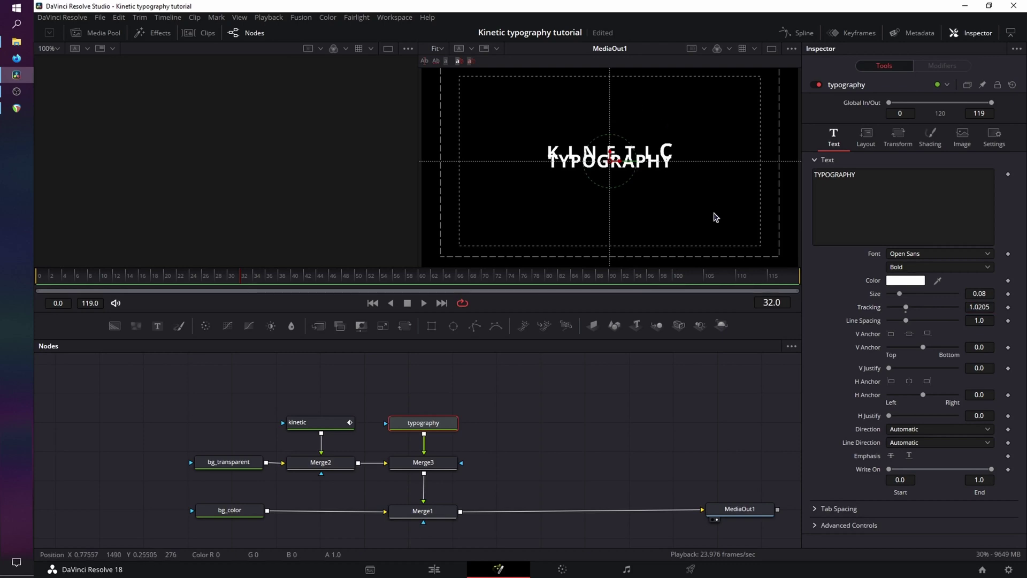
pyautogui.scroll(3, 686, 213)
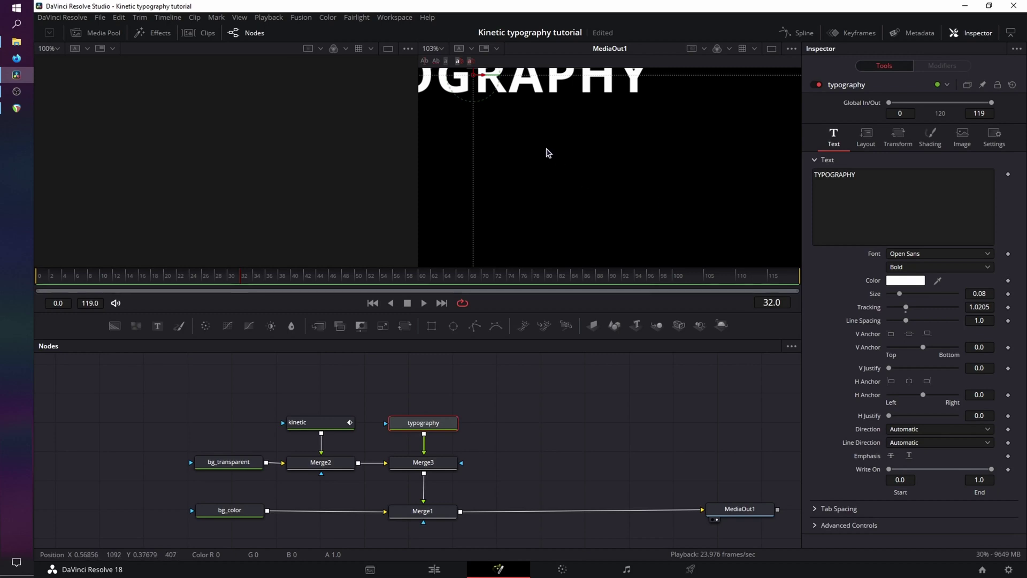
pyautogui.moveTo(544, 151); pyautogui.dragTo(690, 232)
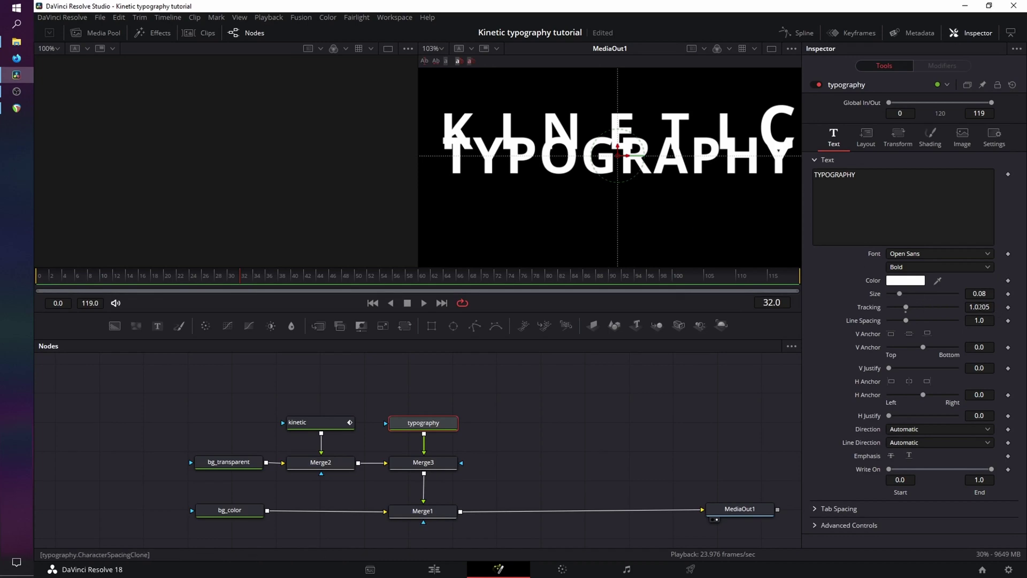
pyautogui.click(983, 307)
pyautogui.scroll(-3, 979, 307)
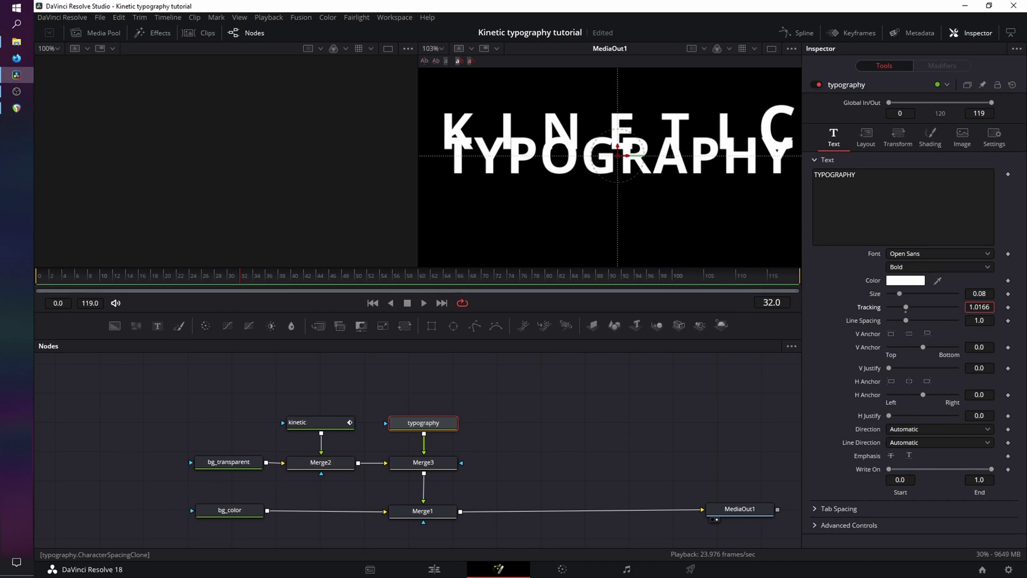
pyautogui.click(433, 48)
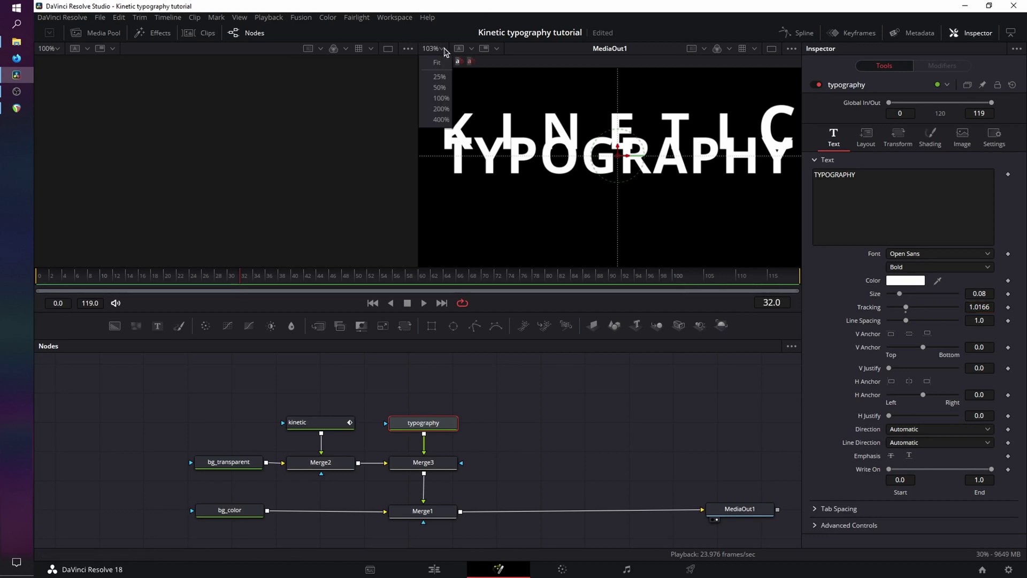
pyautogui.click(438, 63)
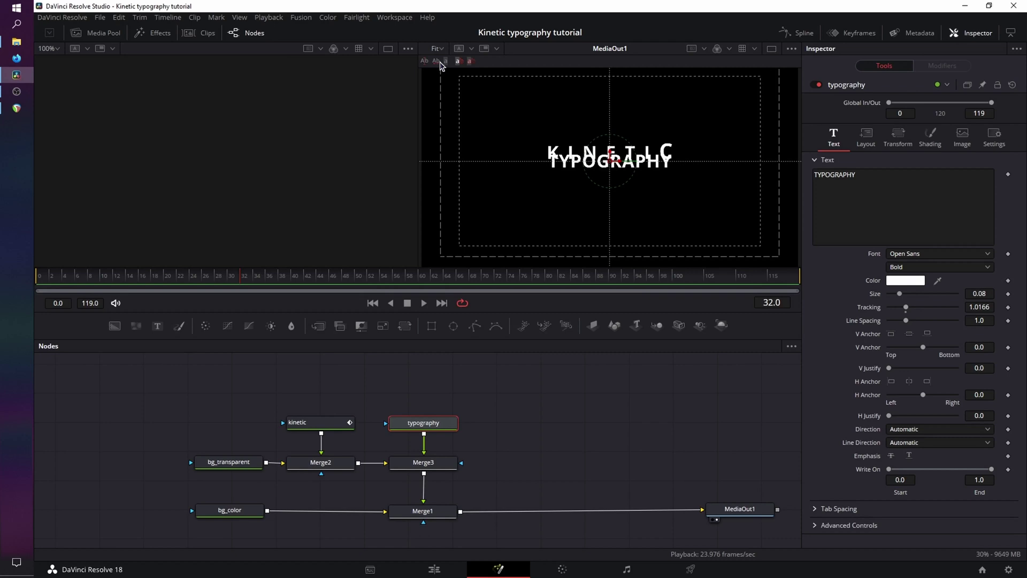
pyautogui.hotkey('ctrl', 'z')
# Adjust the TYPOGRAPHY text's V Anchor so the word sits directly below KINETIC.
pyautogui.click(982, 347)
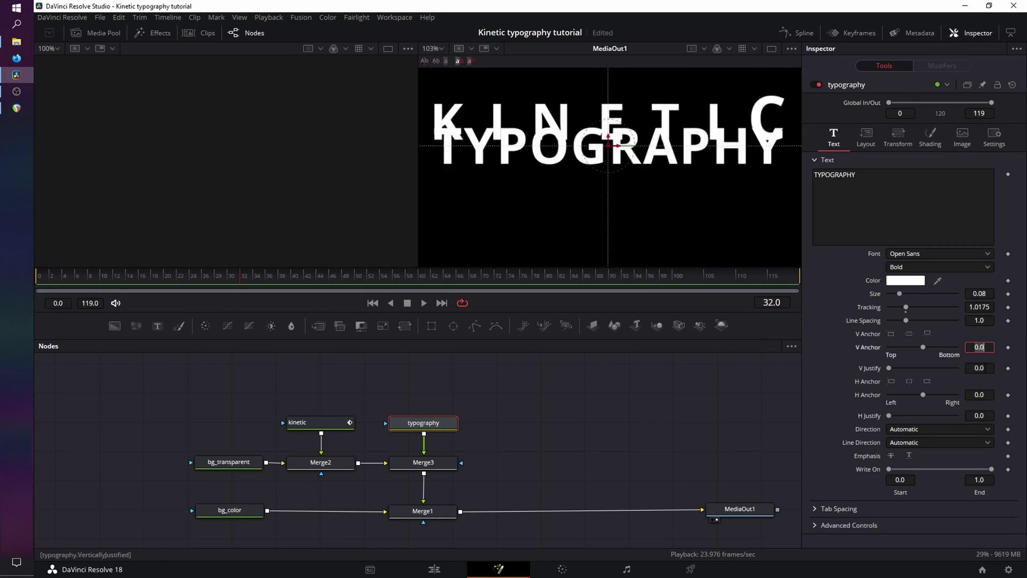
pyautogui.press('BackSpace')
pyautogui.press('Return')
# Set the TYPOGRAPHY text's layout Rotation X to -90 and keyframe it on frame 32.
pyautogui.click(865, 138)
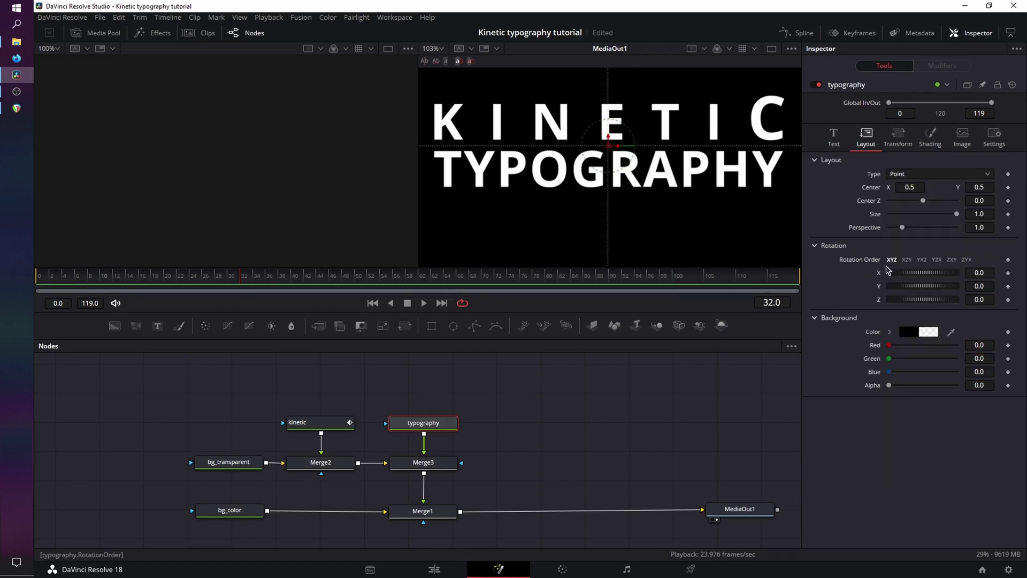
pyautogui.click(980, 273)
pyautogui.write('-90')
pyautogui.press('Tab')
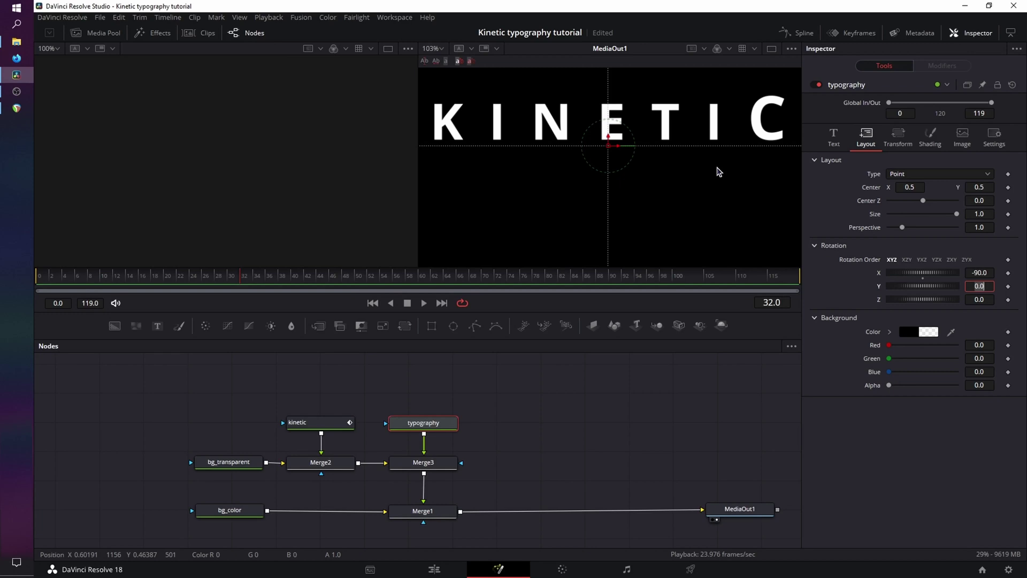
pyautogui.click(1008, 273)
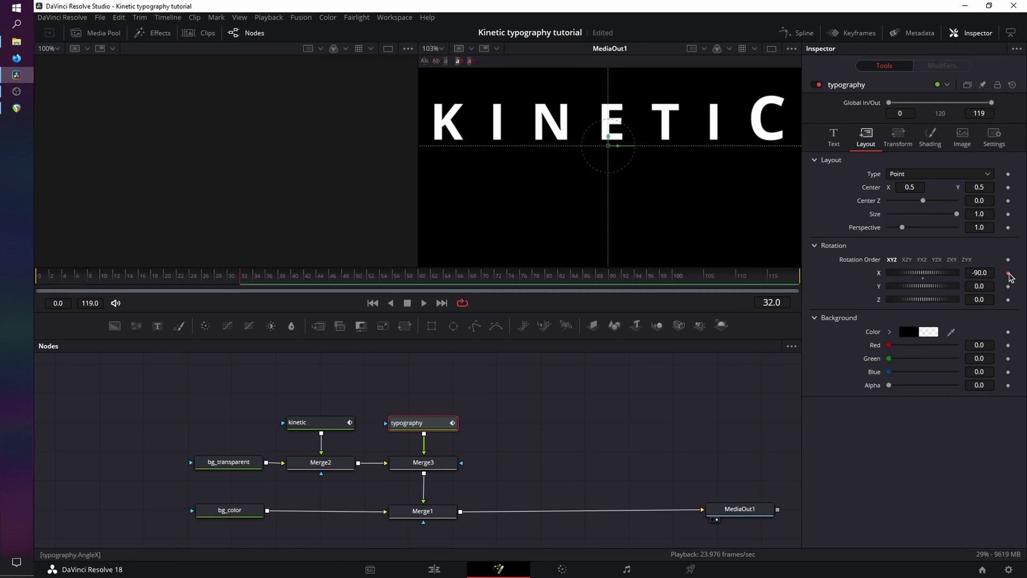
# Fit the composition in the viewer and set TYPOGRAPHY's Rotation X to about 61.3 on frame 40.
pyautogui.click(441, 49)
pyautogui.click(439, 62)
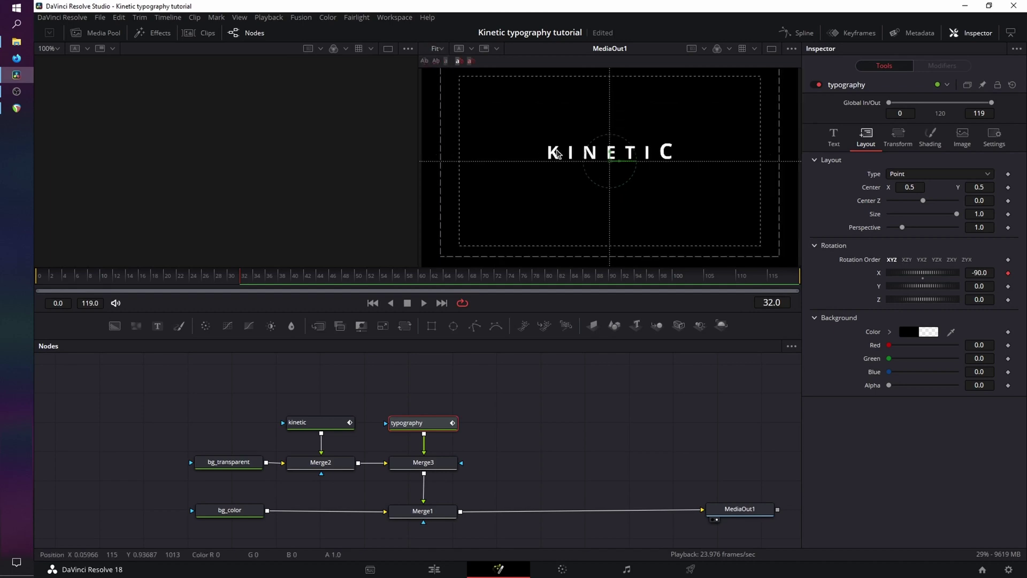
pyautogui.moveTo(242, 284); pyautogui.dragTo(293, 280)
pyautogui.moveTo(929, 275); pyautogui.dragTo(957, 276)
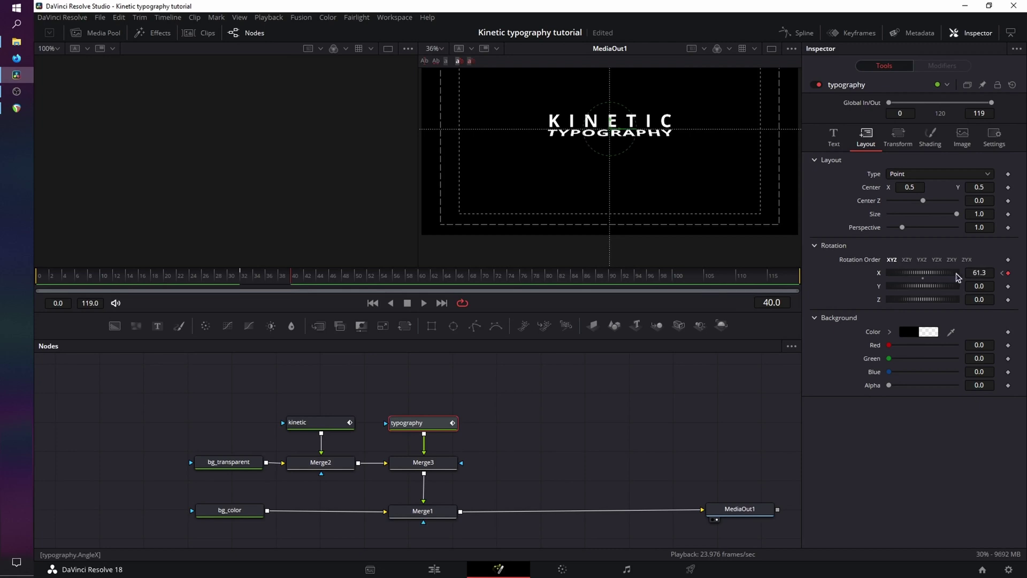
# Keyframe further Rotation X swings for TYPOGRAPHY on frame 46 and, at about 50.9, on frame 52.
pyautogui.click(329, 282)
pyautogui.moveTo(940, 277)
pyautogui.mouseDown()
pyautogui.moveTo(916, 280)
pyautogui.moveTo(947, 276)
pyautogui.mouseUp()
pyautogui.click(369, 279)
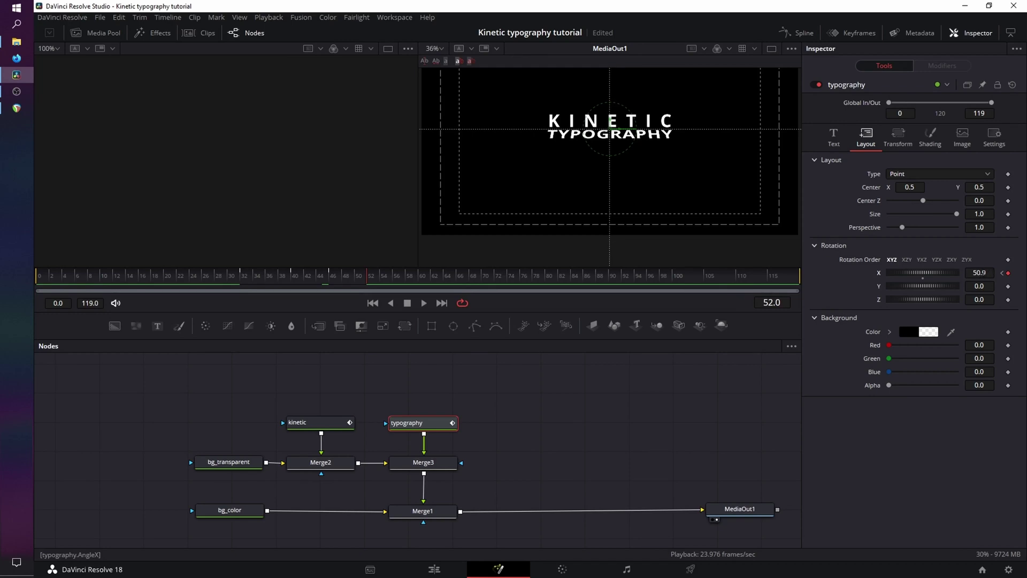
# Keyframe ever smaller alternating Rotation X swings for TYPOGRAPHY, from about -43.0 down to -6.5, ending at 0.0 on frame 83.
pyautogui.moveTo(368, 279); pyautogui.dragTo(445, 282)
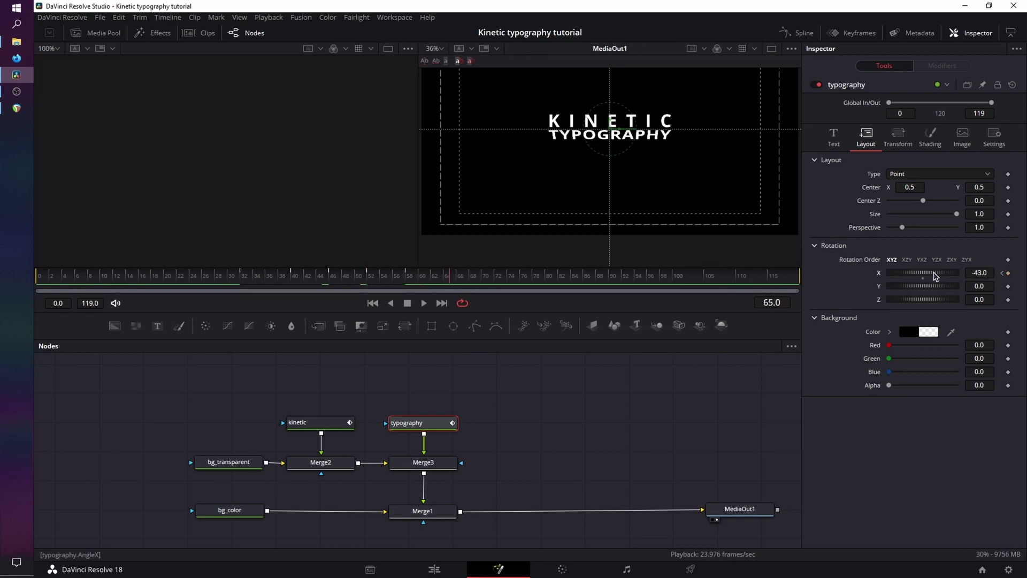
pyautogui.moveTo(936, 277); pyautogui.dragTo(952, 276)
pyautogui.click(493, 280)
pyautogui.moveTo(498, 282); pyautogui.dragTo(567, 283)
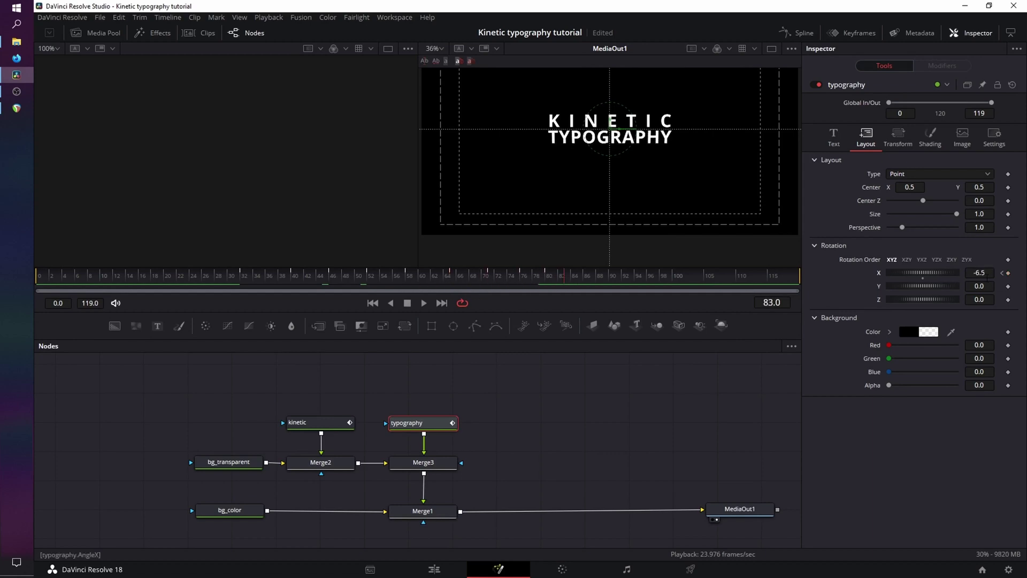
pyautogui.press('Tab')
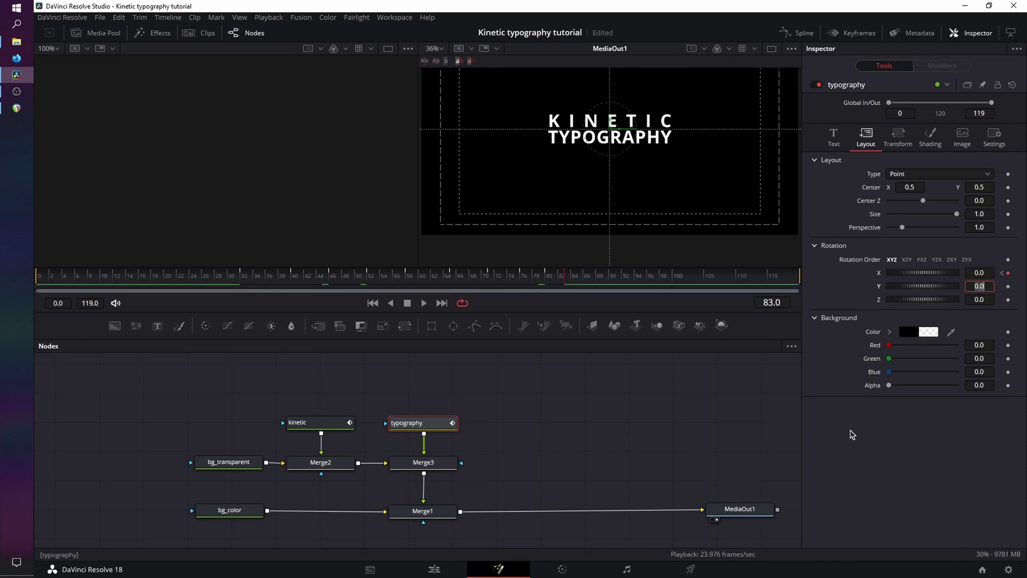
# Select MediaOut1 and play the composition from the start to preview TYPOGRAPHY swinging beneath KINETIC.
pyautogui.click(740, 510)
pyautogui.click(373, 303)
pyautogui.click(423, 303)
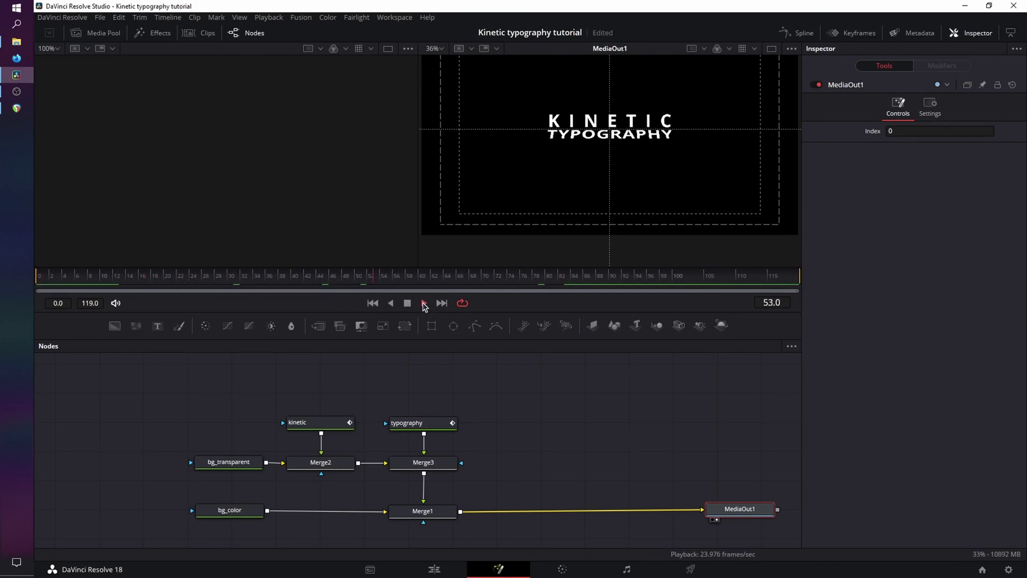
# Stop the preview, fit the composition in the viewer and show the Spline editor instead of the Inspector.
pyautogui.click(407, 304)
pyautogui.hotkey('shift', 'f')
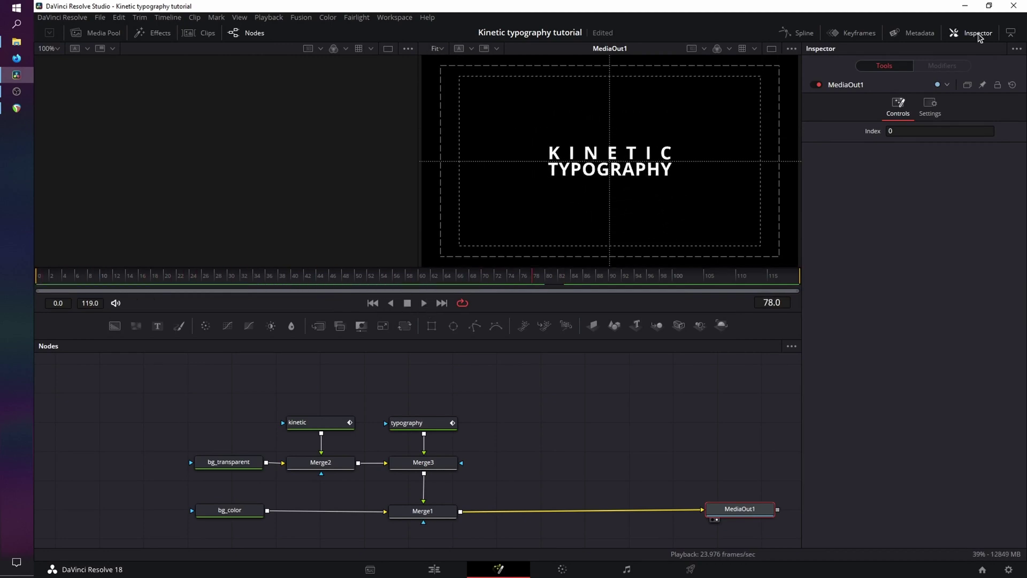
pyautogui.click(977, 35)
pyautogui.click(803, 37)
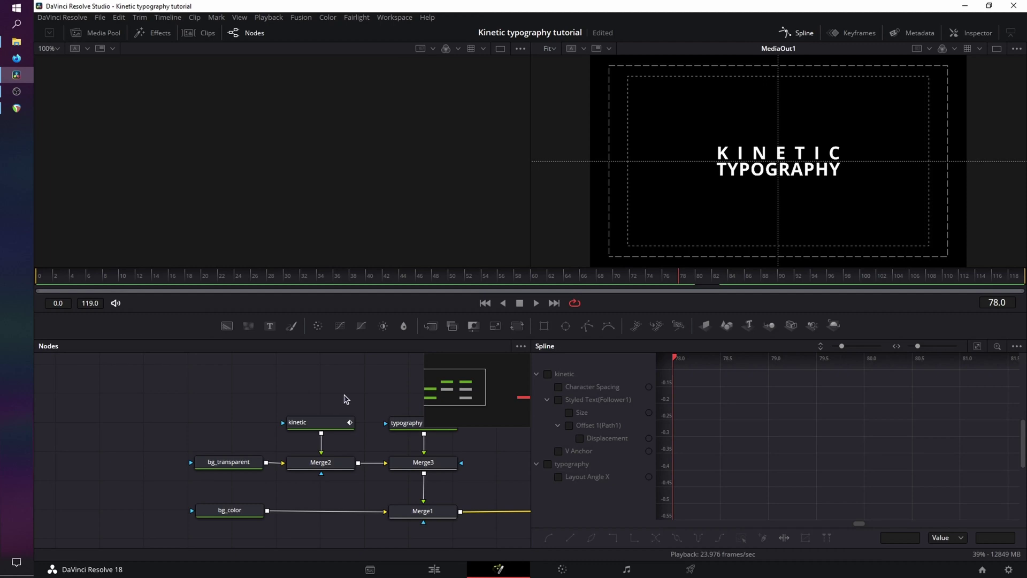
pyautogui.moveTo(362, 395); pyautogui.dragTo(264, 367)
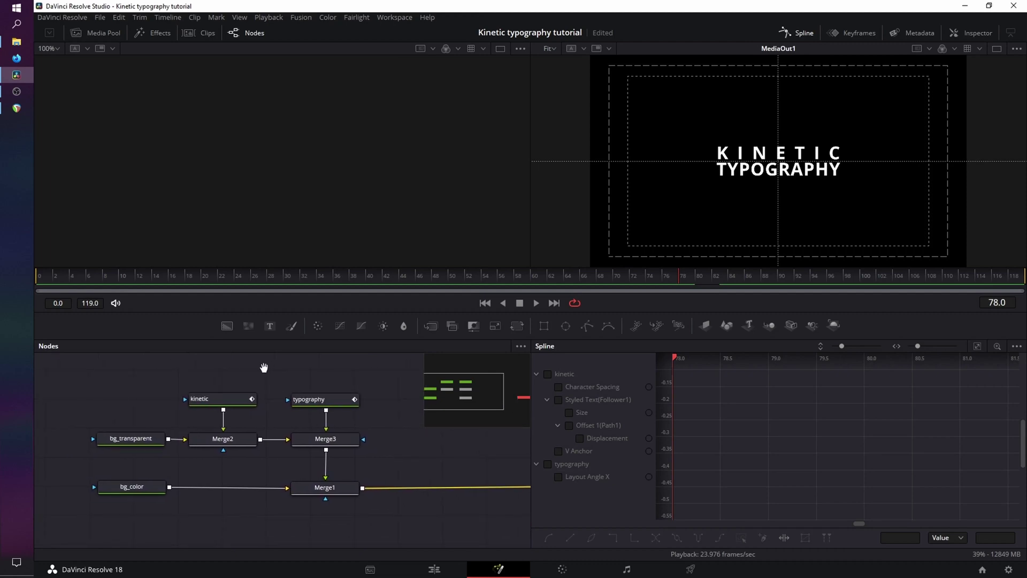
# Display all of the kinetic node's animation curves in the Spline editor and smooth all their keyframes.
pyautogui.click(217, 399)
pyautogui.click(547, 374)
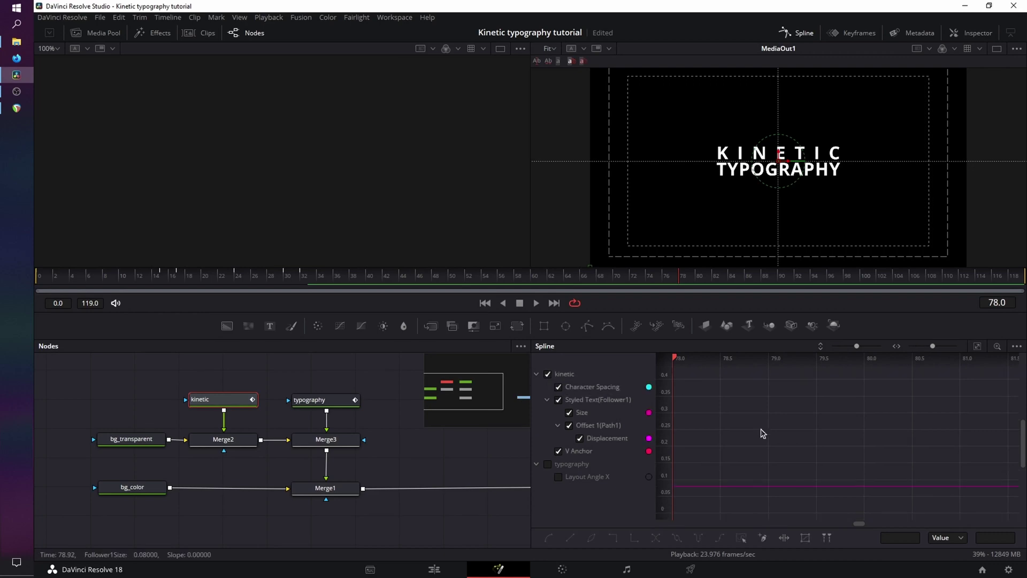
pyautogui.hotkey('ctrl', 'f')
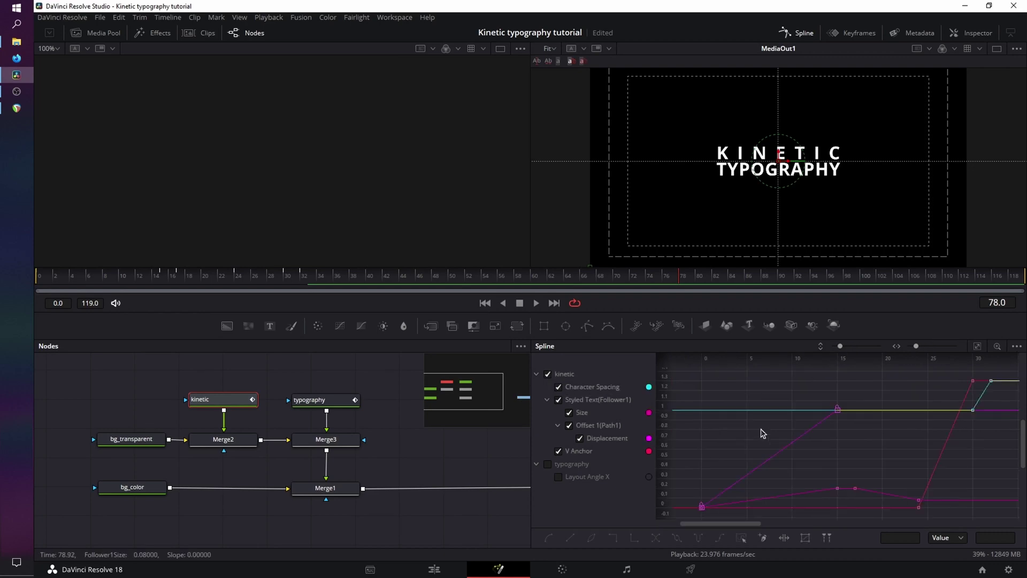
pyautogui.moveTo(677, 377); pyautogui.dragTo(1008, 532)
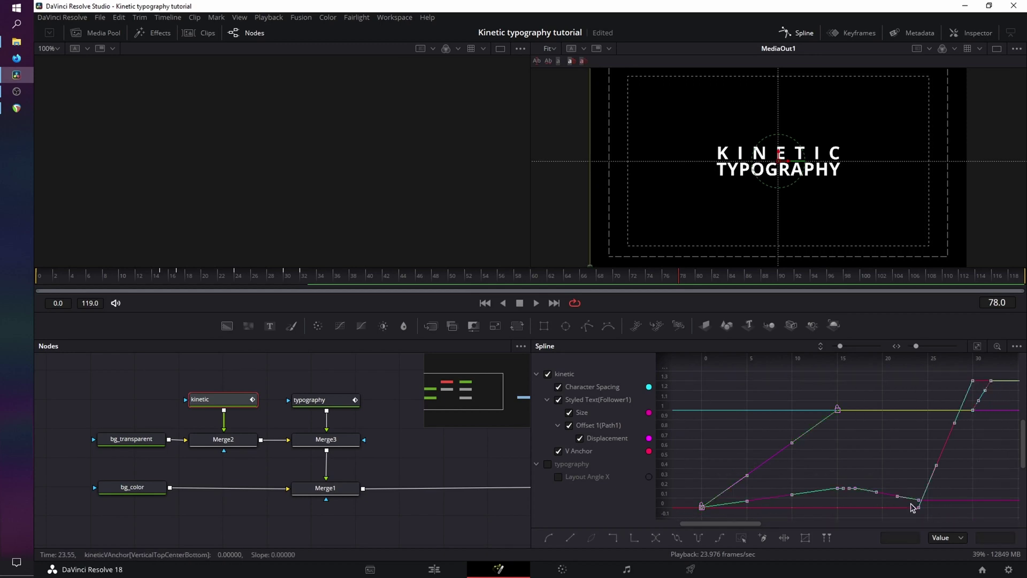
pyautogui.hotkey('shift', 's')
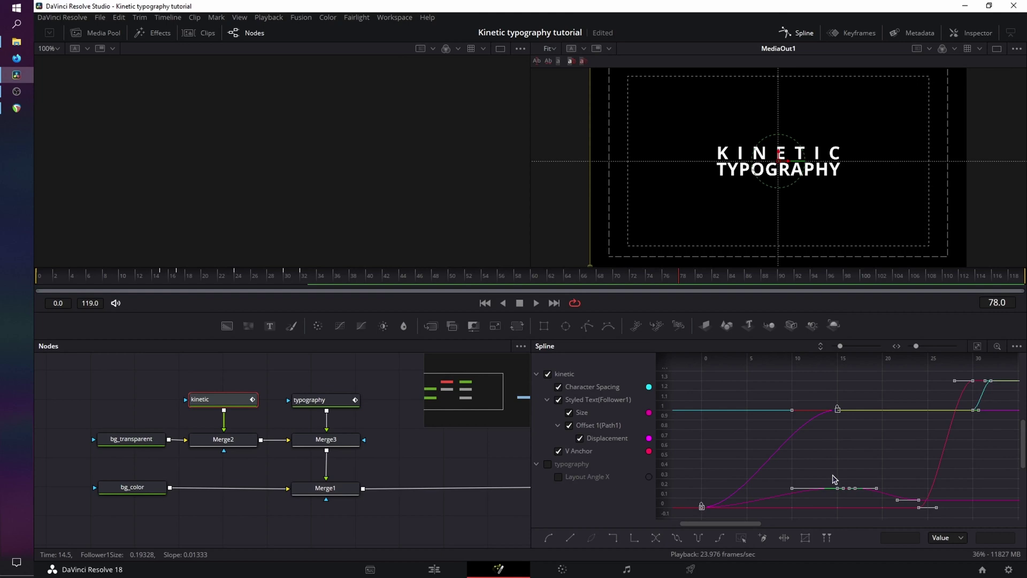
# Display only the typography node's Layout Angle X curve in the Spline editor and smooth all its keyframes.
pyautogui.click(547, 373)
pyautogui.click(547, 464)
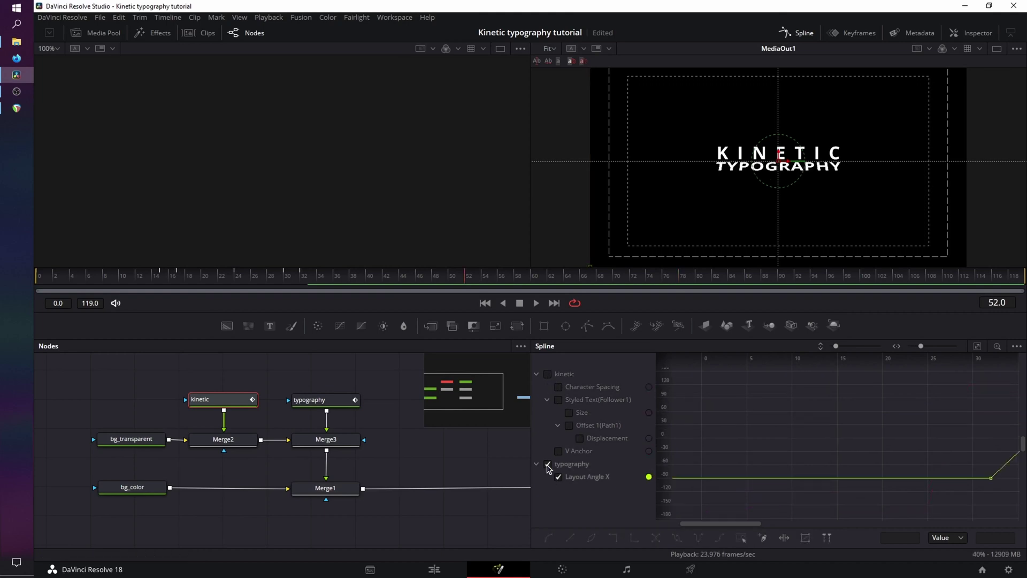
pyautogui.hotkey('ctrl', 'f')
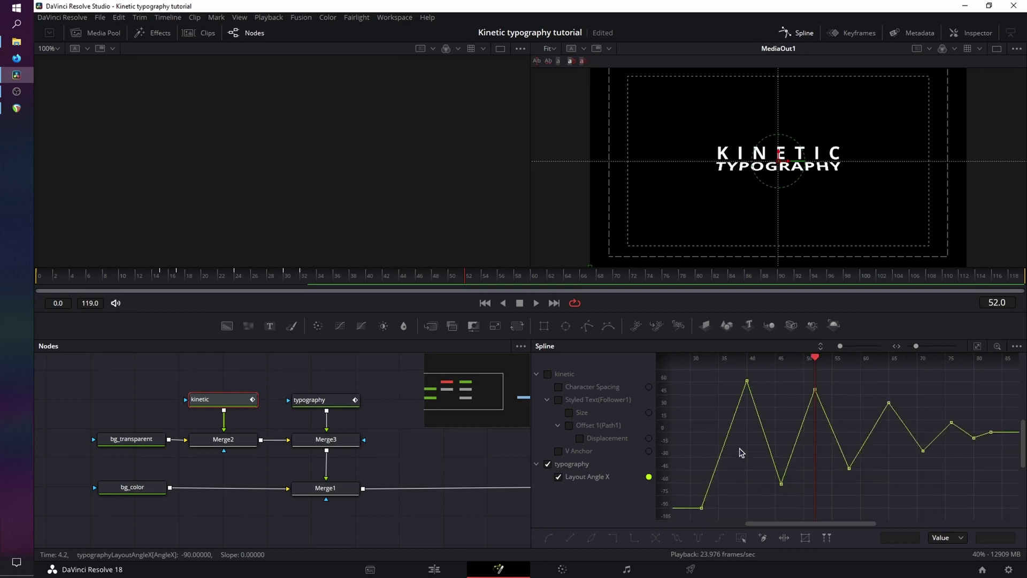
pyautogui.moveTo(679, 375); pyautogui.dragTo(1015, 521)
pyautogui.press('s')
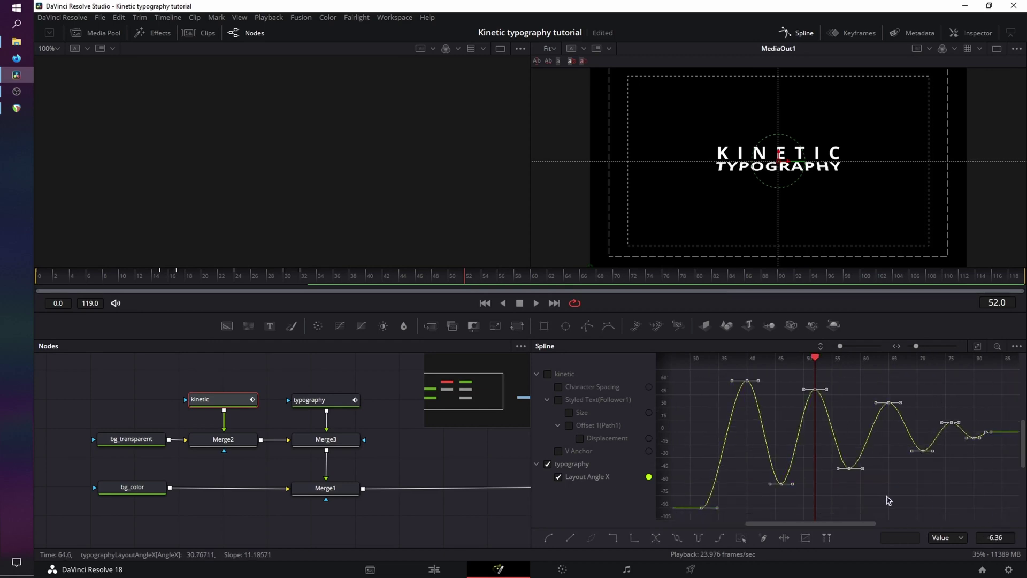
pyautogui.click(1001, 381)
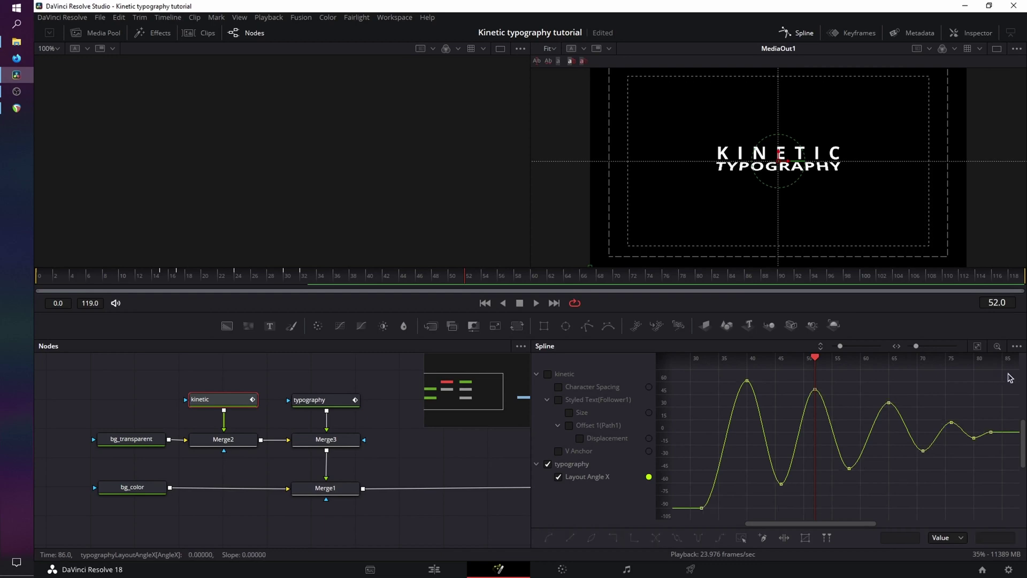
# Compress typography's Layout Angle X keyframes from frame 46 onward with the shape box, so the last falls at about frame 69.
pyautogui.moveTo(1008, 372); pyautogui.dragTo(773, 511)
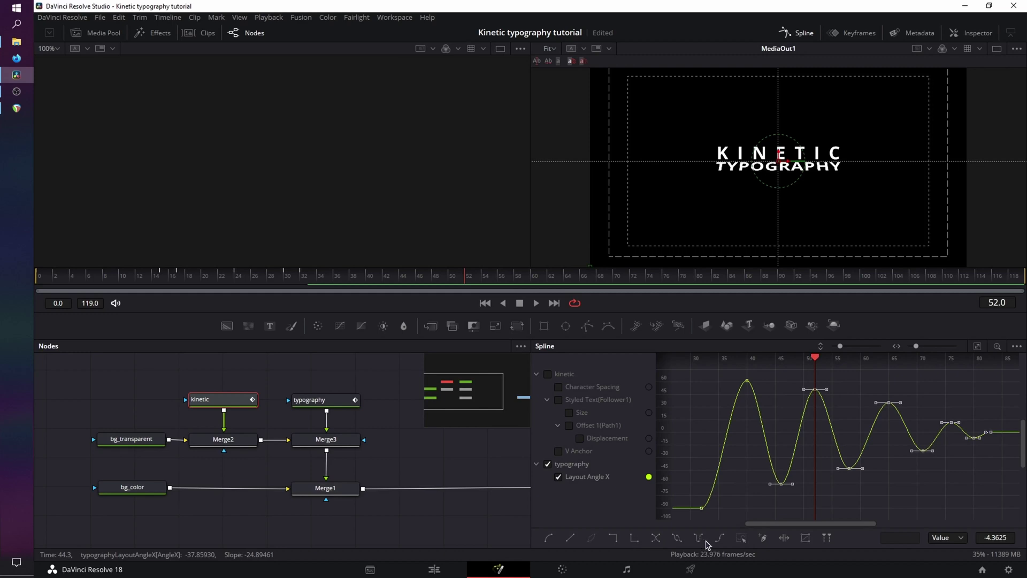
pyautogui.click(806, 537)
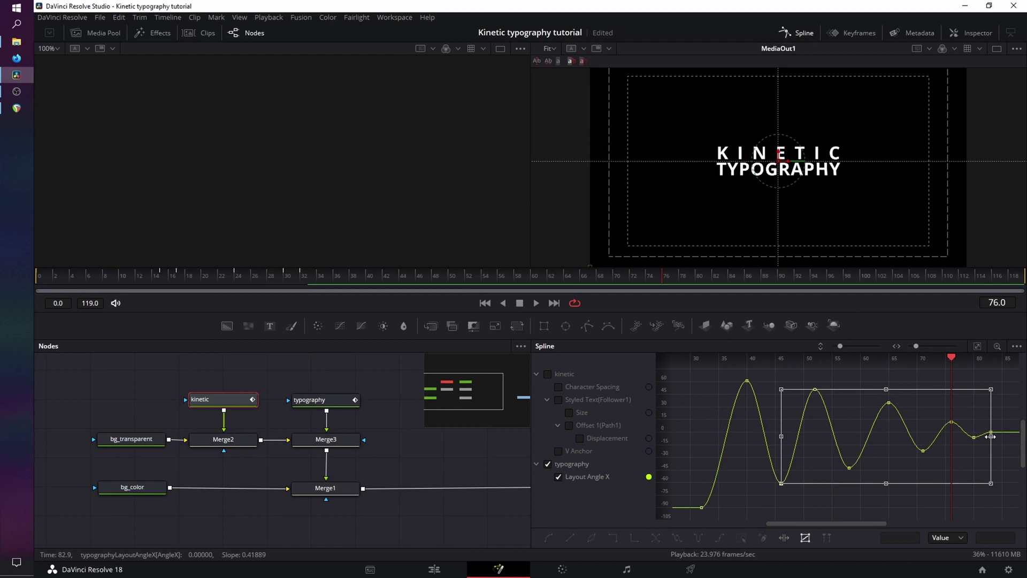
pyautogui.moveTo(991, 436); pyautogui.dragTo(910, 438)
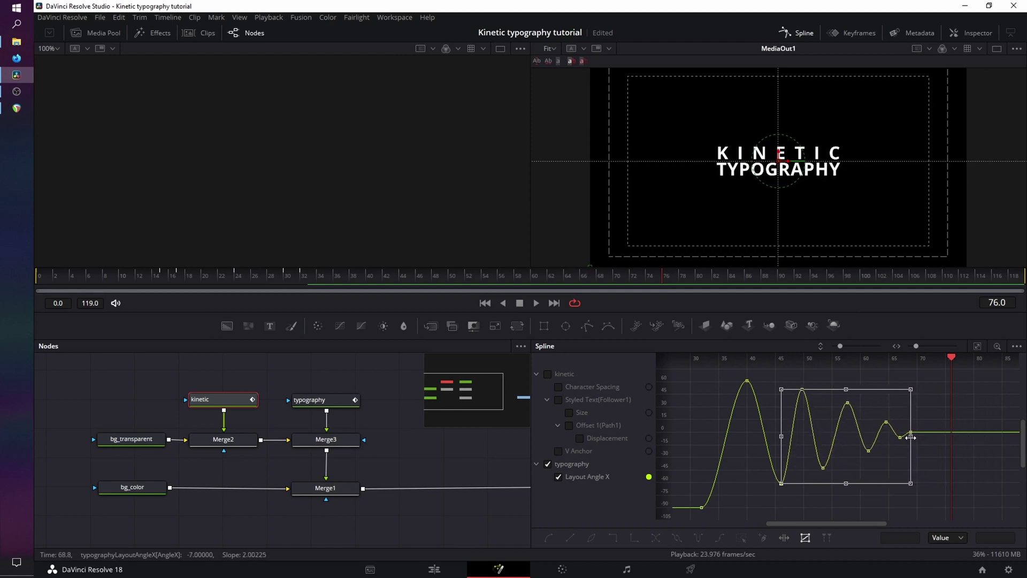
# Play the composition from the start to check the smoothed KINETIC motion and the shortened TYPOGRAPHY swing.
pyautogui.click(485, 303)
pyautogui.click(535, 303)
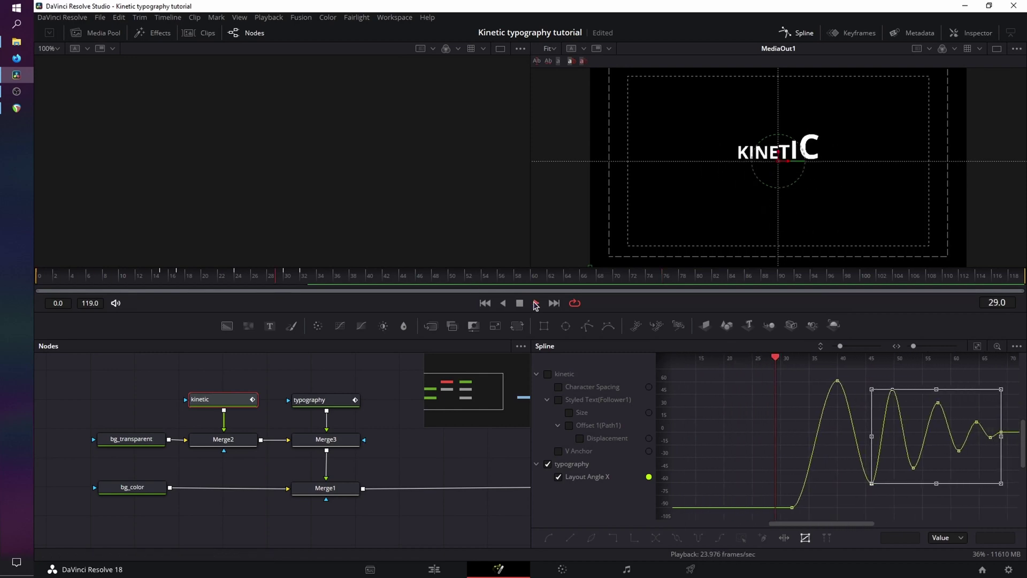
pyautogui.click(521, 303)
# Show the Inspector instead of the Spline editor and insert a Transform node between Merge3 and Merge1.
pyautogui.click(800, 33)
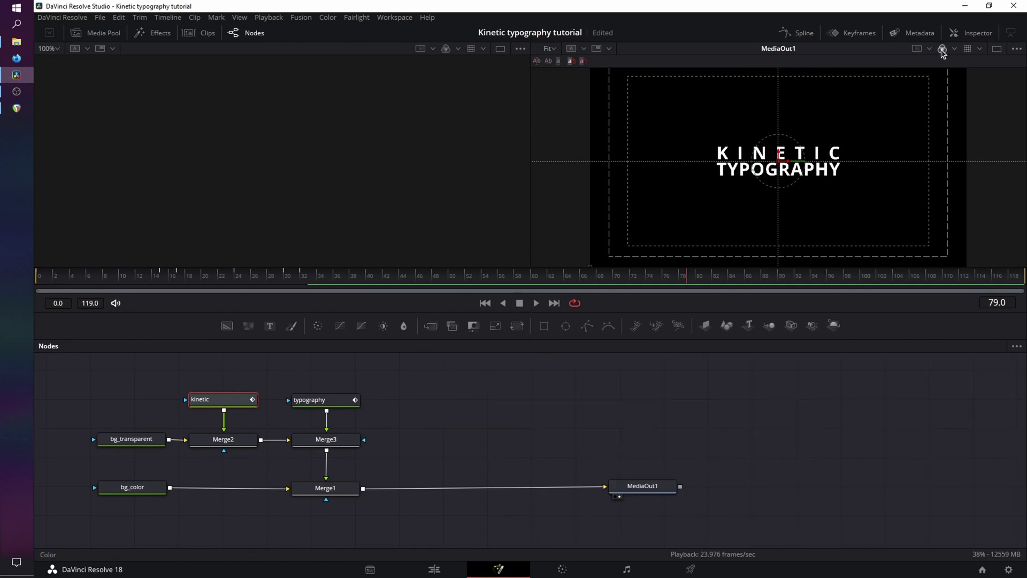
pyautogui.click(970, 33)
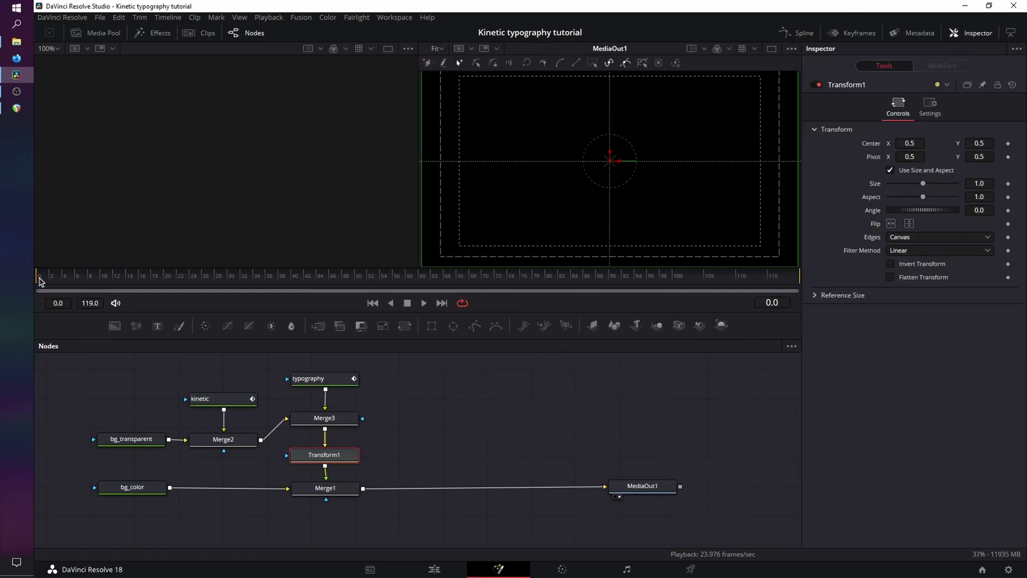
# On frame 70, add a Text node merged in after Merge1 and rename it animation.
pyautogui.moveTo(38, 275); pyautogui.dragTo(488, 292)
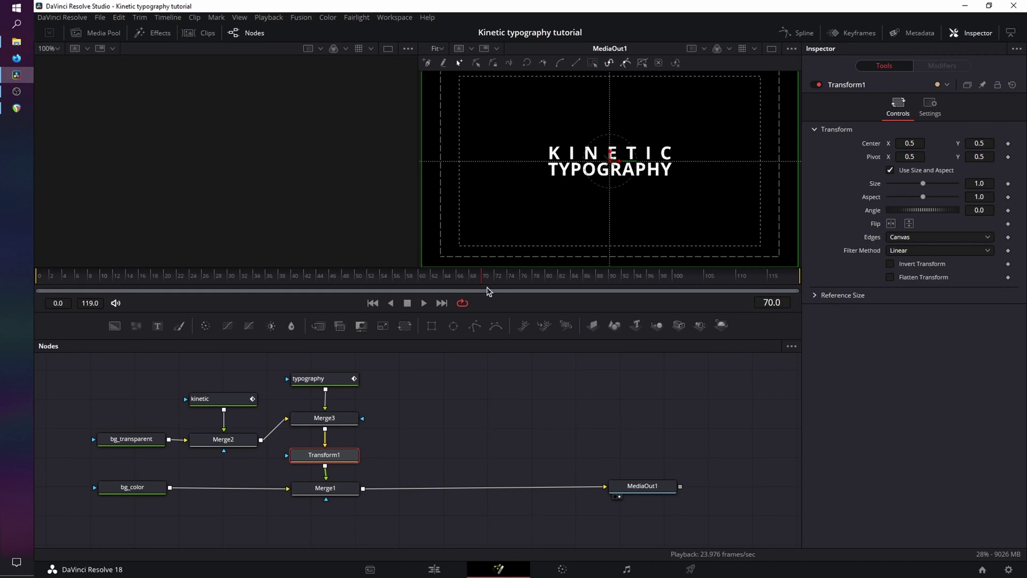
pyautogui.moveTo(157, 325); pyautogui.dragTo(361, 492)
pyautogui.click(457, 431)
pyautogui.press('F2')
pyautogui.write('animation')
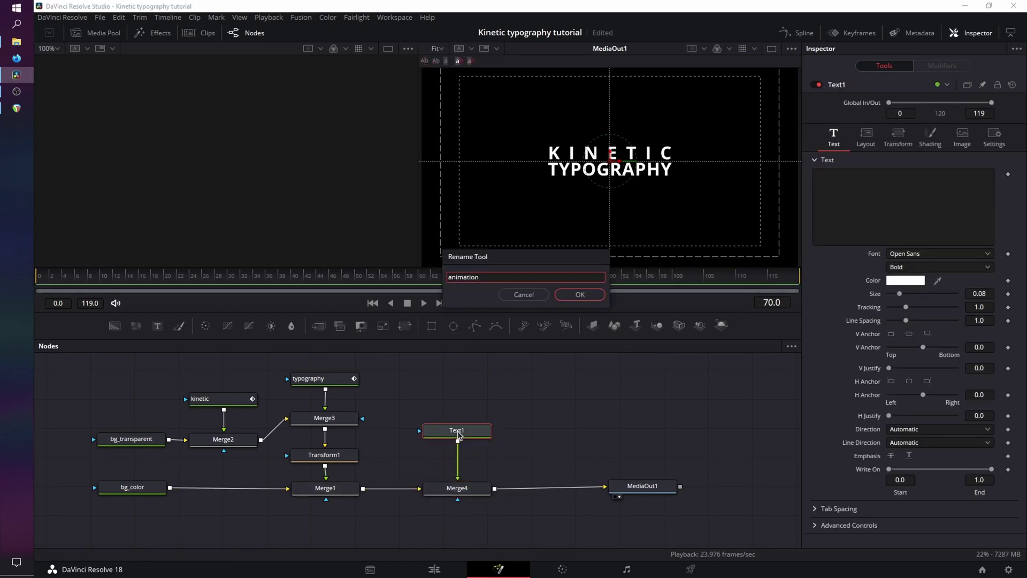
pyautogui.press('Return')
# Enter ANIMATION as the styled text of the animation node.
pyautogui.click(882, 184)
pyautogui.write('ANIMATI')
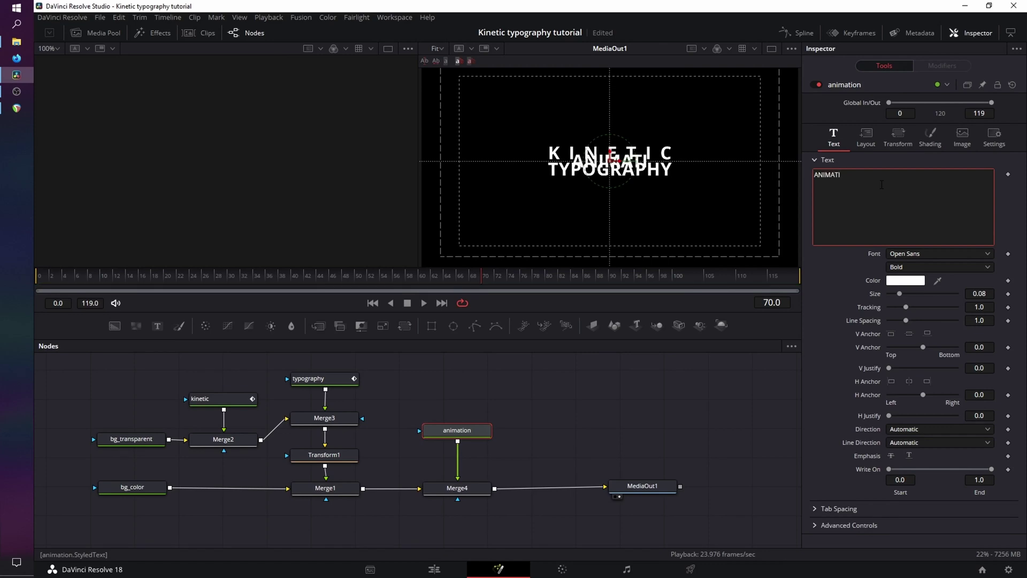
pyautogui.write('ON')
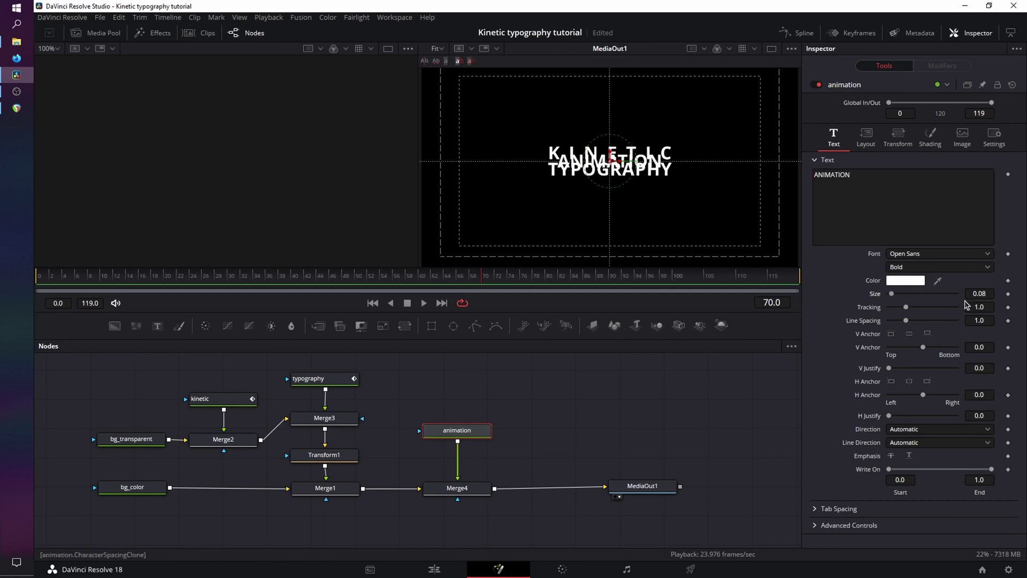
# Set the ANIMATION text's Size to 0.126 and shift its layout Center X to about 0.572.
pyautogui.click(978, 293)
pyautogui.write('.1')
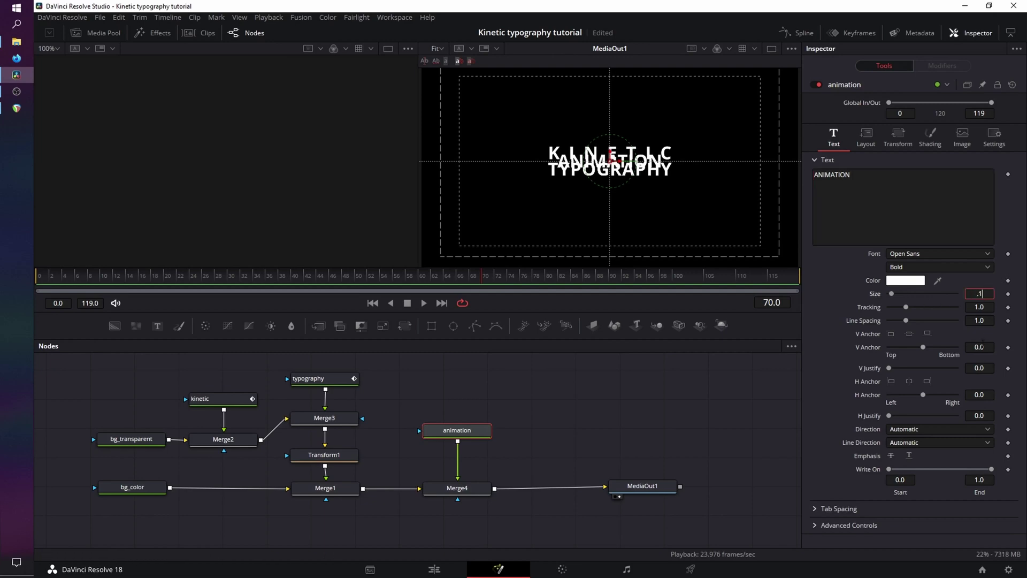
pyautogui.press('Return')
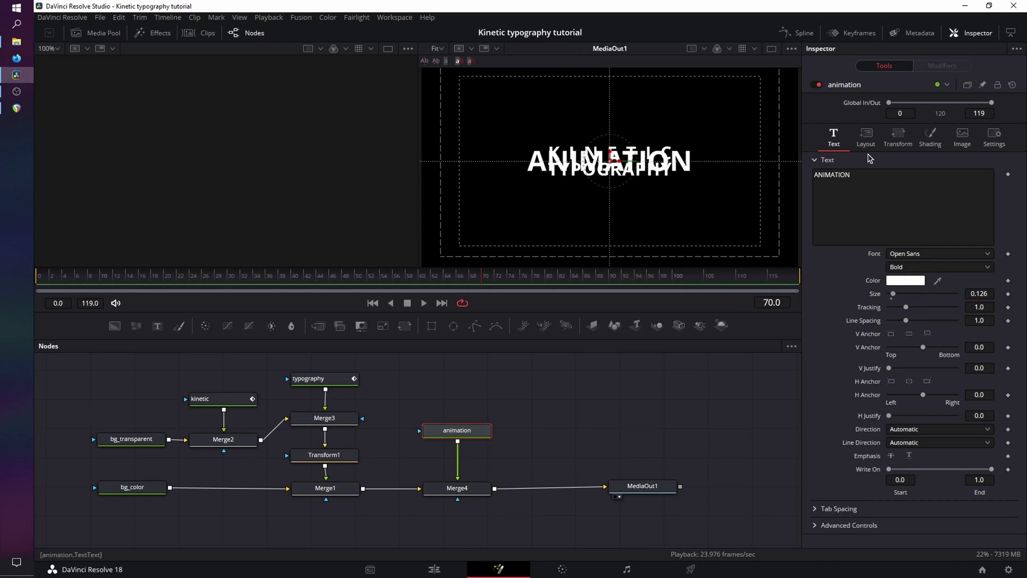
pyautogui.click(865, 138)
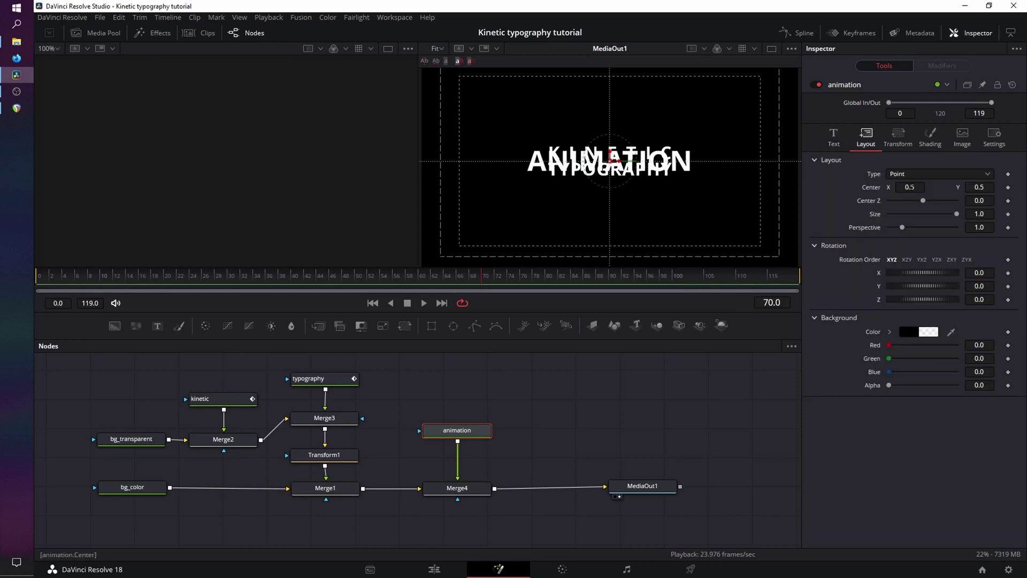
pyautogui.moveTo(909, 187); pyautogui.dragTo(949, 187)
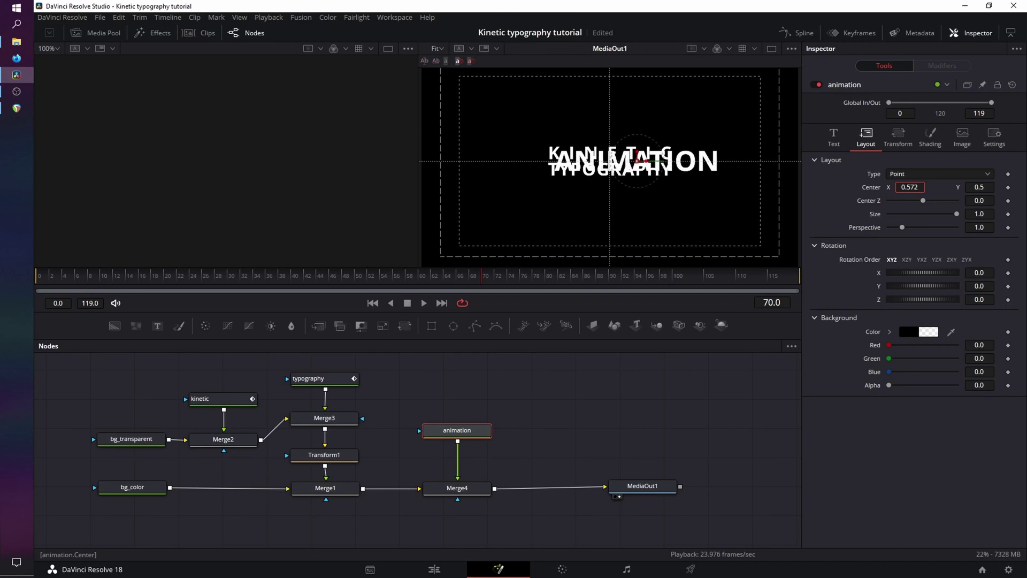
# Keyframe the Center, Size and Angle of Transform1 on frame 70.
pyautogui.click(341, 459)
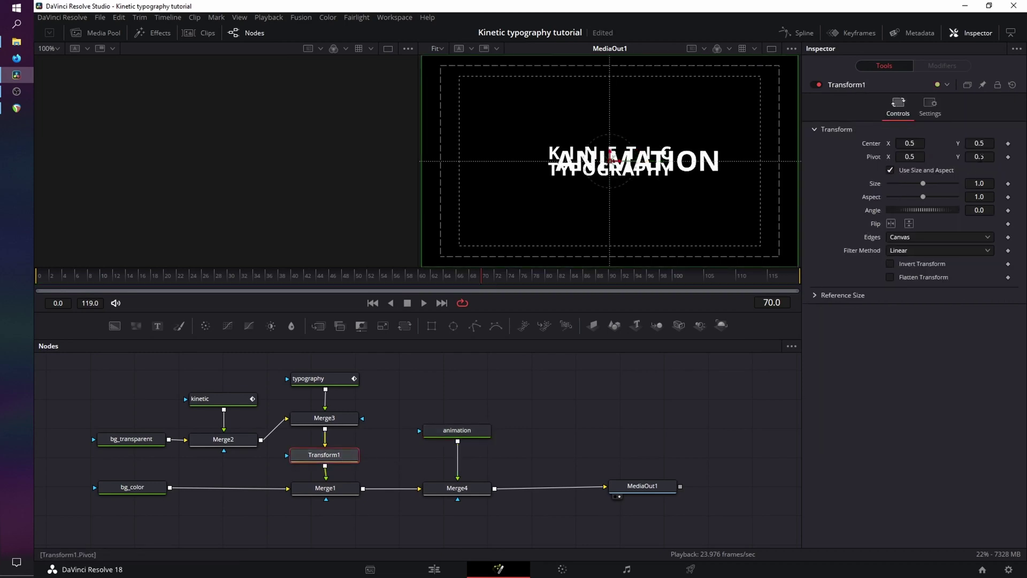
pyautogui.click(1008, 144)
pyautogui.click(1008, 184)
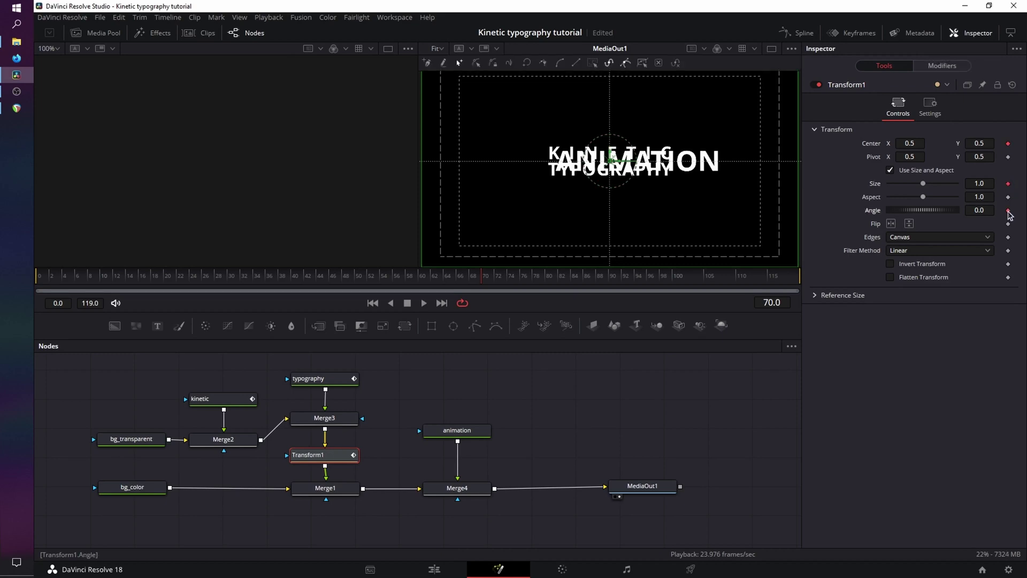
# Keyframe Transform1's Angle at 90 on frame 80.
pyautogui.moveTo(470, 286); pyautogui.dragTo(550, 284)
pyautogui.click(979, 210)
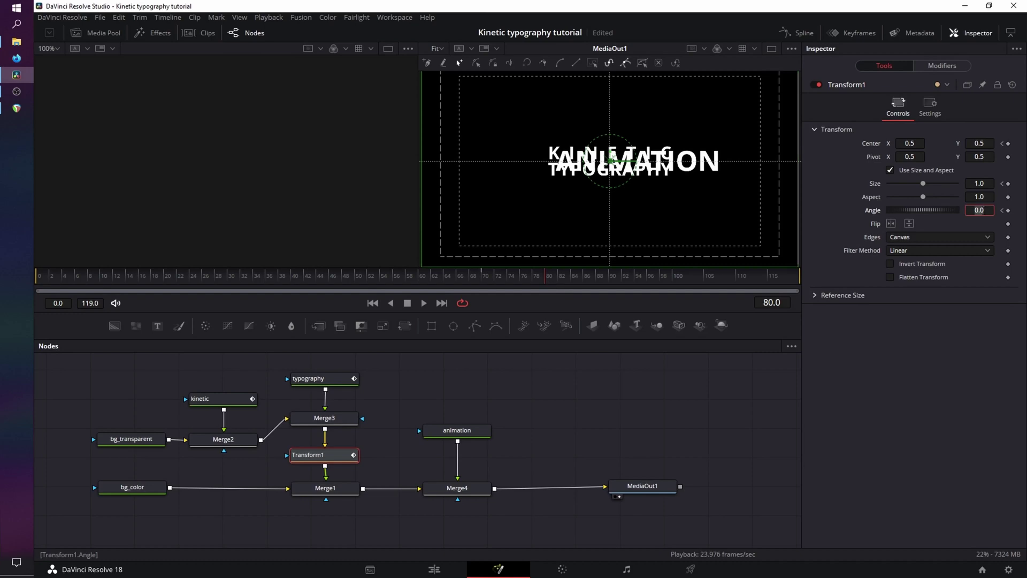
pyautogui.write('90')
pyautogui.press('Return')
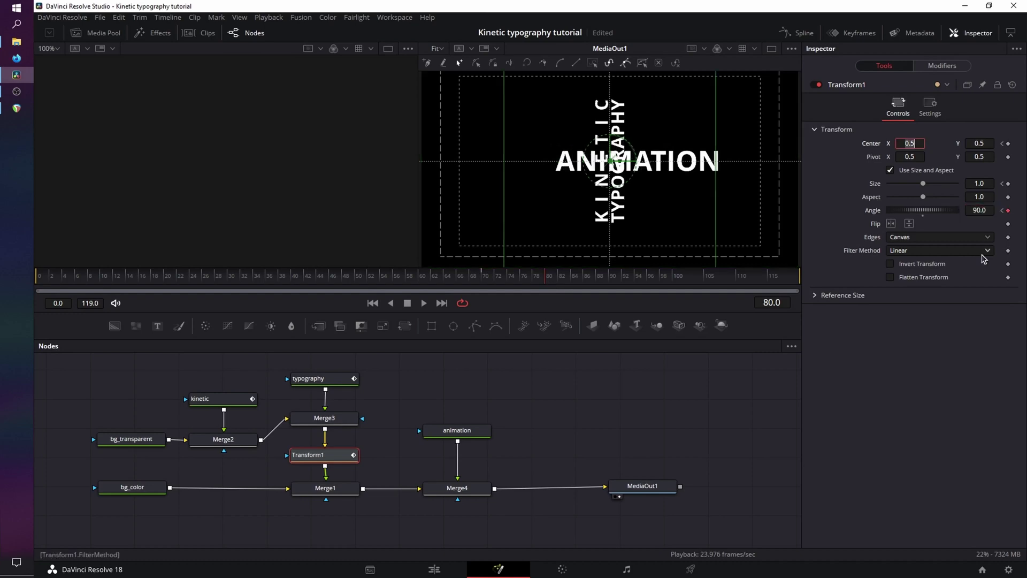
# On frame 80, keyframe Transform1's Center X at about 0.302 and its Size at 0.5.
pyautogui.moveTo(909, 143); pyautogui.dragTo(803, 143)
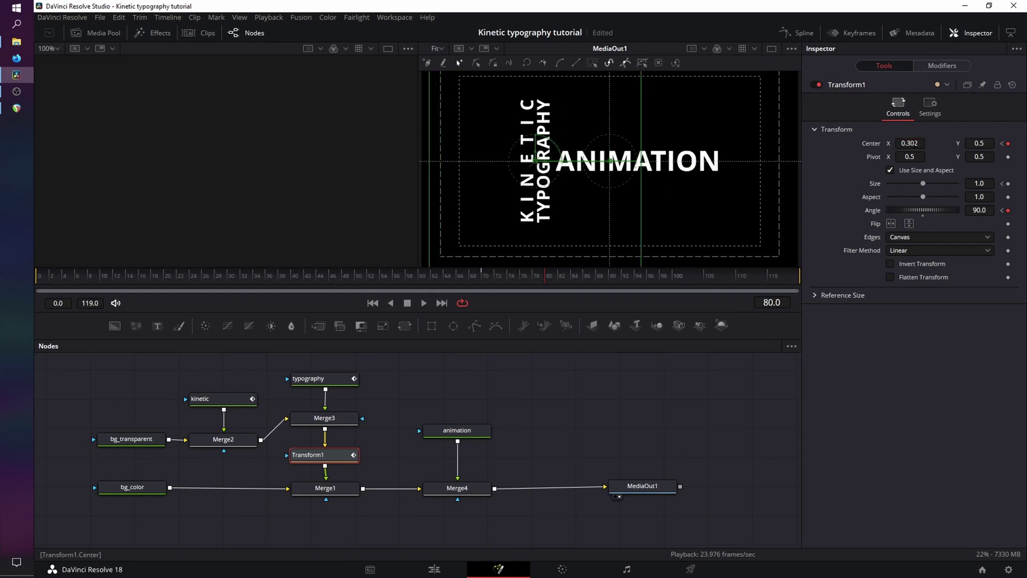
pyautogui.click(979, 183)
pyautogui.press('Tab')
# Play the composition from the start to preview KINETIC TYPOGRAPHY rotating and shrinking beside ANIMATION.
pyautogui.click(373, 303)
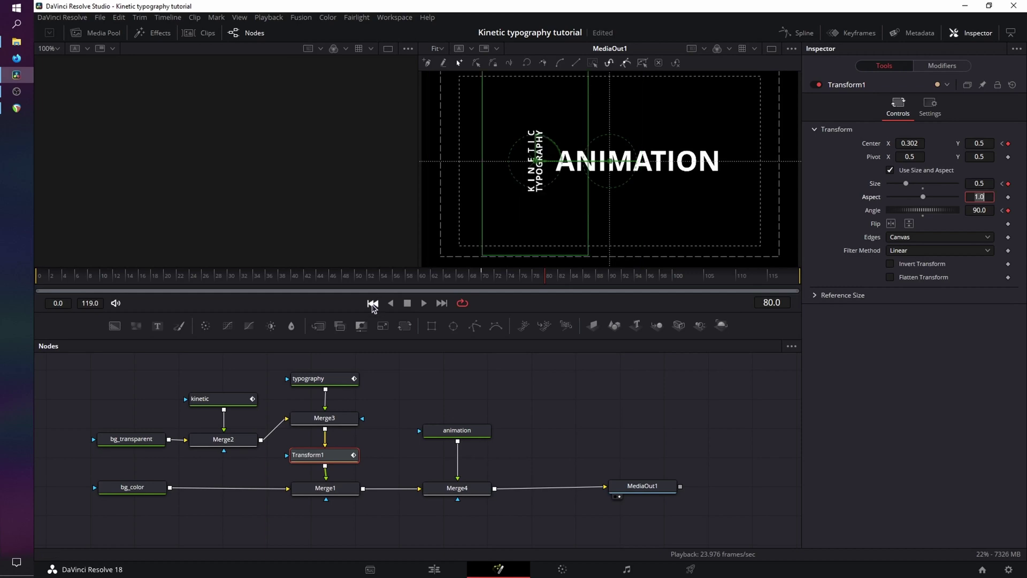
pyautogui.click(423, 303)
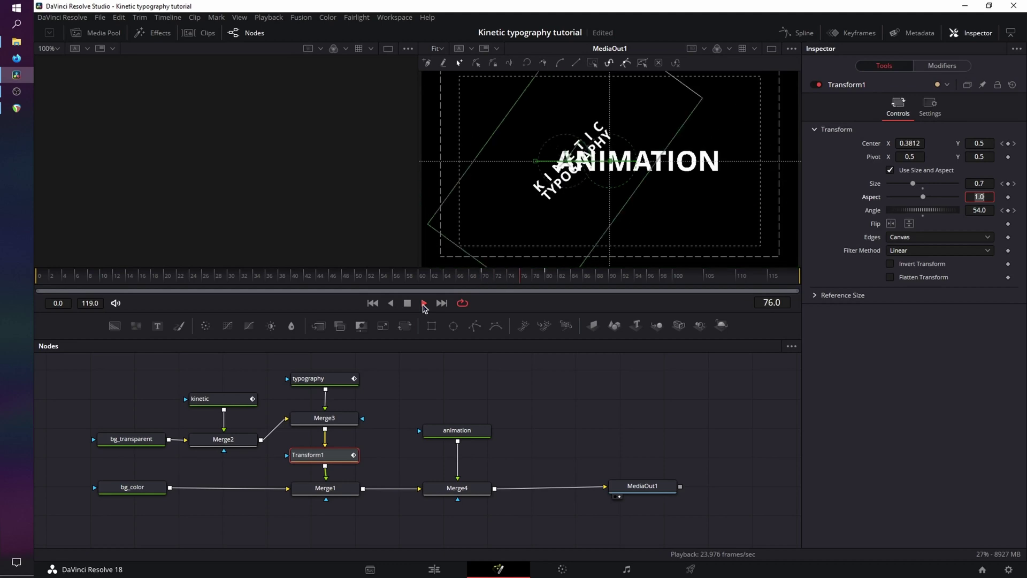
pyautogui.click(406, 307)
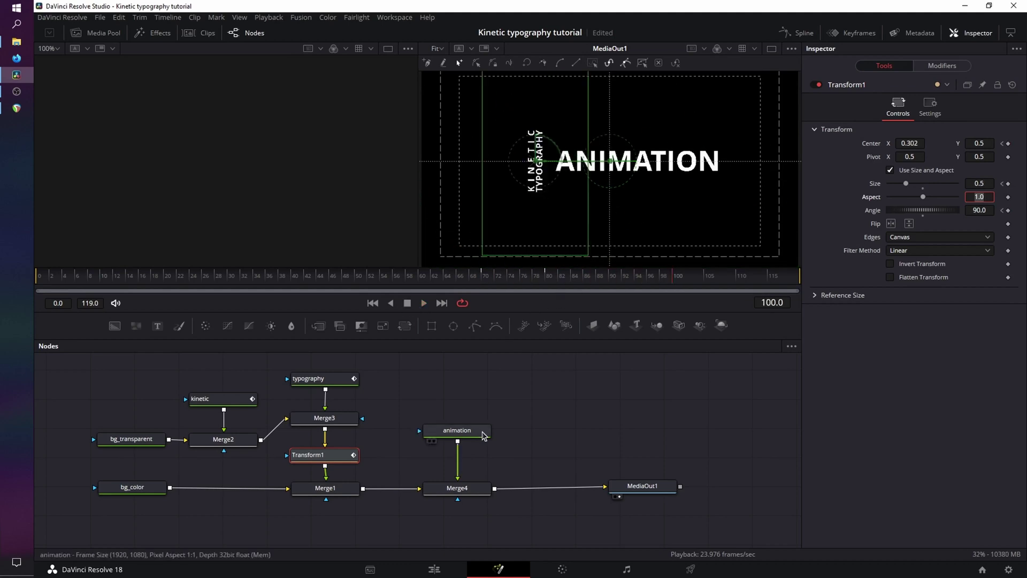
# Set the vertical anchor (V Anchor) of the ANIMATION text to 1.5.
pyautogui.click(454, 430)
pyautogui.click(834, 136)
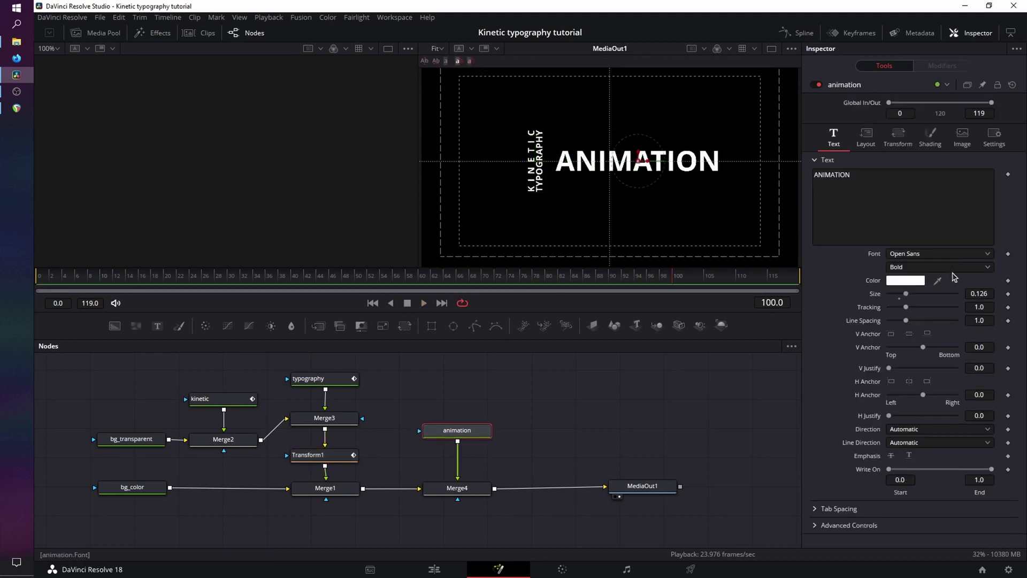
pyautogui.click(978, 346)
pyautogui.write('1.5')
pyautogui.press('Return')
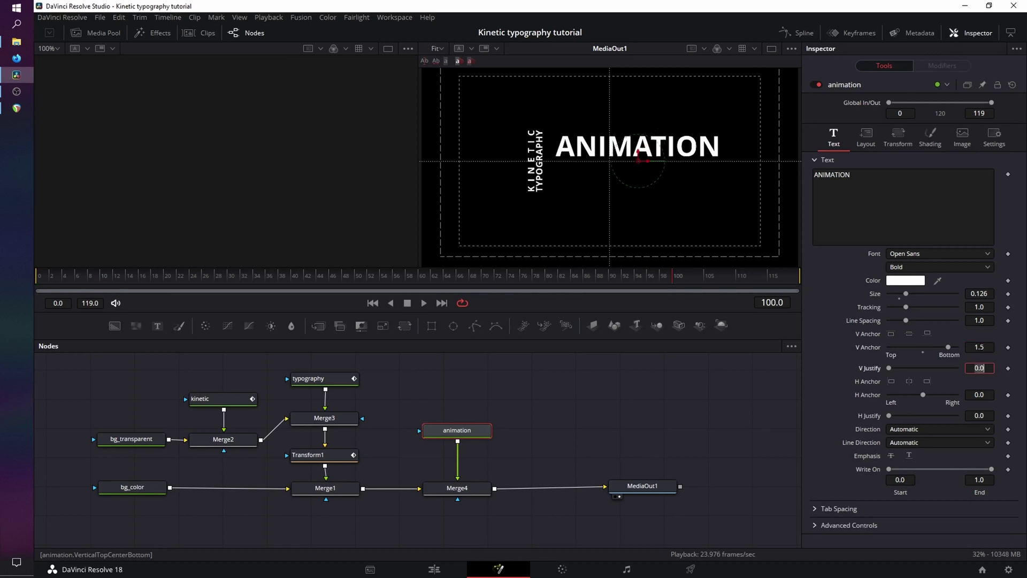
# Add a Text node named techniques and merge it over Merge4's output, ahead of MediaOut1.
pyautogui.moveTo(157, 326); pyautogui.dragTo(562, 431)
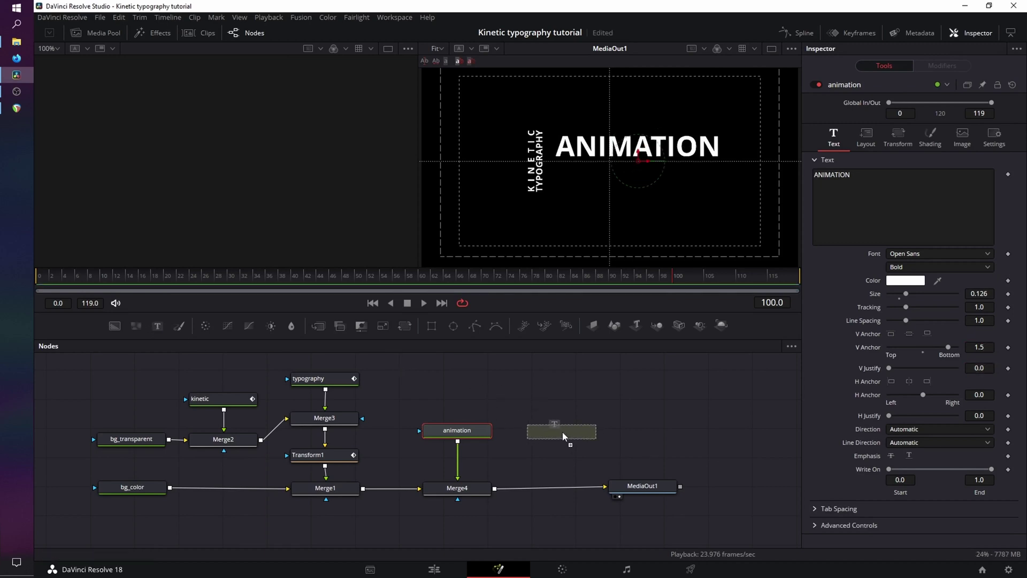
pyautogui.press('F2')
pyautogui.write('te')
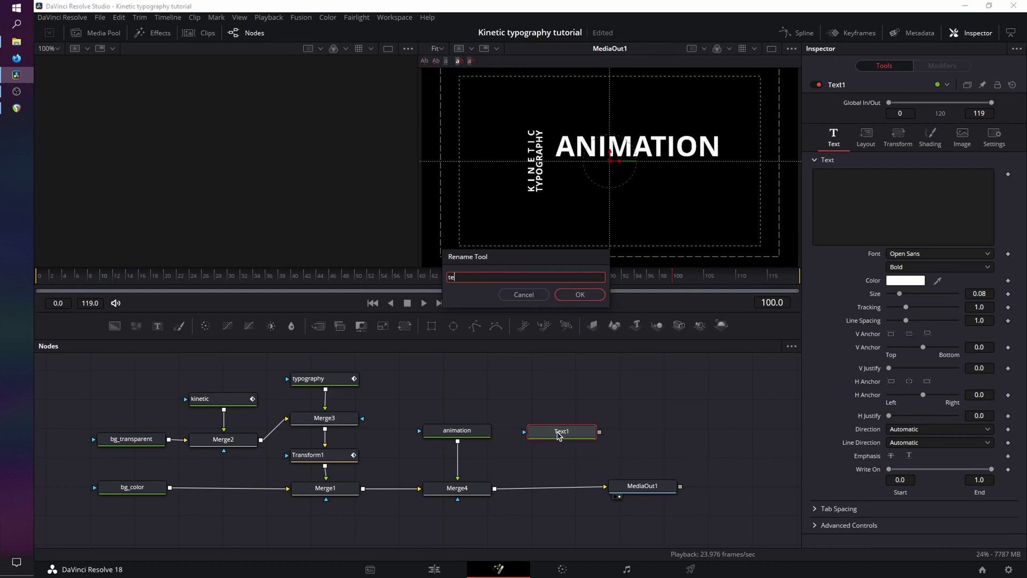
pyautogui.write('chniques')
pyautogui.press('Return')
pyautogui.moveTo(599, 431); pyautogui.dragTo(494, 489)
pyautogui.moveTo(668, 491); pyautogui.dragTo(683, 493)
# Enter TECHNIQUES as the text of the techniques node and set its Size to 0.126.
pyautogui.click(561, 431)
pyautogui.click(906, 190)
pyautogui.write('TECHNIQUES')
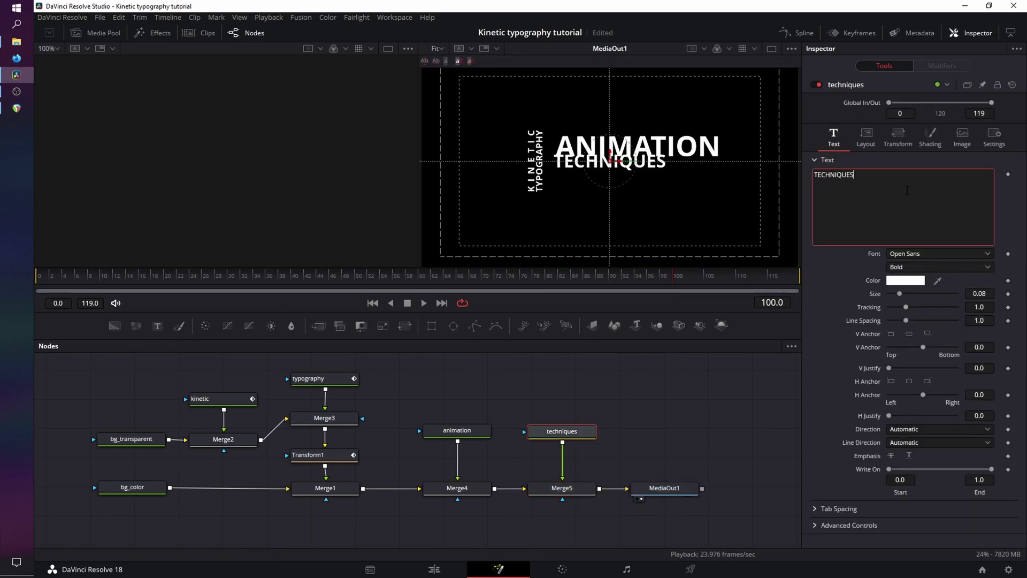
pyautogui.click(979, 293)
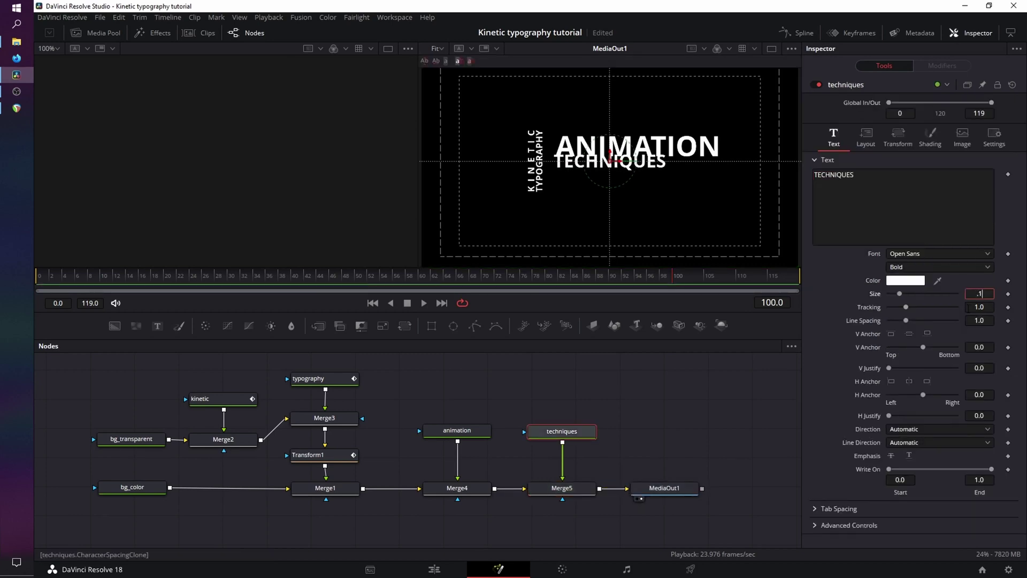
pyautogui.write('.126')
pyautogui.press('Return')
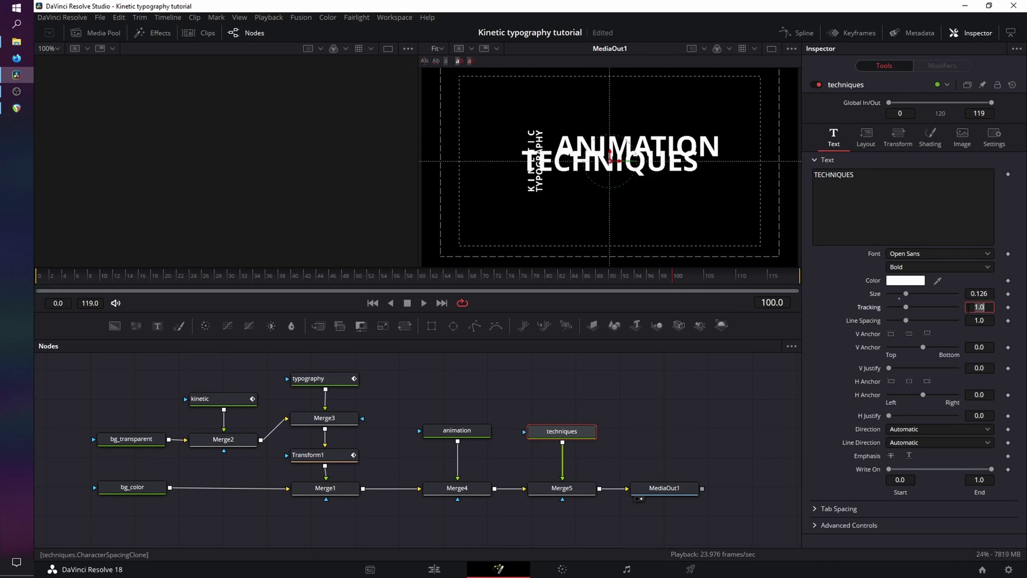
# Set the TECHNIQUES text's Center X to about 0.578 and its vertical anchor (V Anchor) to -1.5.
pyautogui.click(865, 137)
pyautogui.moveTo(909, 186); pyautogui.dragTo(930, 186)
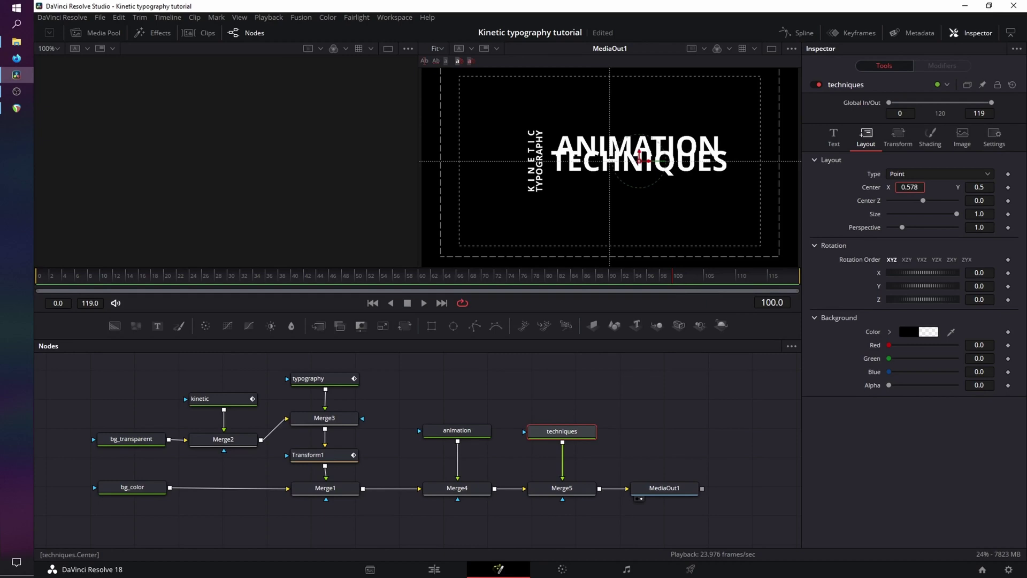
pyautogui.click(833, 137)
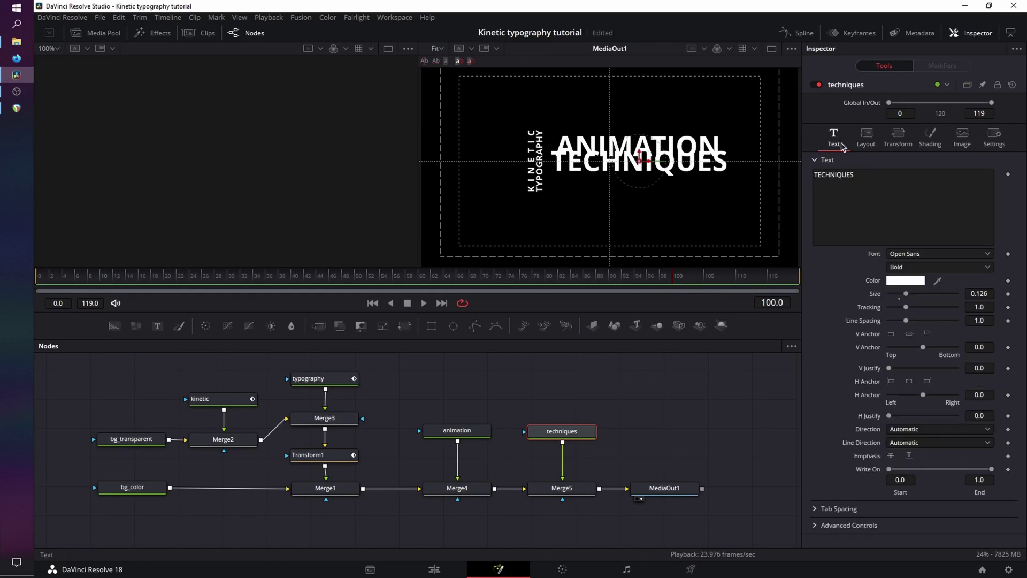
pyautogui.click(978, 347)
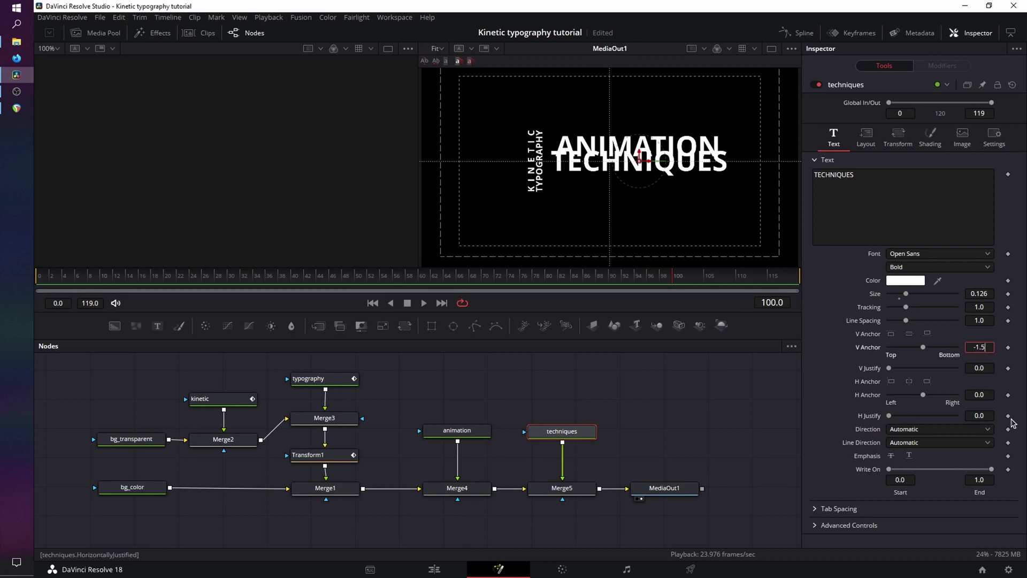
pyautogui.press('Return')
# Increase the ANIMATION text's Tracking to about 1.03 and shift it slightly right so its edges line up with TECHNIQUES.
pyautogui.click(457, 430)
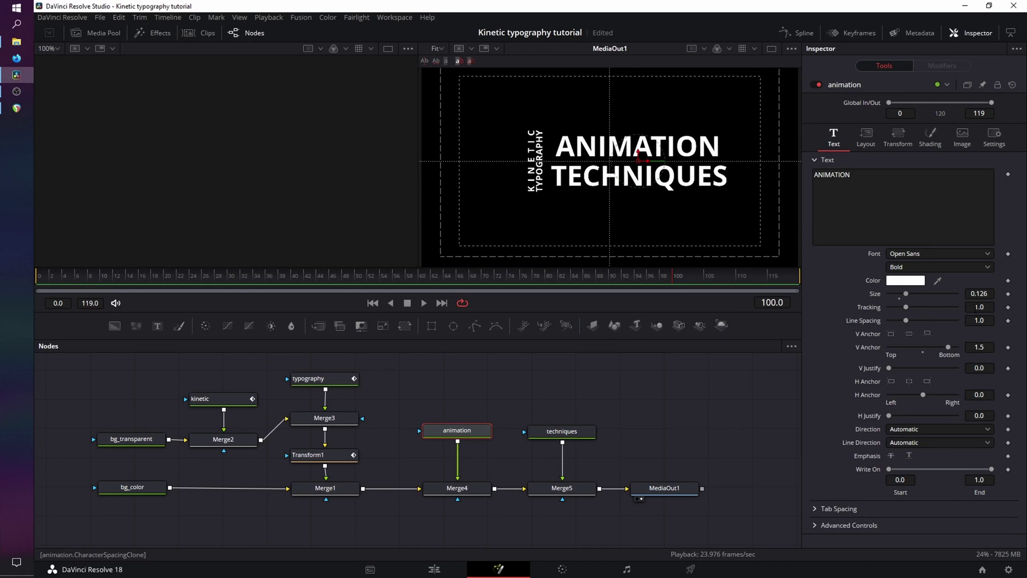
pyautogui.click(906, 307)
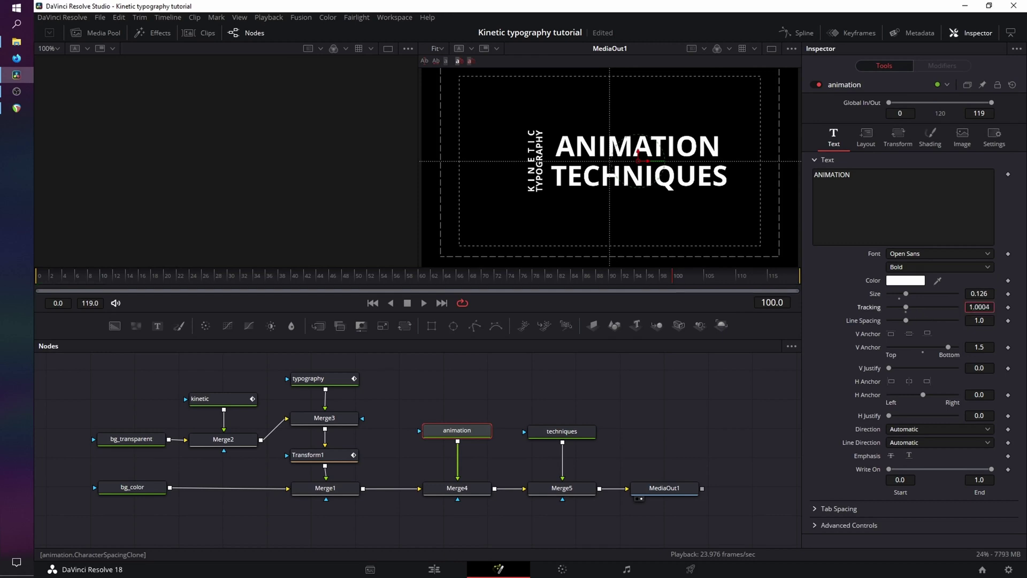
pyautogui.moveTo(905, 307); pyautogui.dragTo(910, 307)
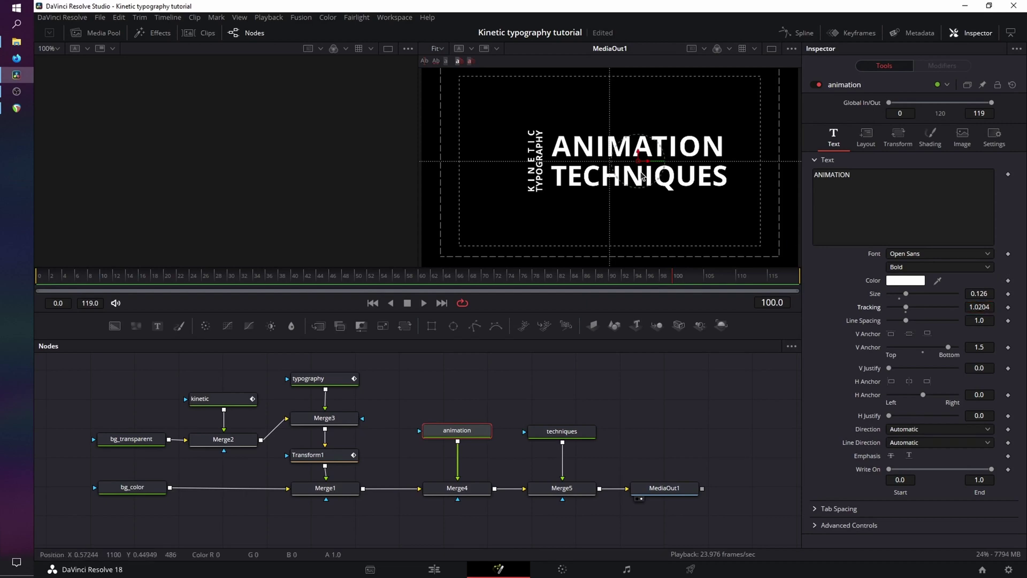
pyautogui.moveTo(646, 159); pyautogui.dragTo(650, 159)
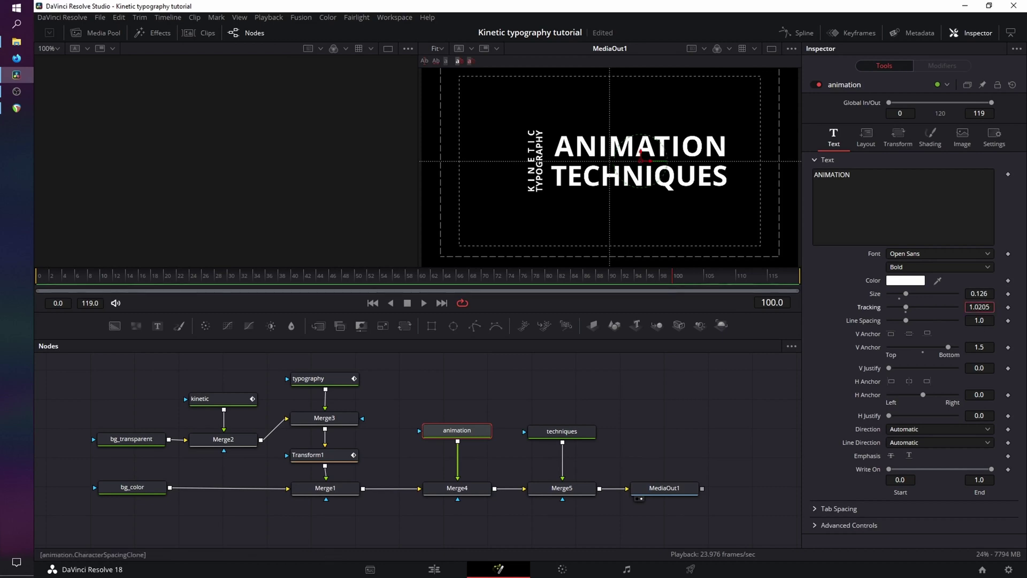
pyautogui.moveTo(650, 160); pyautogui.dragTo(655, 159)
# Keyframe the KINETIC text's Color as white on frame 75 and cyan #00ffff on frame 80, copying the hex code.
pyautogui.moveTo(678, 281); pyautogui.dragTo(514, 287)
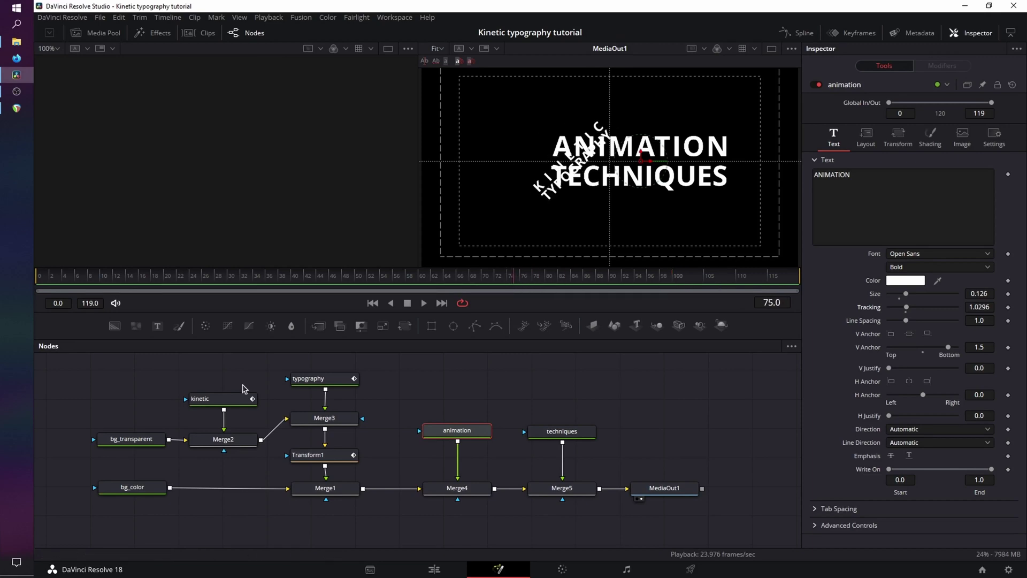
pyautogui.click(219, 398)
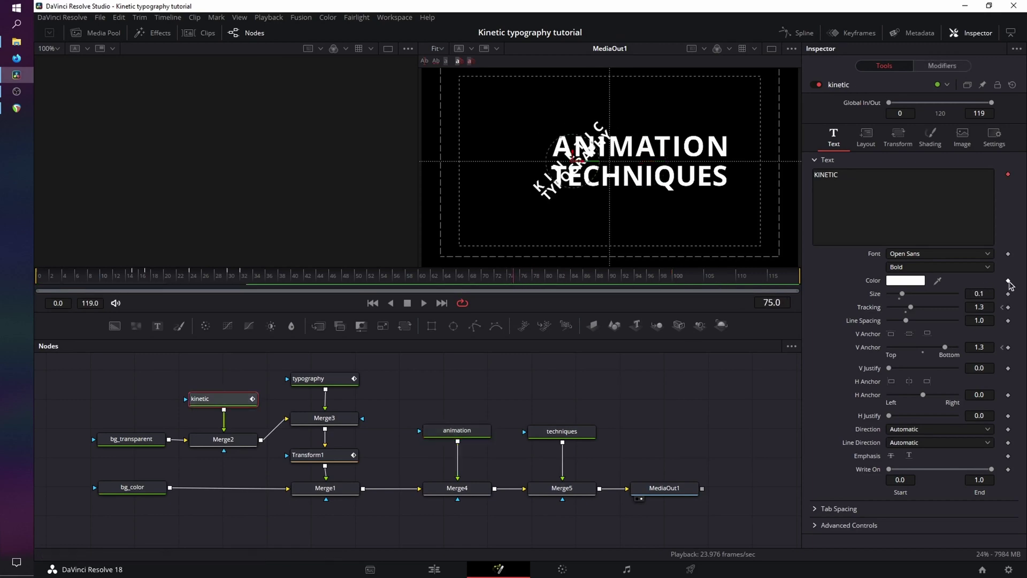
pyautogui.click(1008, 281)
pyautogui.moveTo(514, 279); pyautogui.dragTo(549, 280)
pyautogui.click(913, 282)
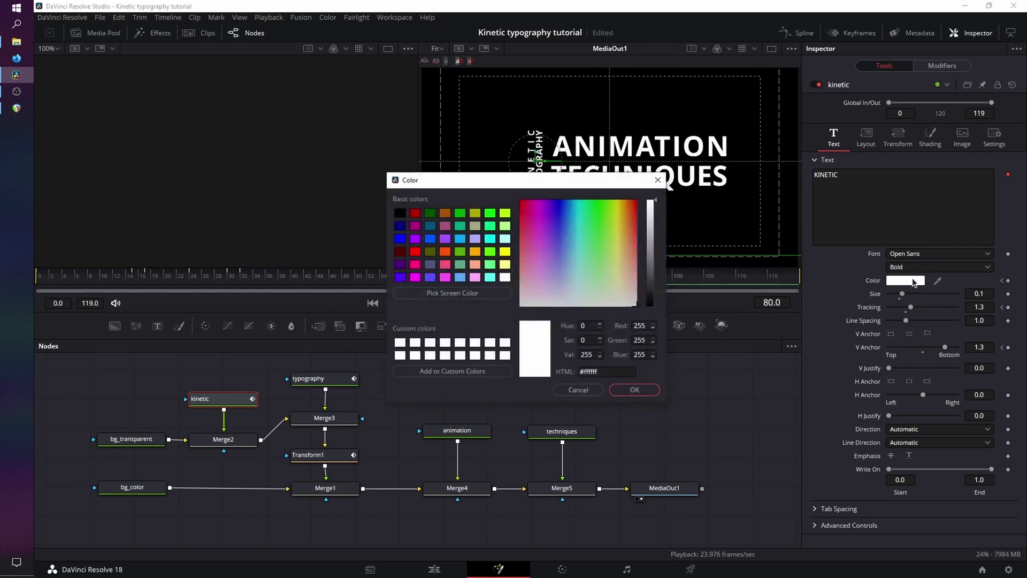
pyautogui.click(489, 239)
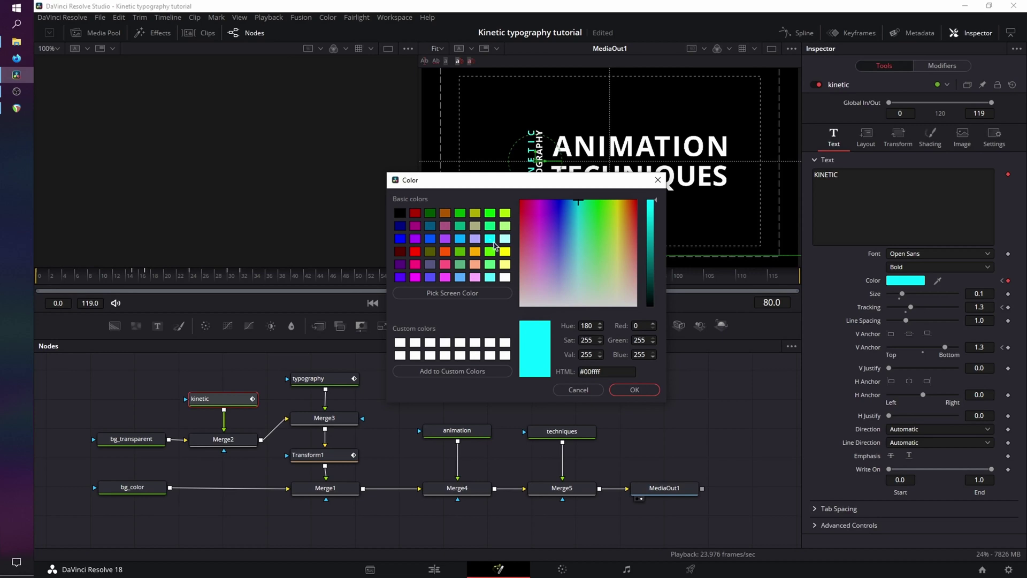
pyautogui.moveTo(604, 371); pyautogui.dragTo(572, 370)
pyautogui.hotkey('ctrl', 'c')
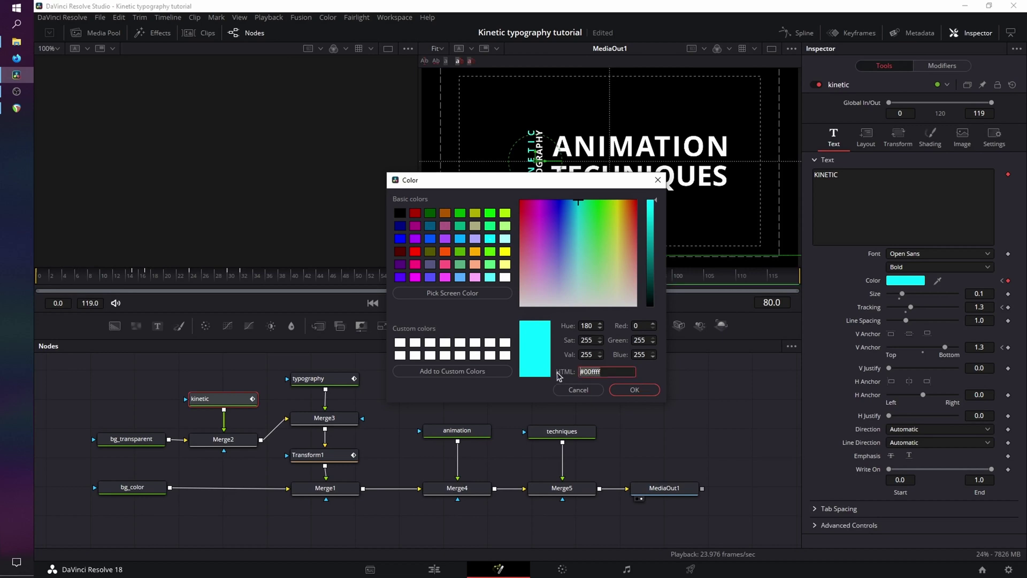
pyautogui.press('Return')
# Keyframe the TYPOGRAPHY text's Color as cyan #00ffff on frame 80 and white on frame 75.
pyautogui.click(316, 379)
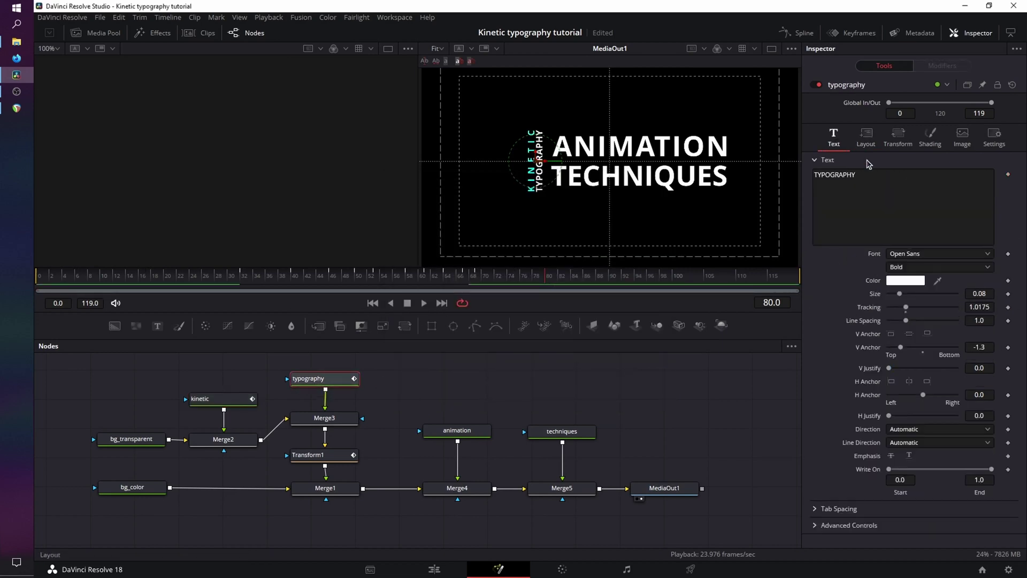
pyautogui.click(912, 281)
pyautogui.tripleClick(609, 375)
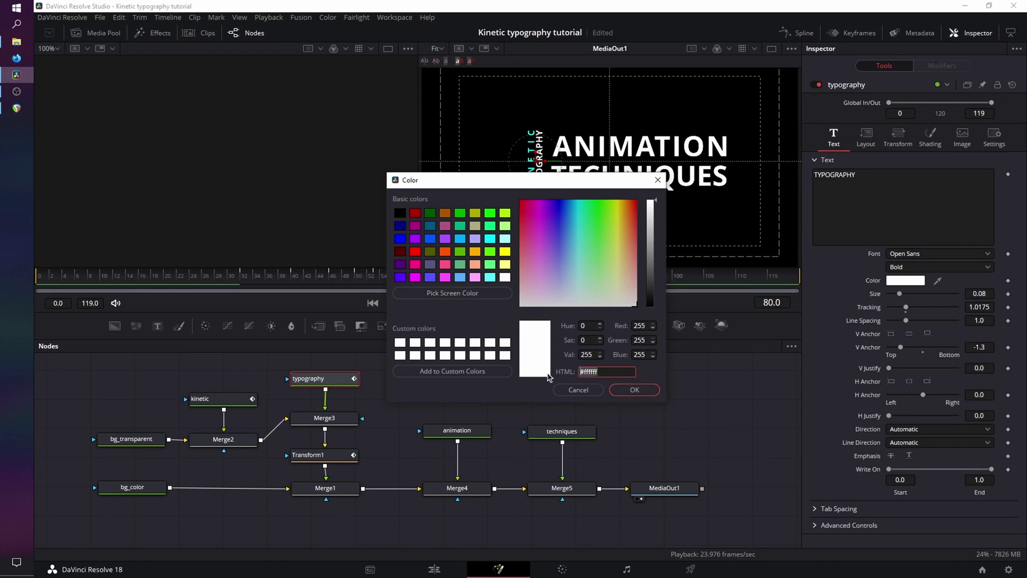
pyautogui.hotkey('ctrl', 'v')
pyautogui.click(634, 390)
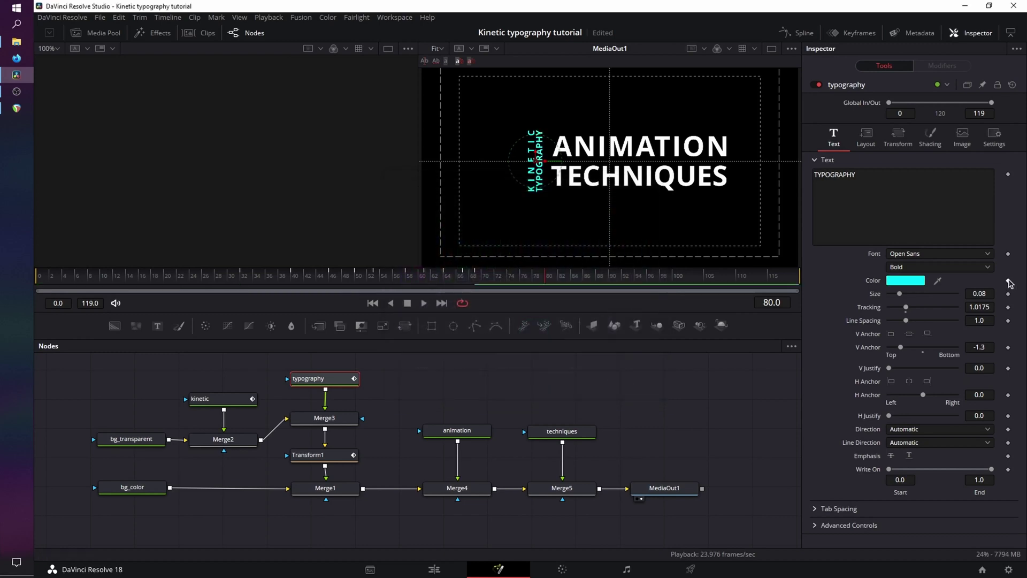
pyautogui.moveTo(544, 283); pyautogui.dragTo(517, 284)
pyautogui.click(906, 281)
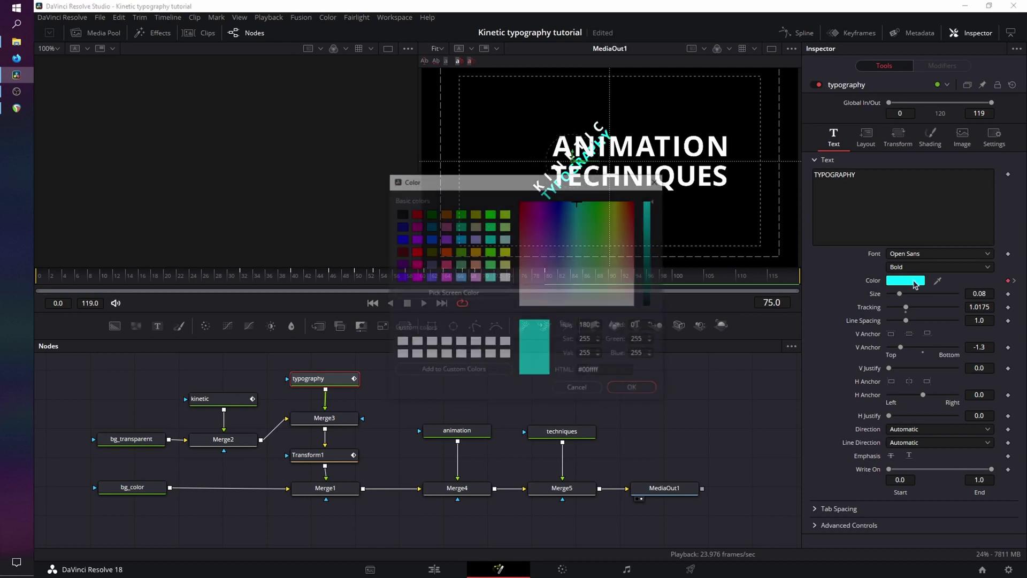
pyautogui.click(400, 355)
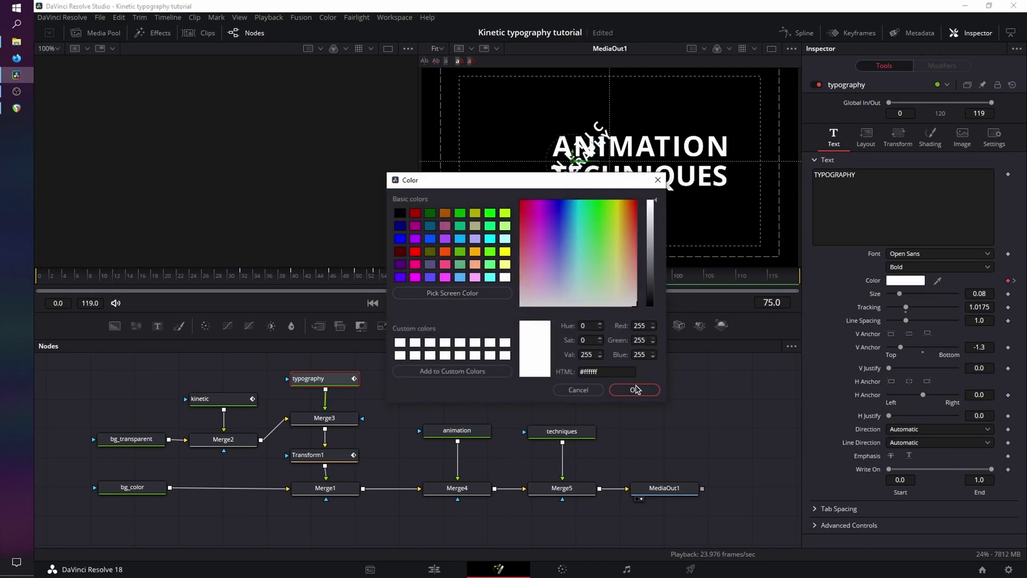
pyautogui.click(635, 389)
# Play the composition from the start to preview the color change of KINETIC TYPOGRAPHY.
pyautogui.click(373, 302)
pyautogui.click(424, 303)
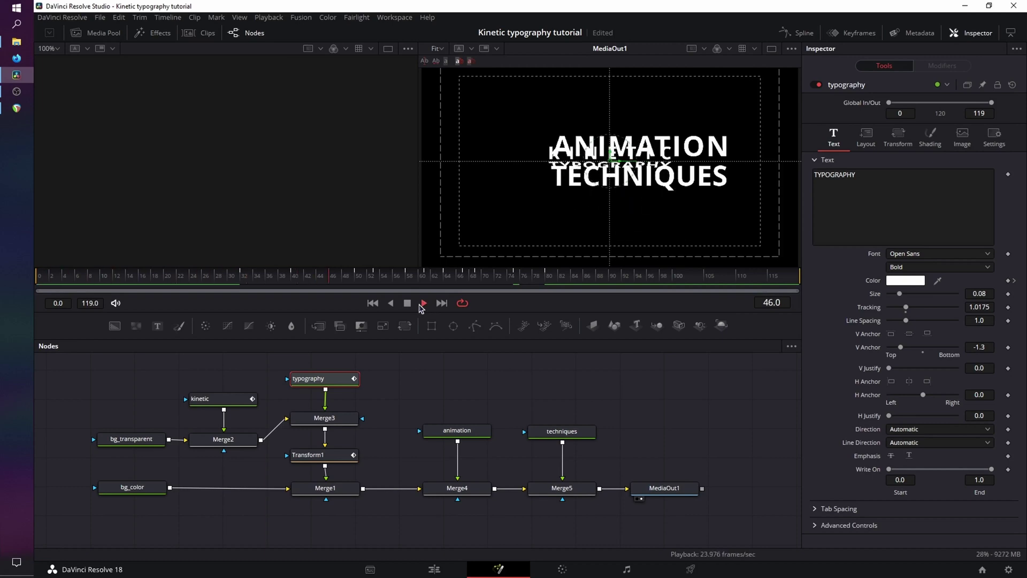
pyautogui.click(407, 303)
# Disconnect the animation and techniques text nodes from Merge4 and Merge5.
pyautogui.click(316, 454)
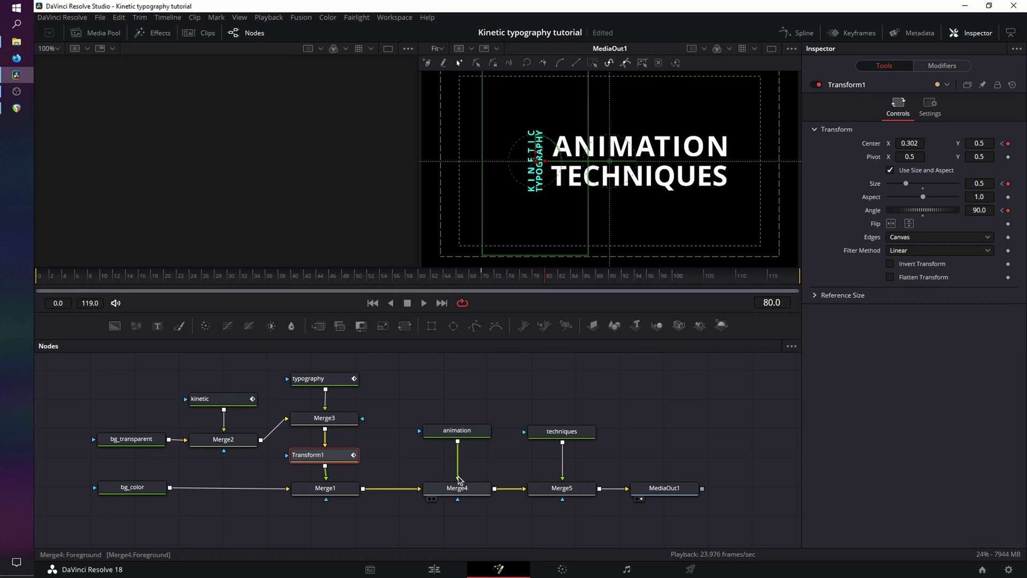
pyautogui.moveTo(459, 471); pyautogui.dragTo(522, 454)
pyautogui.moveTo(563, 482); pyautogui.dragTo(577, 402)
# Show Transform1's Displacement, Size and Angle curves in the Spline editor and smooth their keyframes.
pyautogui.click(978, 33)
pyautogui.click(800, 33)
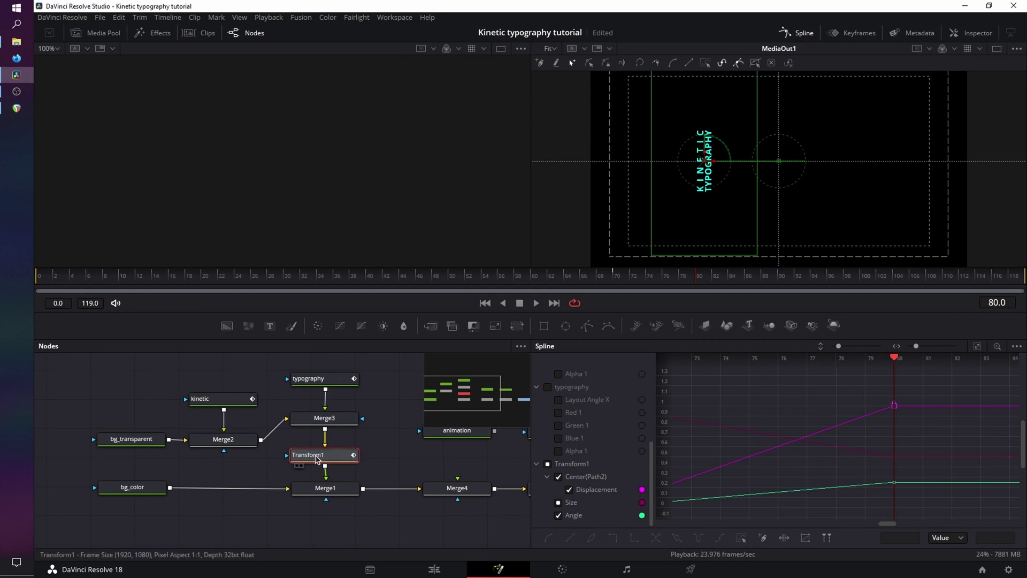
pyautogui.hotkey('ctrl', 'f')
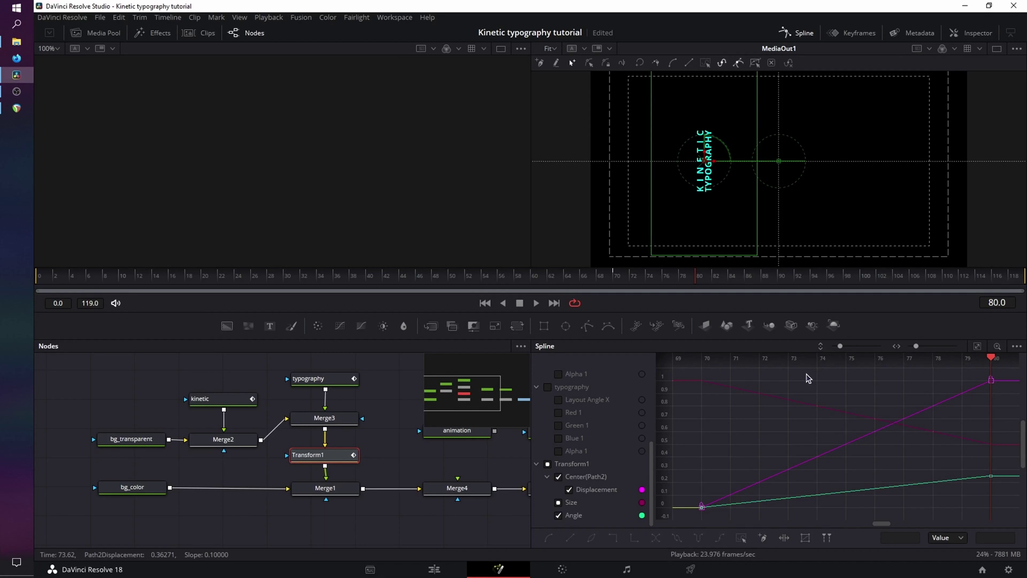
pyautogui.click(558, 503)
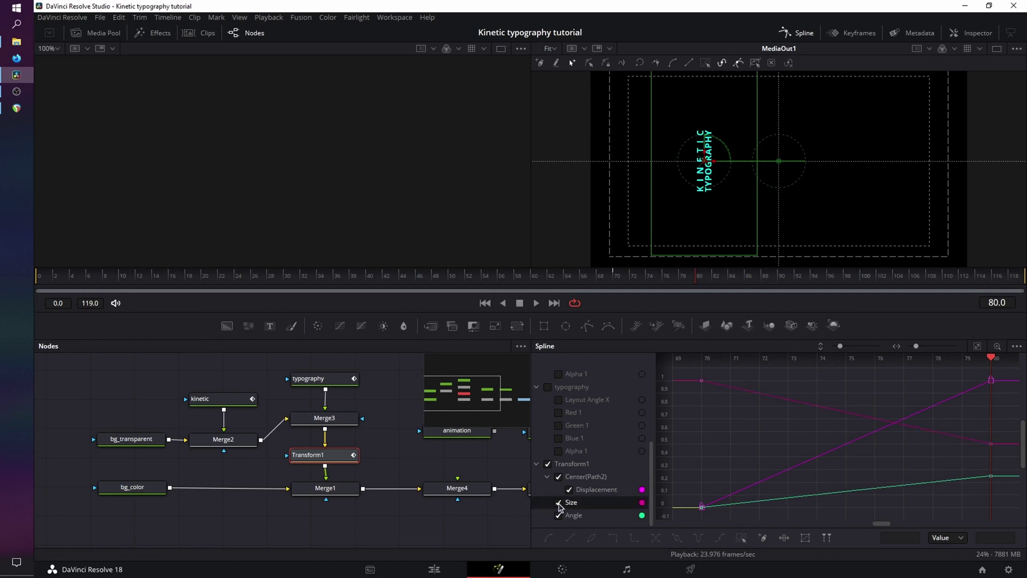
pyautogui.moveTo(693, 369); pyautogui.dragTo(963, 515)
pyautogui.hotkey('shift', 's')
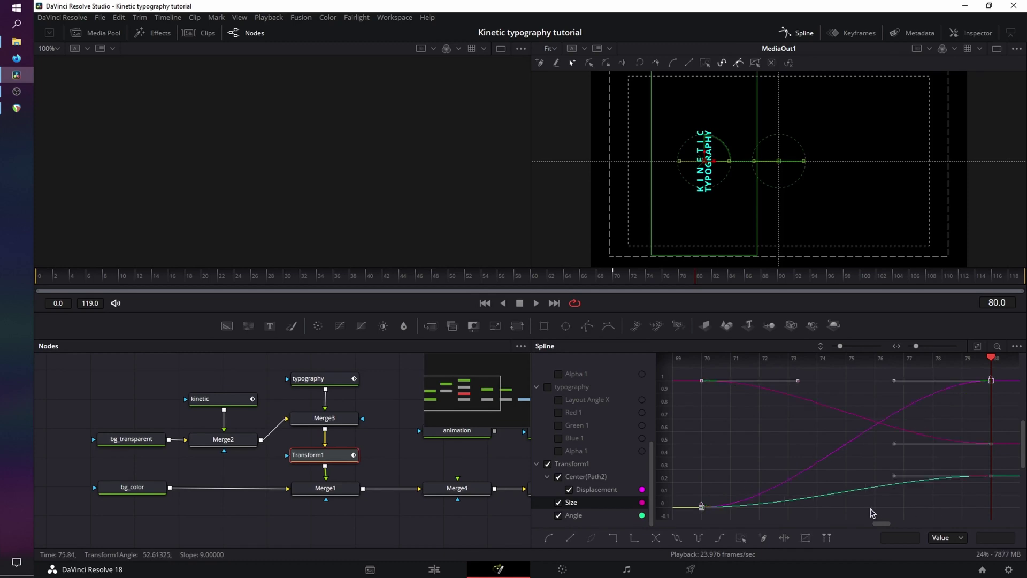
# Move the Size curve's end keyframe to frame 72 and stretch the Displacement curve's end handle back to about frame 72.
pyautogui.moveTo(974, 421); pyautogui.dragTo(994, 452)
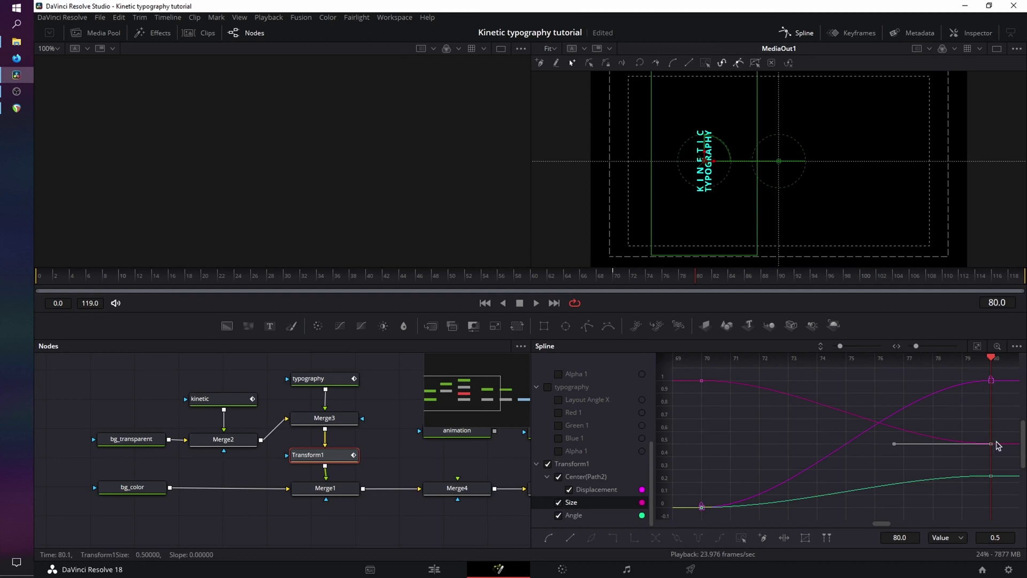
pyautogui.moveTo(988, 448); pyautogui.dragTo(766, 444)
pyautogui.moveTo(976, 370); pyautogui.dragTo(997, 399)
pyautogui.moveTo(894, 380); pyautogui.dragTo(760, 380)
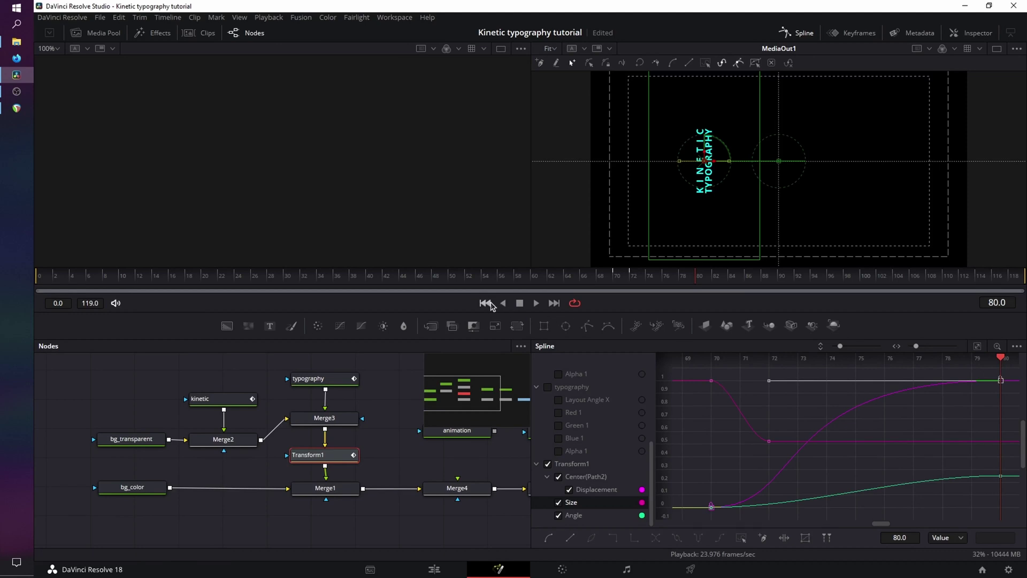
# Play the composition from the start to check the eased move and shrink of KINETIC TYPOGRAPHY.
pyautogui.click(485, 303)
pyautogui.click(535, 302)
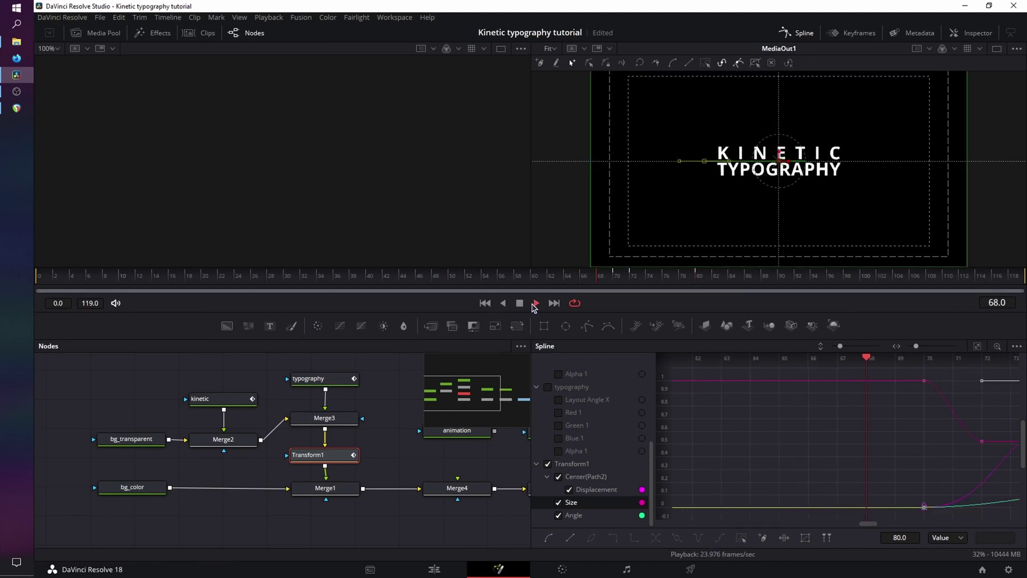
pyautogui.click(526, 304)
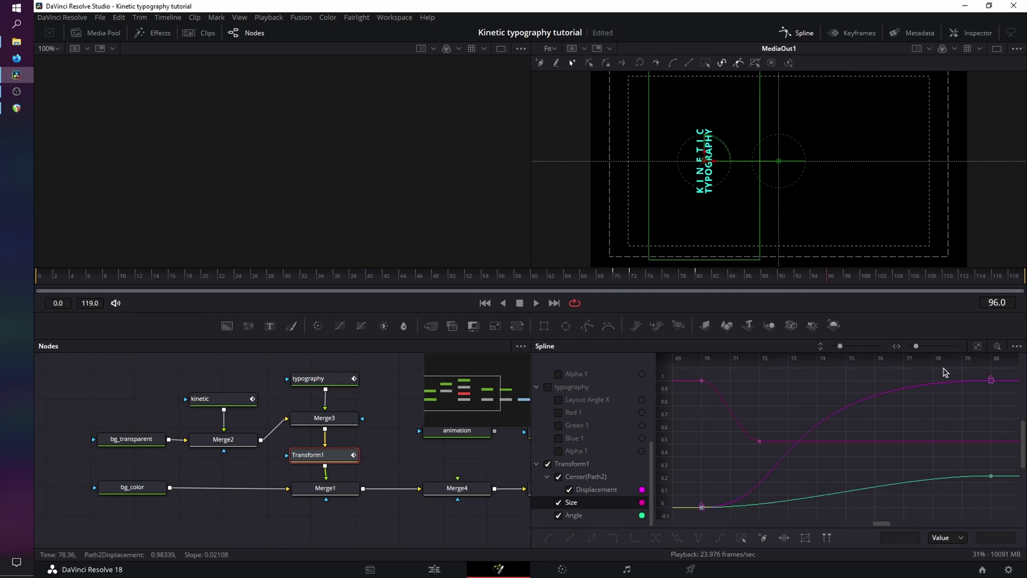
# Move the Displacement curve's end keyframe to frame 77 and play the animation to check the timing.
pyautogui.click(991, 380)
pyautogui.moveTo(986, 384); pyautogui.dragTo(904, 383)
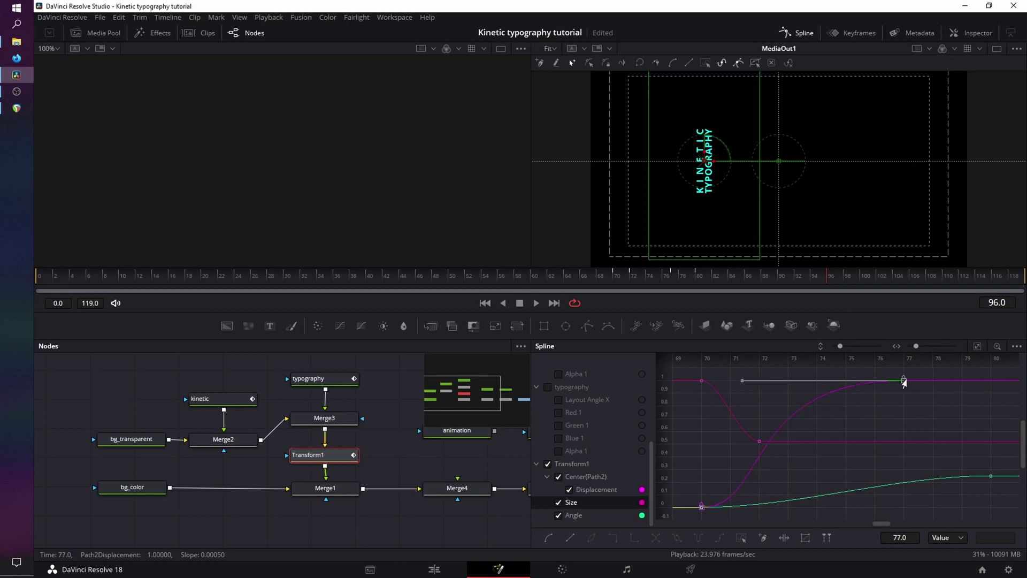
pyautogui.click(519, 304)
pyautogui.click(535, 303)
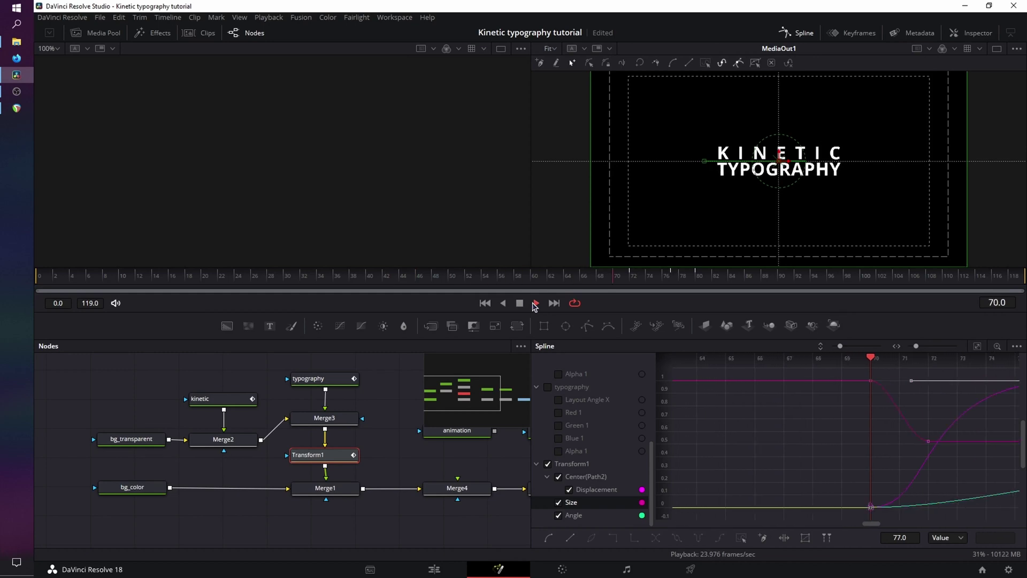
pyautogui.click(519, 303)
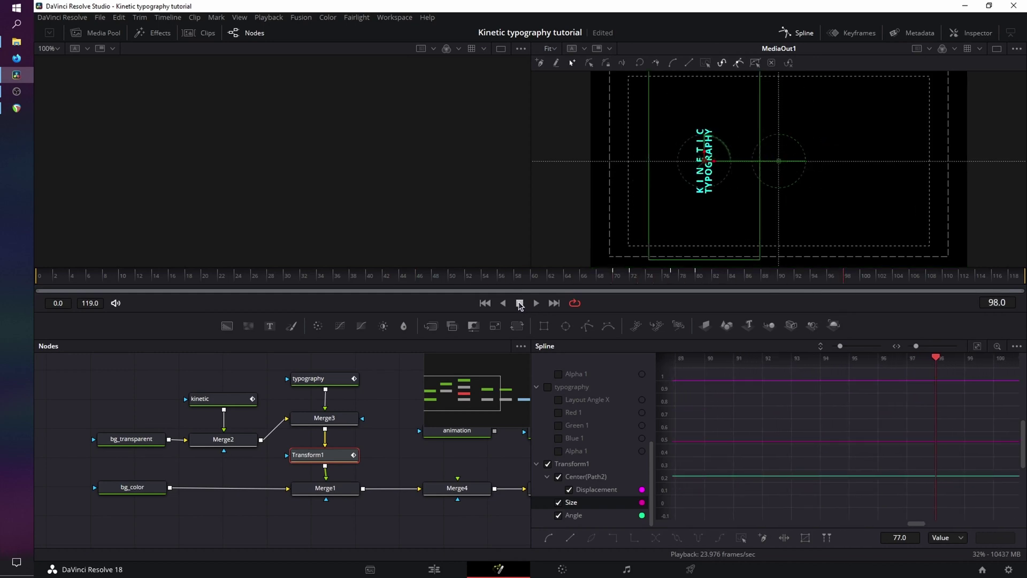
# Bring the Inspector back in place of the Spline editor, go to frame 80 and connect the animation node to Merge4.
pyautogui.click(794, 33)
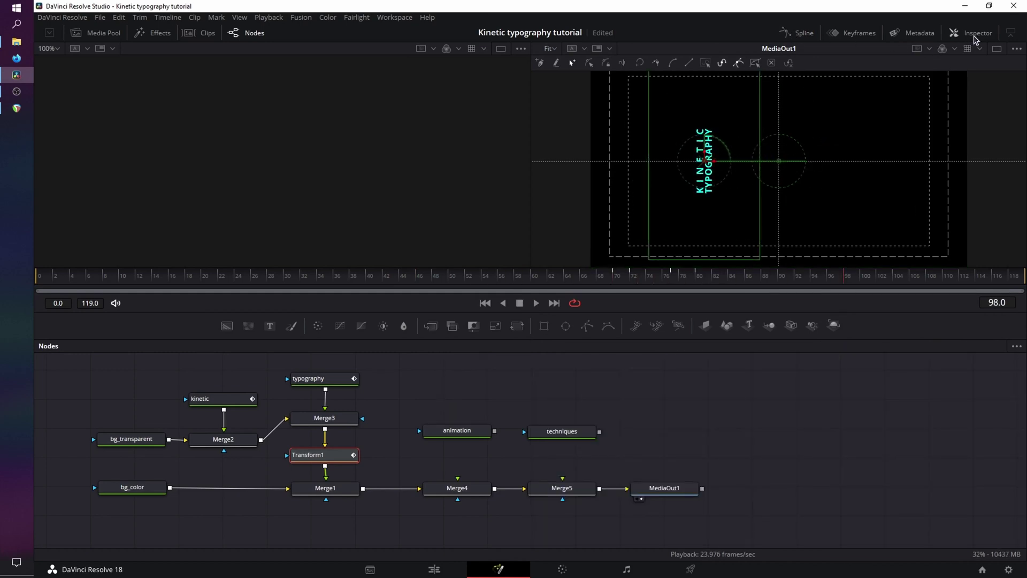
pyautogui.click(975, 34)
pyautogui.moveTo(657, 279); pyautogui.dragTo(566, 283)
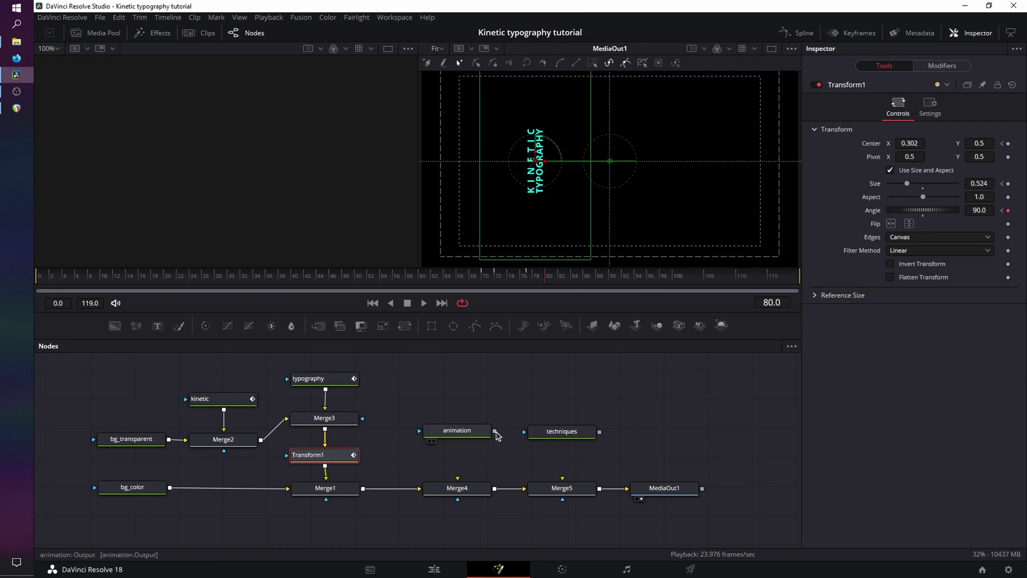
pyautogui.moveTo(496, 431); pyautogui.dragTo(474, 490)
# Keyframe the ANIMATION text's Write On End at 0.0 on frame 80 and 1.0 on frame 85.
pyautogui.click(458, 430)
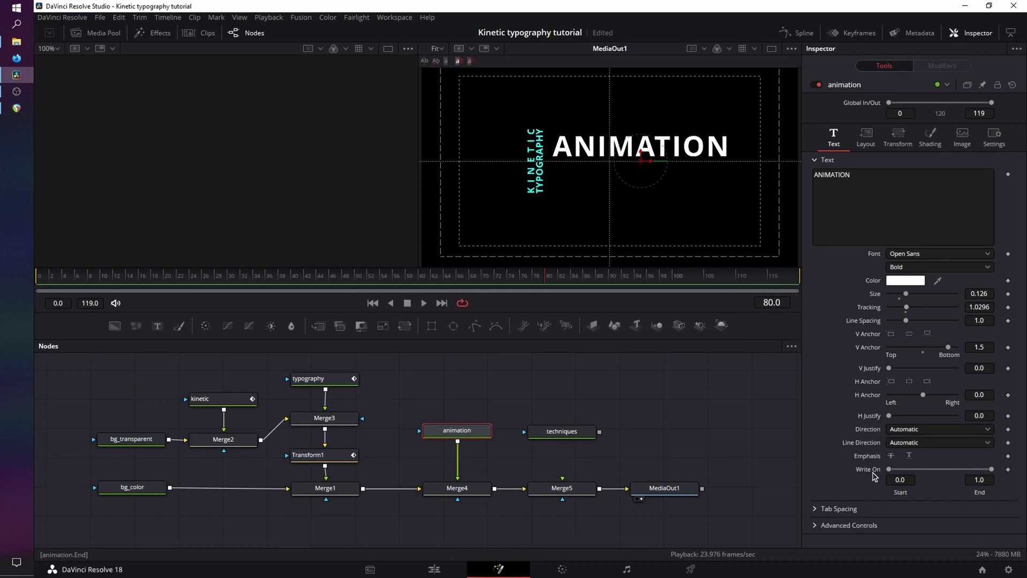
pyautogui.moveTo(992, 473); pyautogui.dragTo(878, 473)
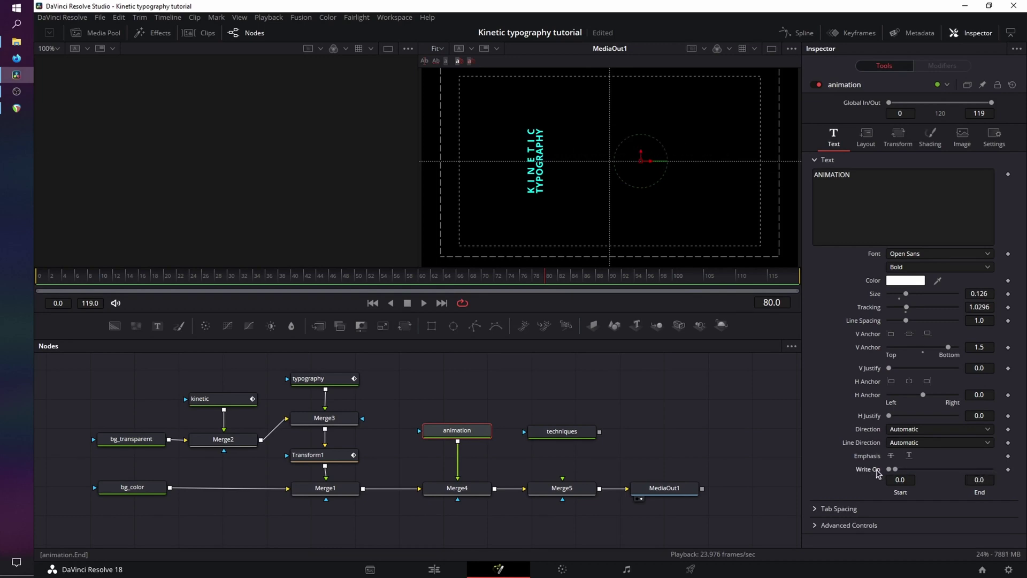
pyautogui.click(1008, 469)
pyautogui.moveTo(545, 281); pyautogui.dragTo(571, 284)
pyautogui.moveTo(896, 469); pyautogui.dragTo(991, 469)
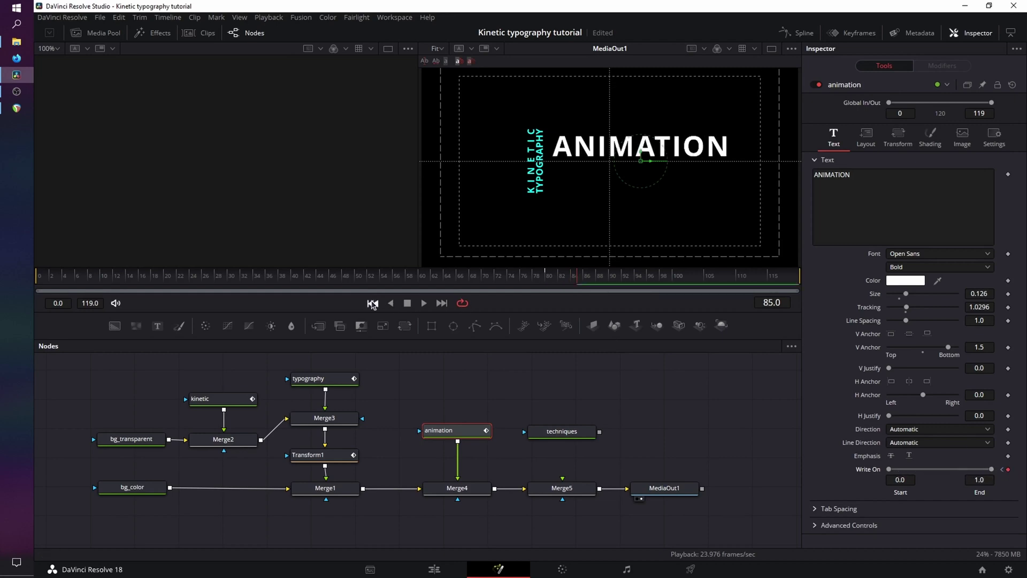
# Play the composition from the start to check the write-on of ANIMATION.
pyautogui.click(372, 303)
pyautogui.click(424, 302)
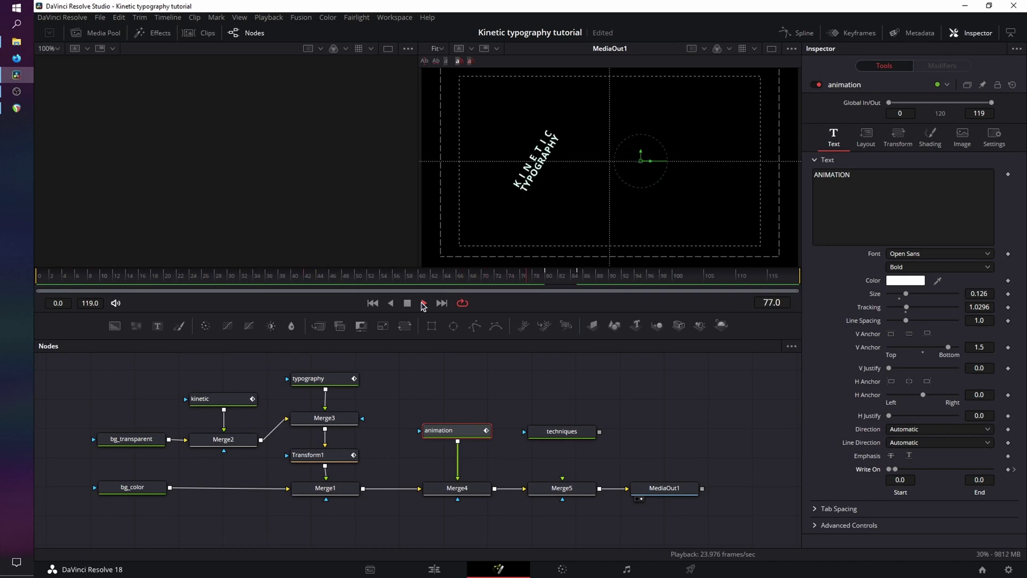
pyautogui.click(407, 302)
# Keyframe the ANIMATION text's Size at 0.126 on frame 85, 0.1693 on frame 87 and 0.126 on frame 89.
pyautogui.click(612, 277)
pyautogui.moveTo(613, 278); pyautogui.dragTo(579, 278)
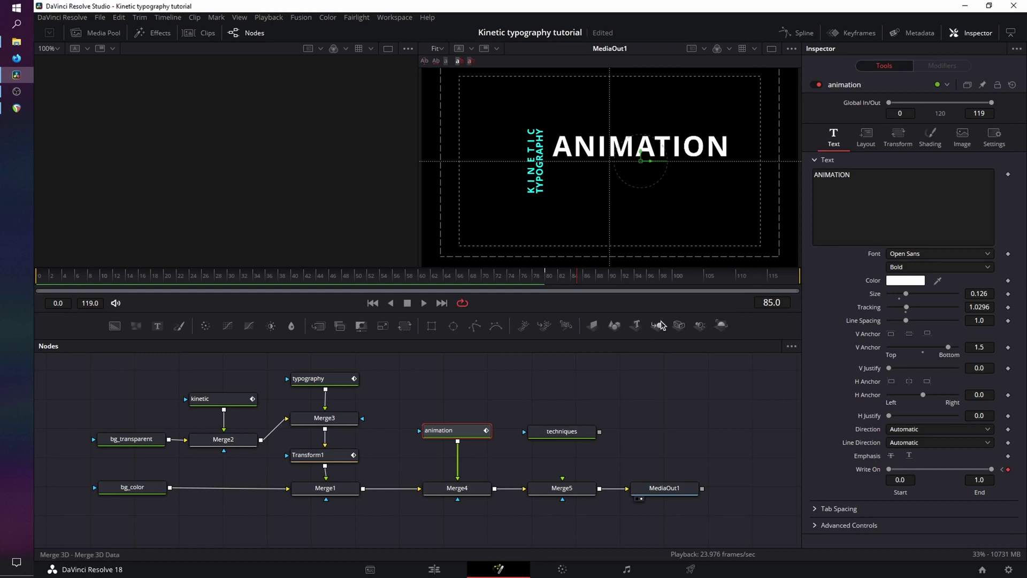
pyautogui.click(1008, 294)
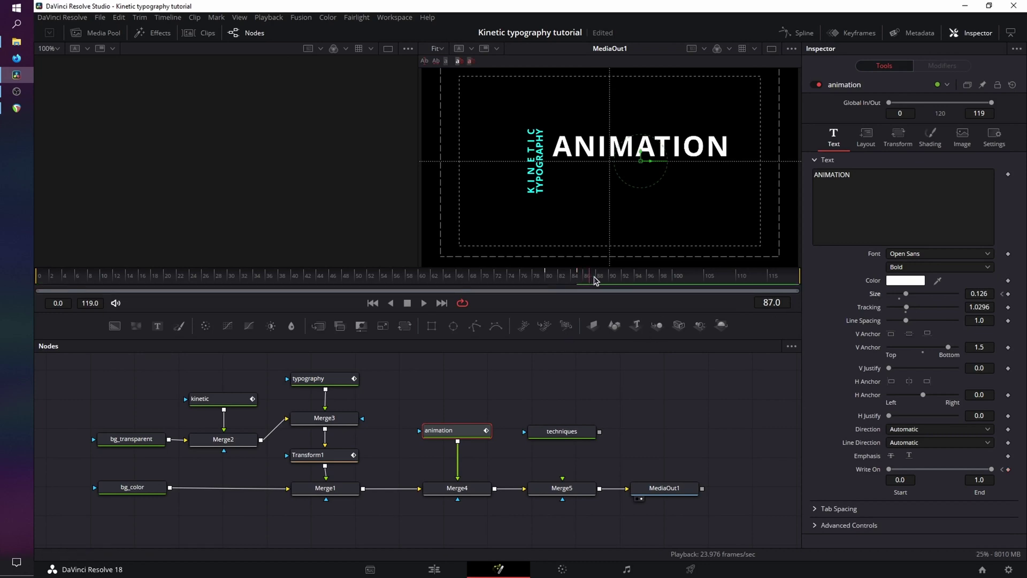
pyautogui.moveTo(906, 293); pyautogui.dragTo(912, 293)
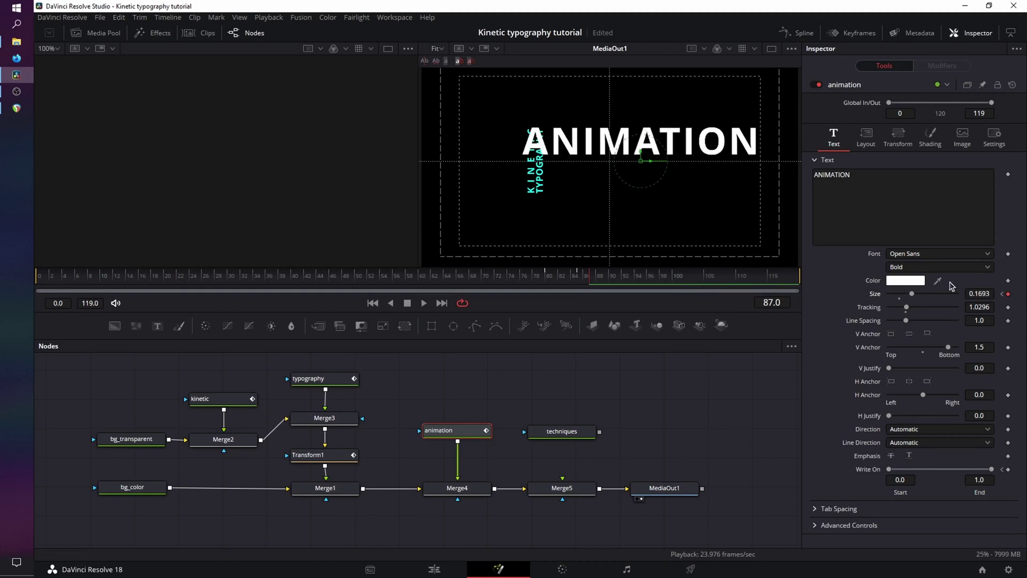
pyautogui.click(601, 278)
pyautogui.write('.')
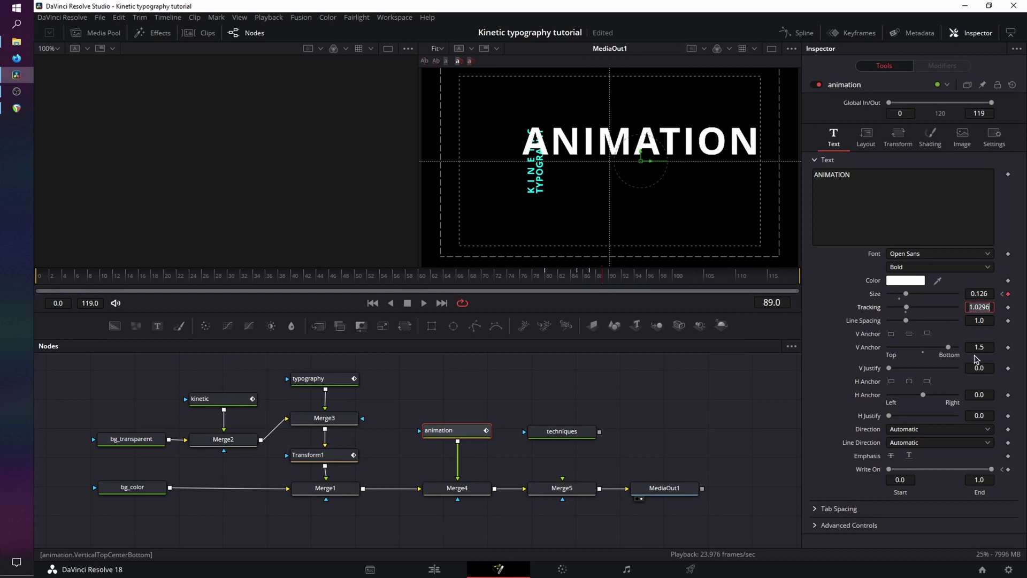
pyautogui.write('126')
pyautogui.press('Tab')
# Keyframe the ANIMATION text's color as white on frame 85 and lime green #b3ff00 on frame 87.
pyautogui.click(579, 282)
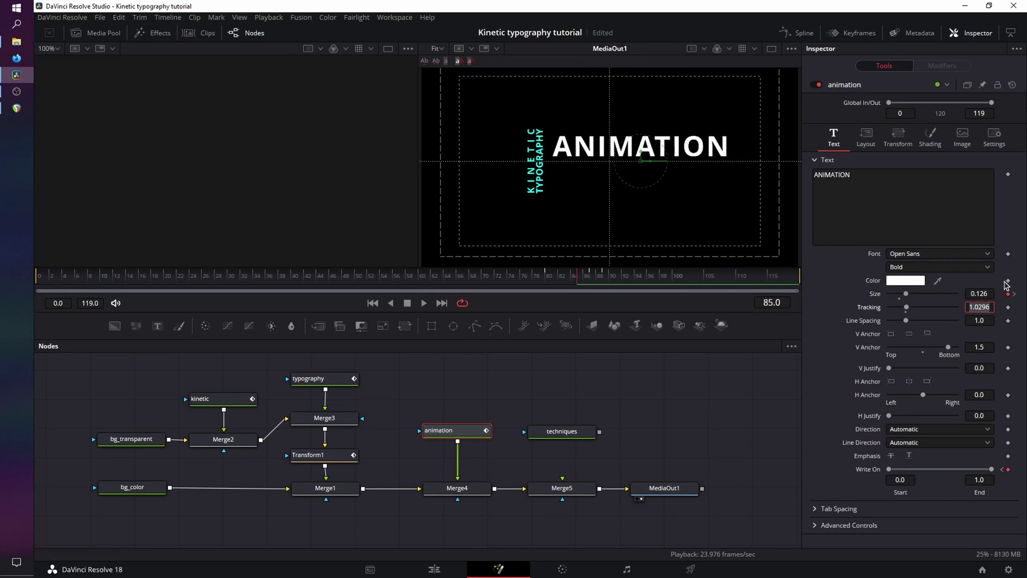
pyautogui.click(1008, 281)
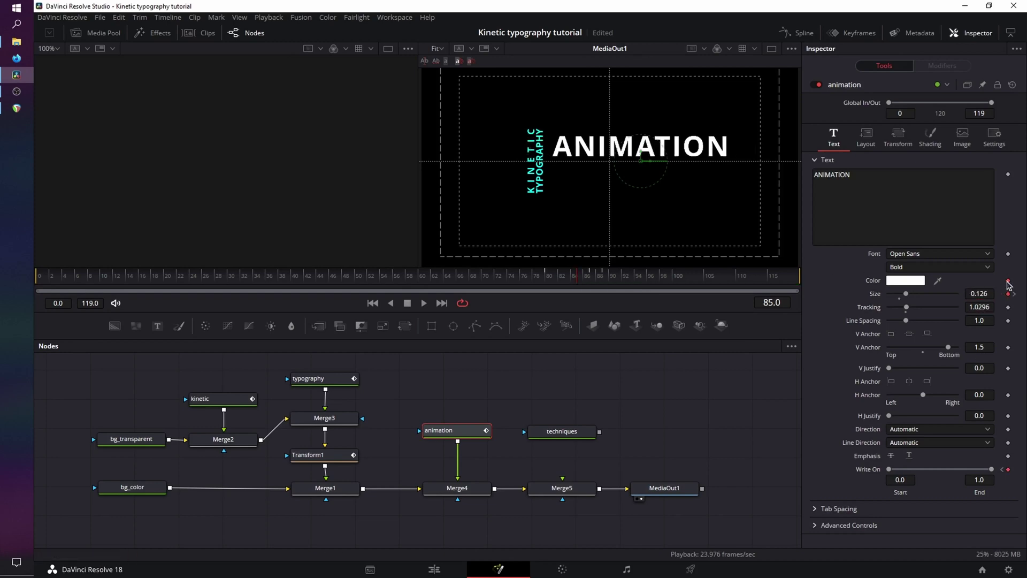
pyautogui.click(591, 282)
pyautogui.click(905, 281)
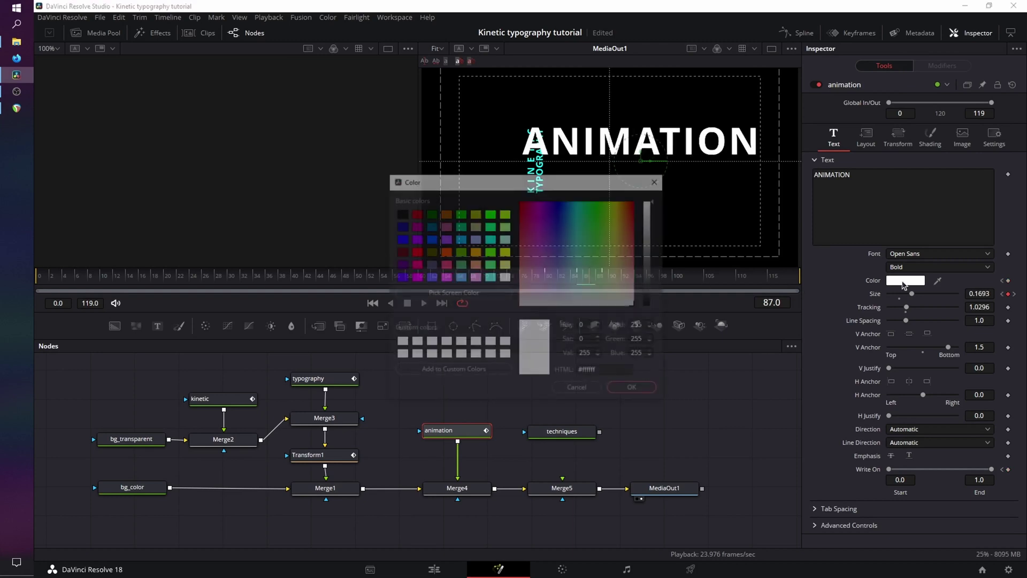
pyautogui.click(611, 208)
pyautogui.moveTo(611, 208); pyautogui.dragTo(610, 200)
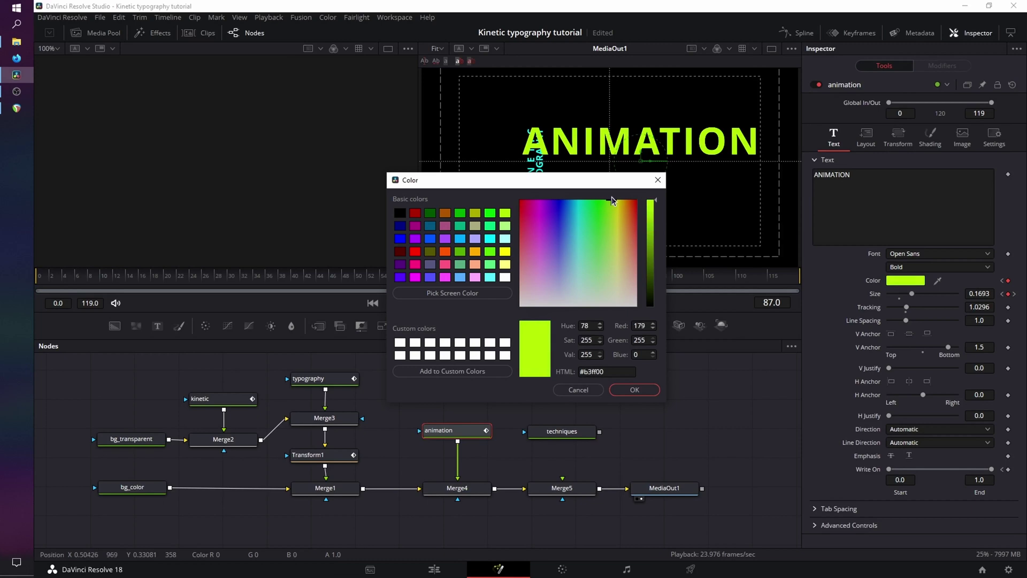
pyautogui.click(634, 389)
# Play the composition from the start to check ANIMATION's size pop and color change.
pyautogui.click(371, 303)
pyautogui.click(424, 302)
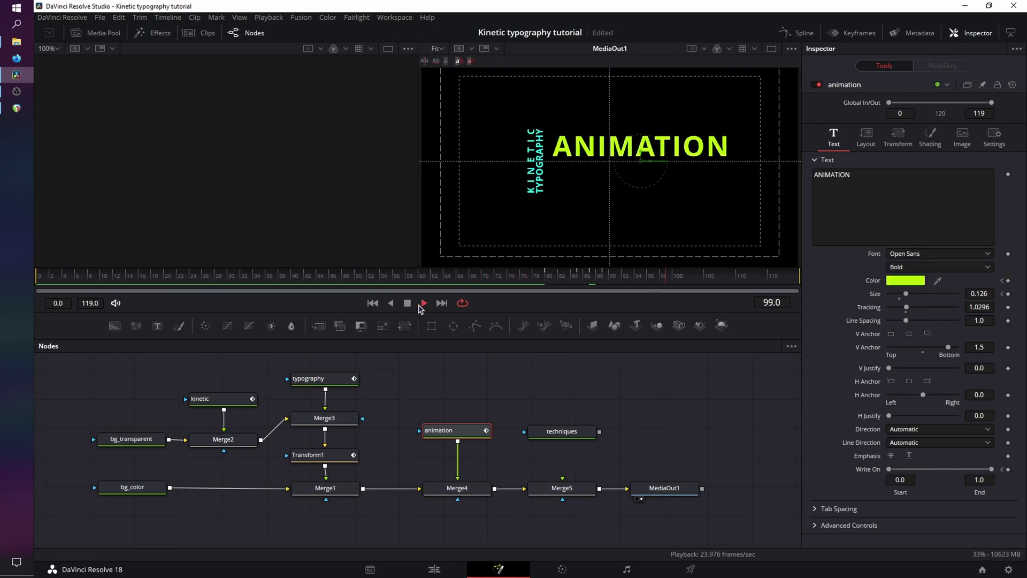
pyautogui.click(407, 302)
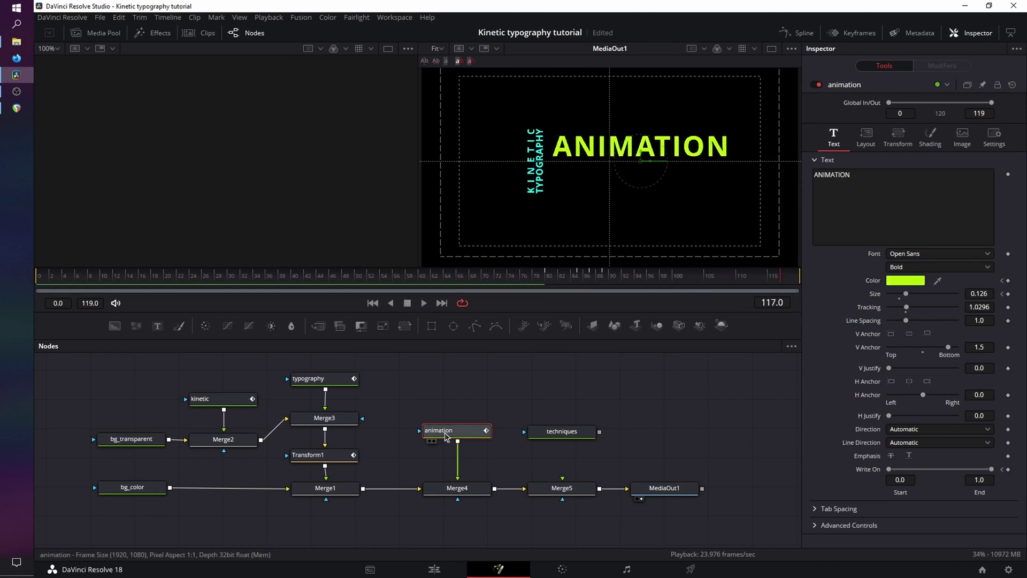
# Show only the animation node's curves in the Spline editor, hiding Transform1's, and smooth all their keyframes.
pyautogui.click(972, 32)
pyautogui.click(802, 33)
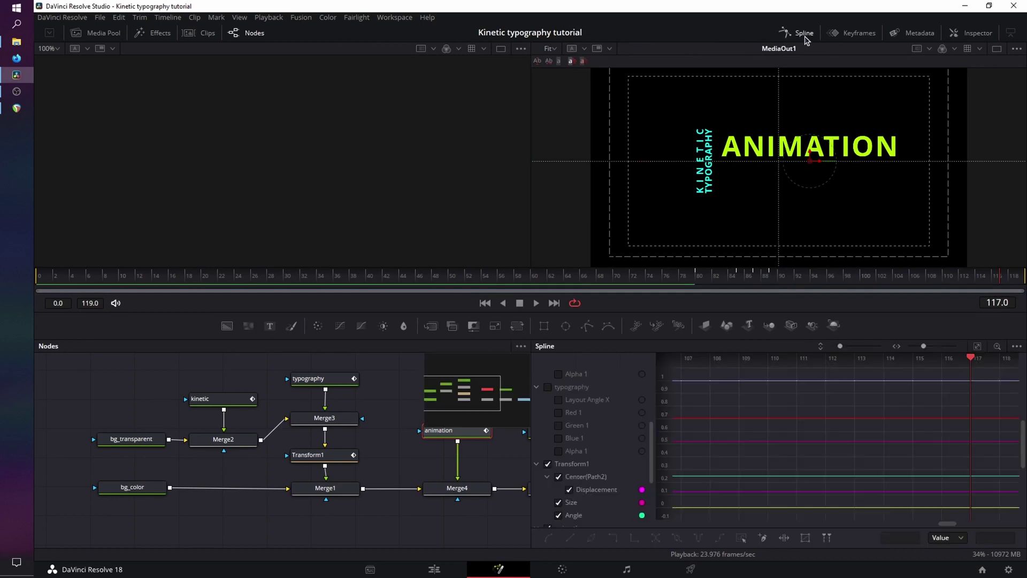
pyautogui.hotkey('ctrl', 'f')
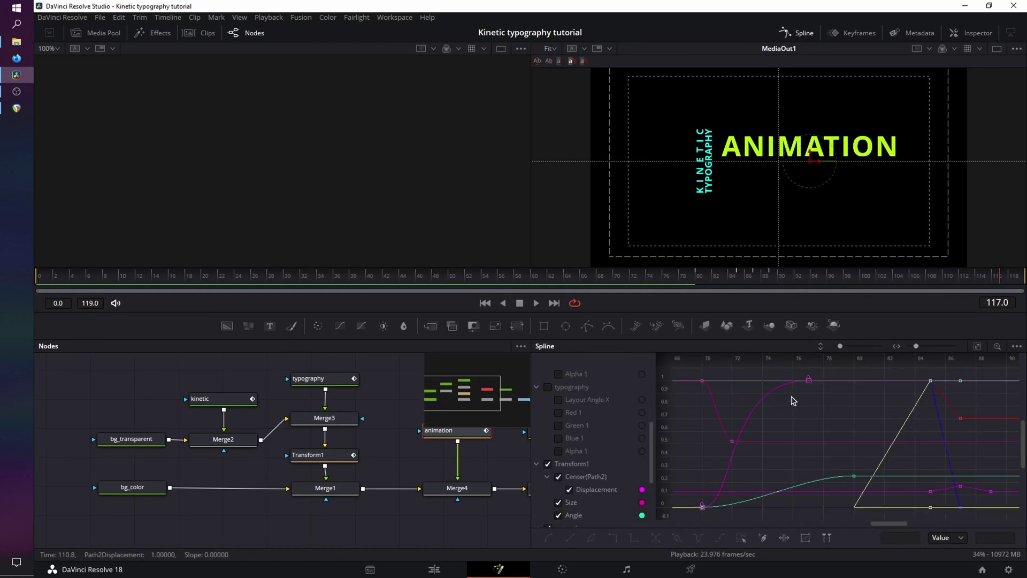
pyautogui.click(550, 464)
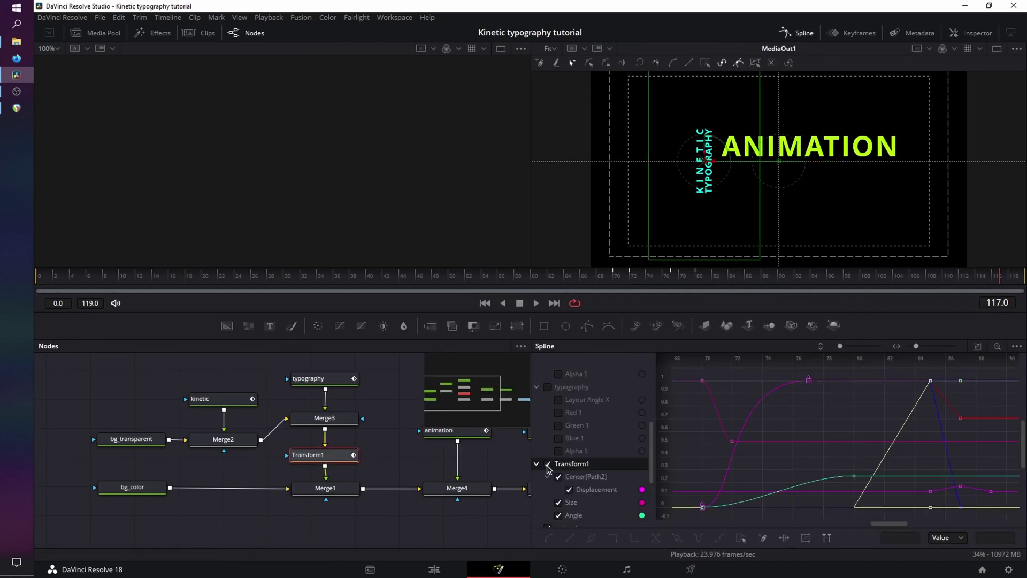
pyautogui.click(548, 464)
pyautogui.scroll(-3, 550, 468)
pyautogui.hotkey('ctrl', 'f')
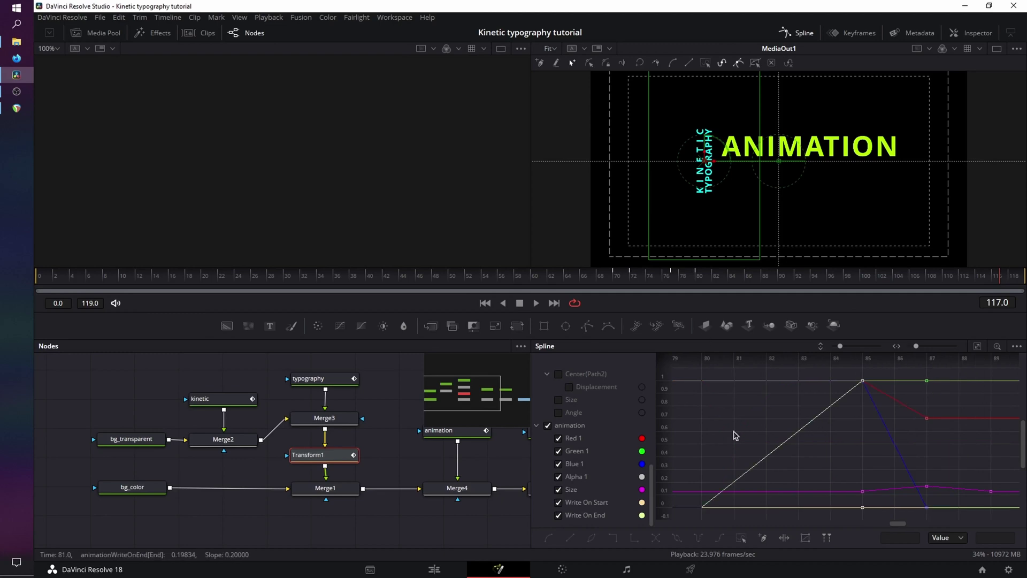
pyautogui.moveTo(685, 370); pyautogui.dragTo(1013, 525)
pyautogui.hotkey('shift', 's')
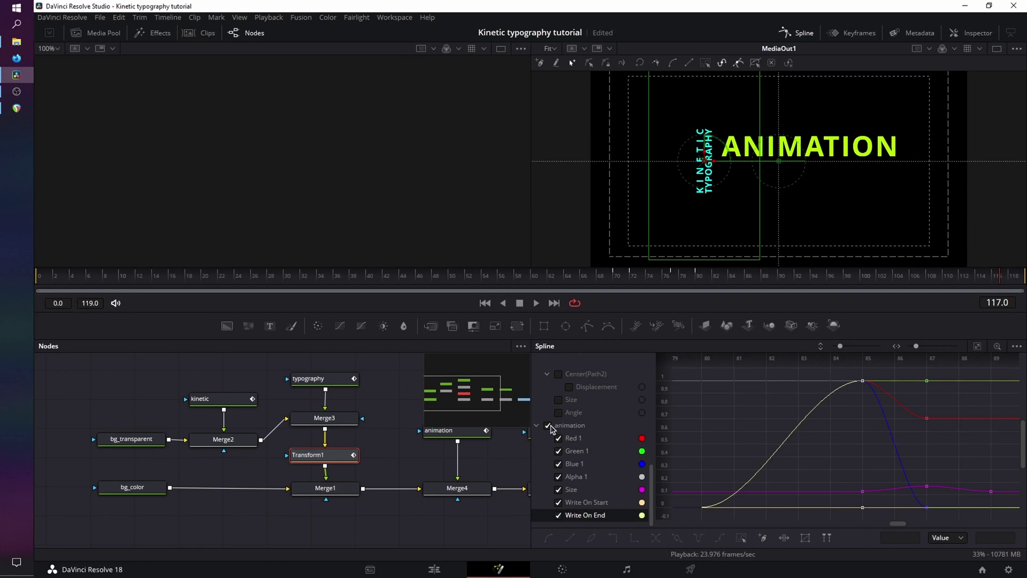
# Isolate the animation node's Size curve and move its peak keyframe to frame 86.
pyautogui.click(548, 425)
pyautogui.click(559, 490)
pyautogui.click(559, 490)
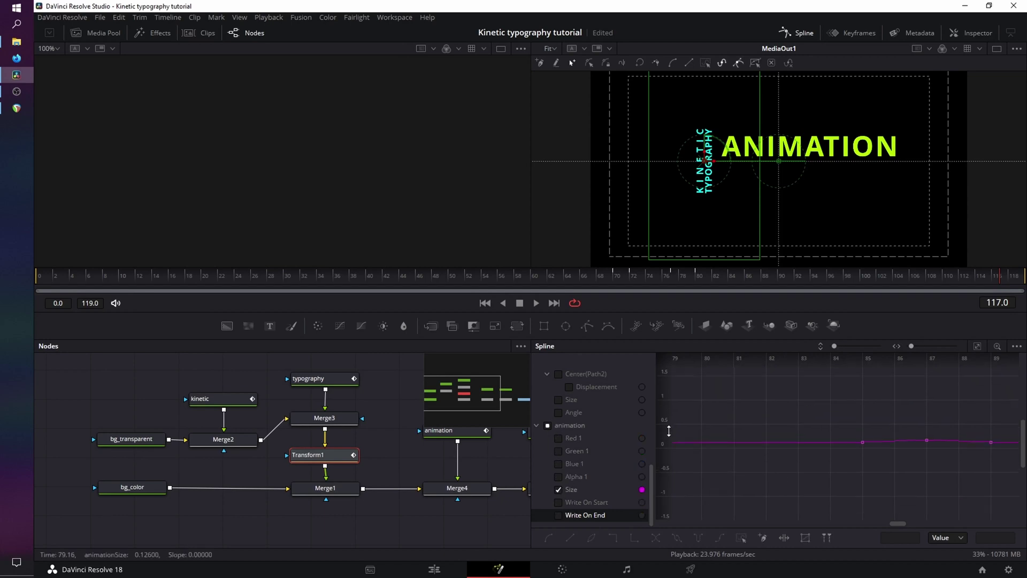
pyautogui.click(926, 421)
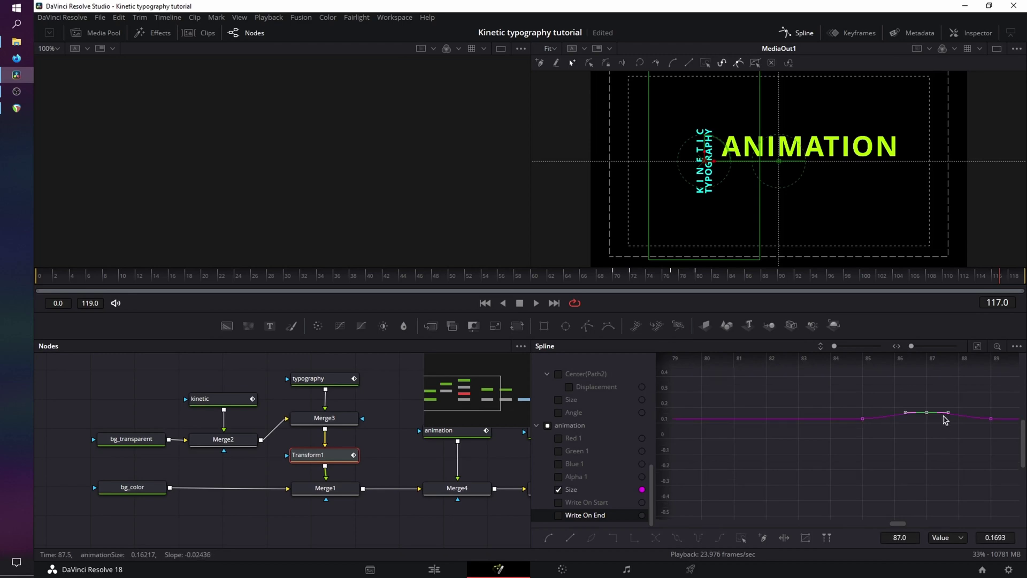
pyautogui.moveTo(922, 414); pyautogui.dragTo(924, 416)
pyautogui.moveTo(912, 414); pyautogui.dragTo(894, 413)
# Play the composition from the start to check the smoothed ANIMATION pop.
pyautogui.click(485, 303)
pyautogui.click(533, 304)
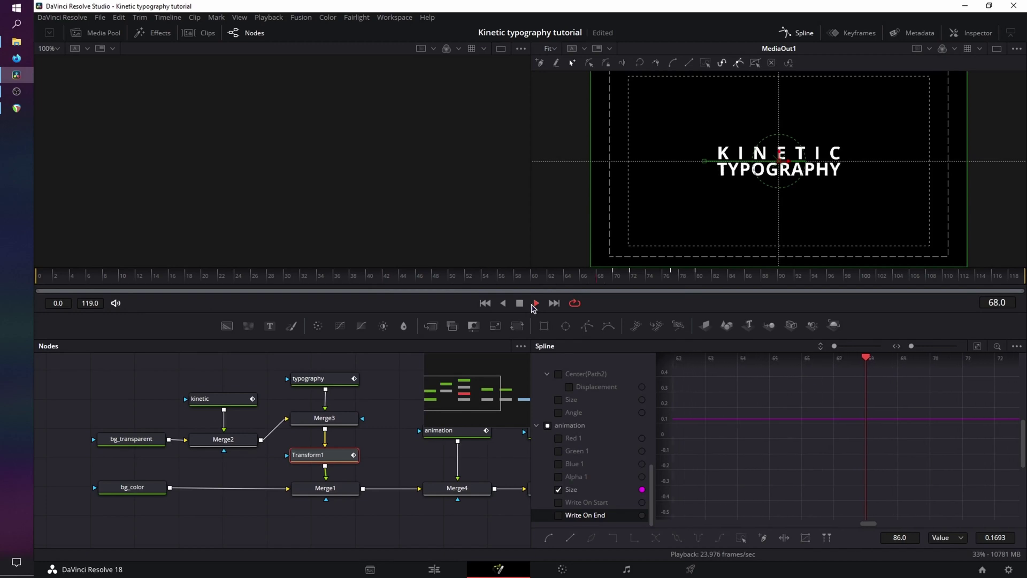
pyautogui.click(519, 303)
# Swap the Spline editor for the Inspector, go to frame 86 and connect the techniques node to Merge5.
pyautogui.click(797, 32)
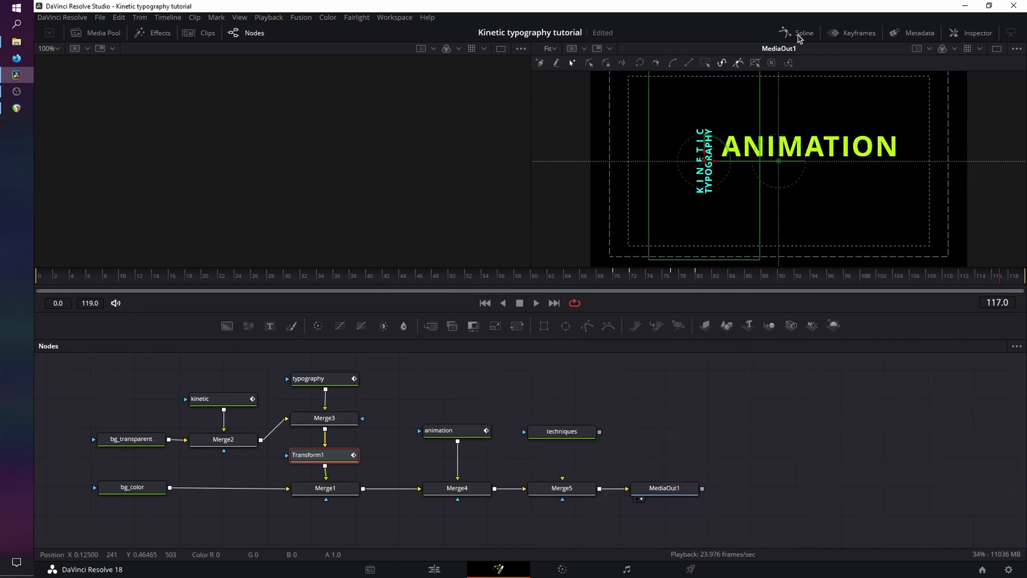
pyautogui.click(969, 35)
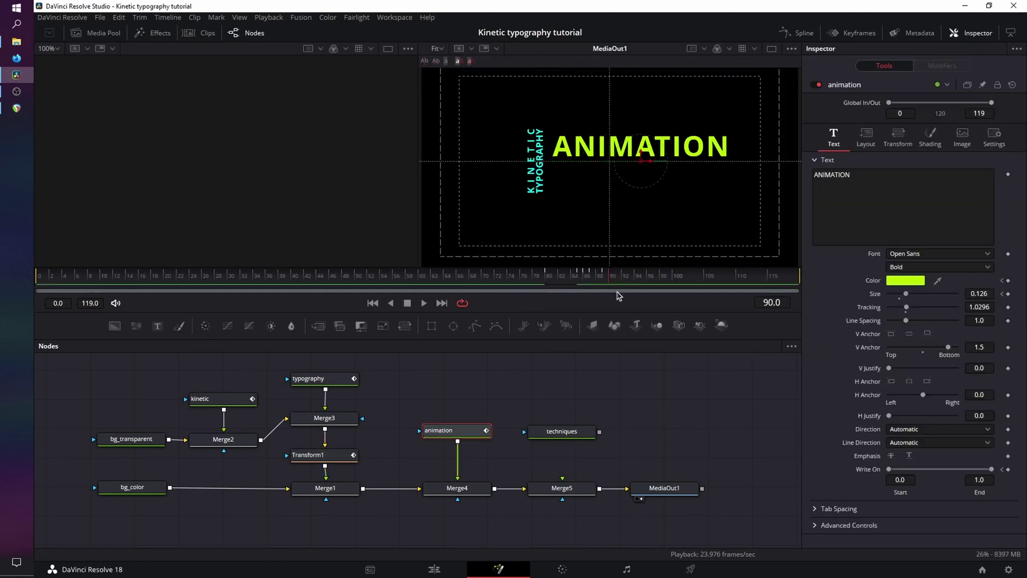
pyautogui.moveTo(611, 282); pyautogui.dragTo(589, 284)
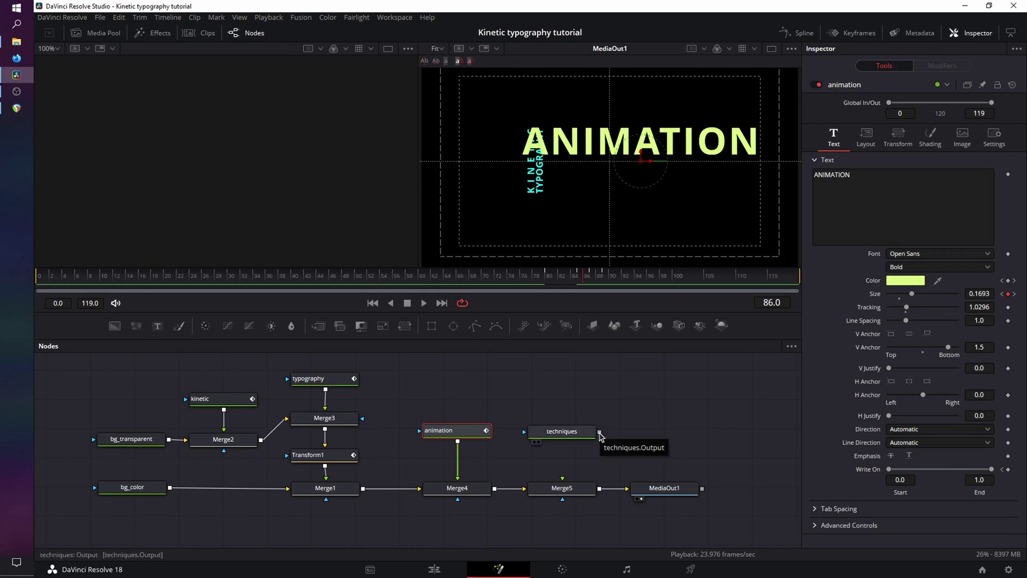
pyautogui.moveTo(599, 431); pyautogui.dragTo(581, 492)
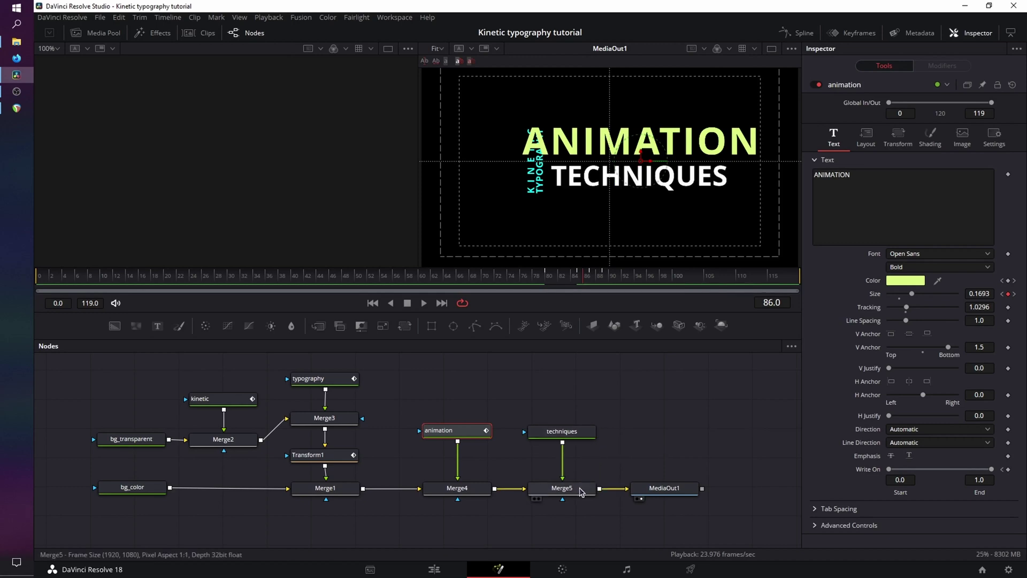
# Add a Follower modifier to the TECHNIQUES text of the techniques node.
pyautogui.click(558, 433)
pyautogui.rightClick(886, 189)
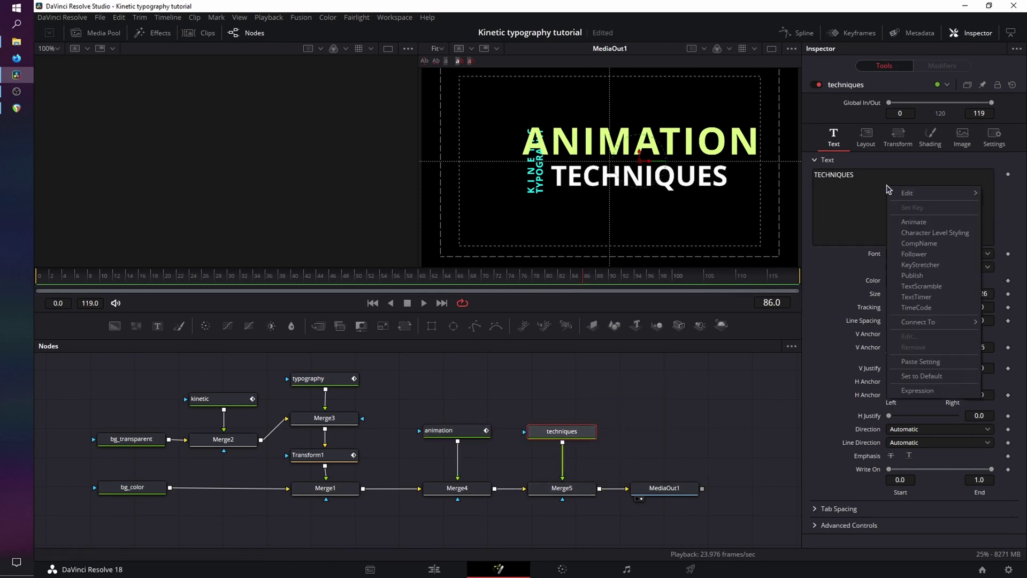
pyautogui.click(924, 258)
# Go to frame 90 and set the Follower's order to Left to Right with a delay of 1.5 between each character.
pyautogui.moveTo(594, 280); pyautogui.dragTo(612, 282)
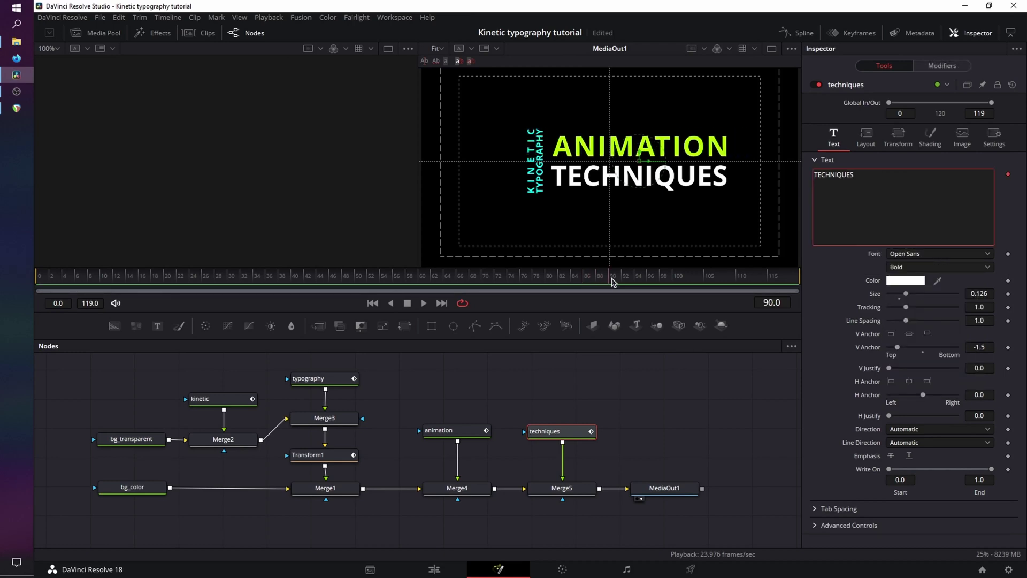
pyautogui.click(954, 66)
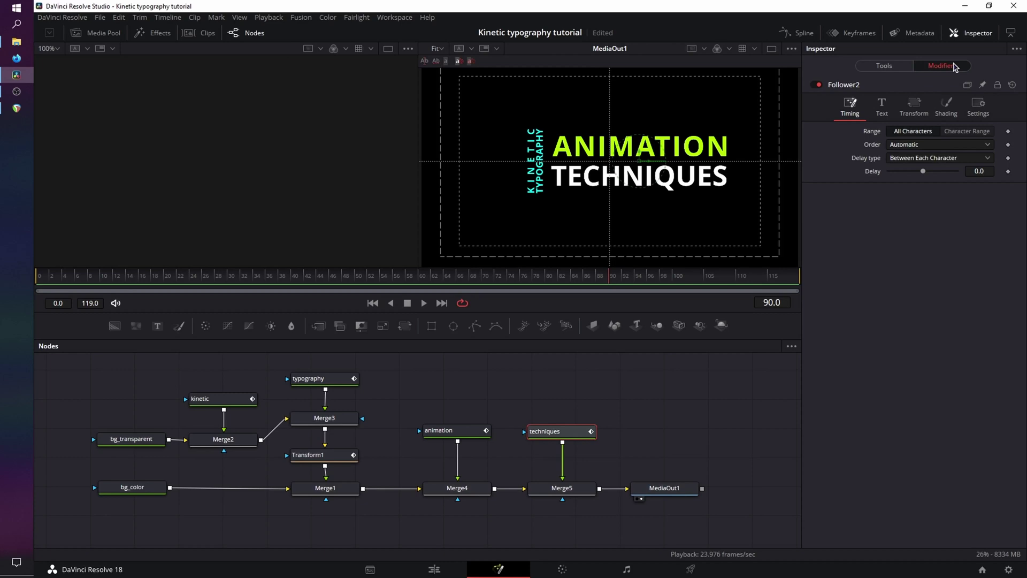
pyautogui.click(918, 146)
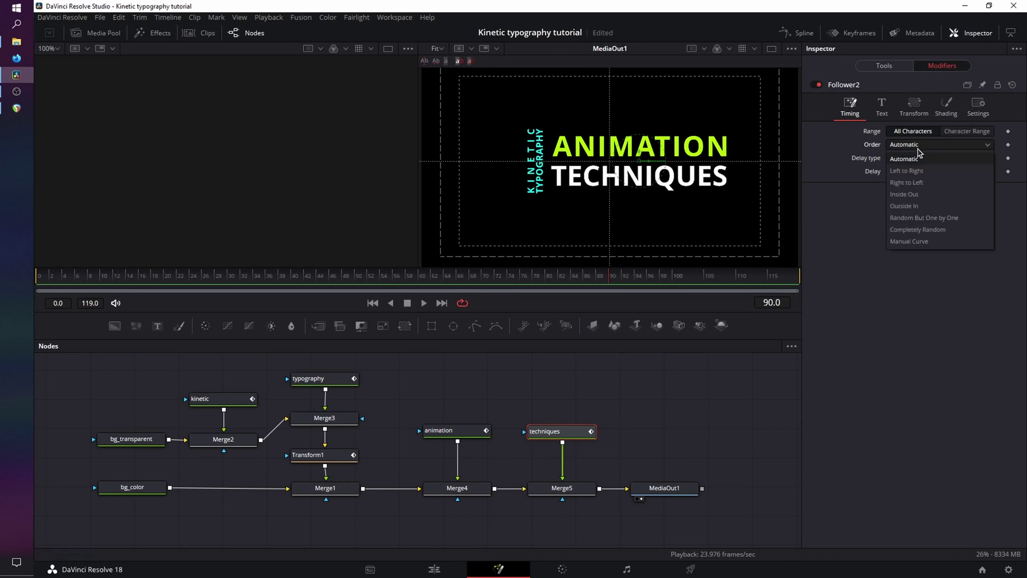
pyautogui.click(916, 172)
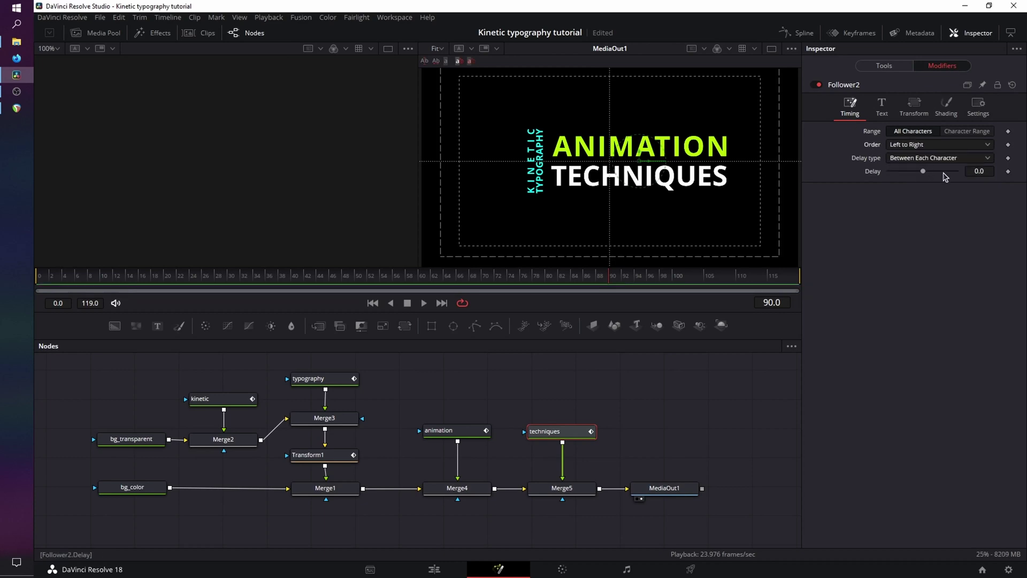
pyautogui.click(979, 171)
pyautogui.write('1.5')
pyautogui.press('Return')
# Expand the Follower's shading position settings and keyframe its Offset at frame 90.
pyautogui.click(946, 107)
pyautogui.click(814, 203)
pyautogui.click(813, 218)
pyautogui.click(815, 235)
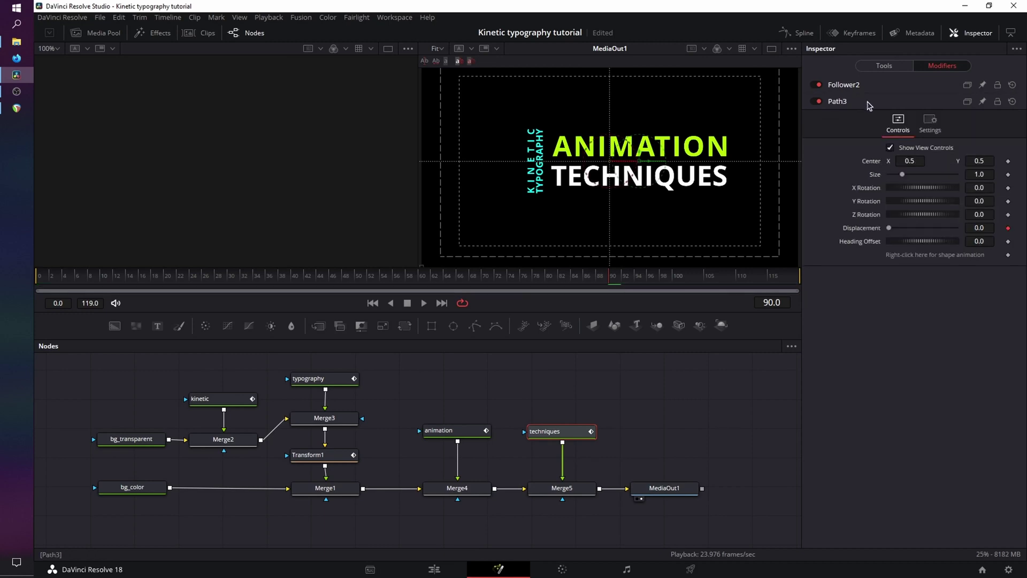
pyautogui.click(868, 101)
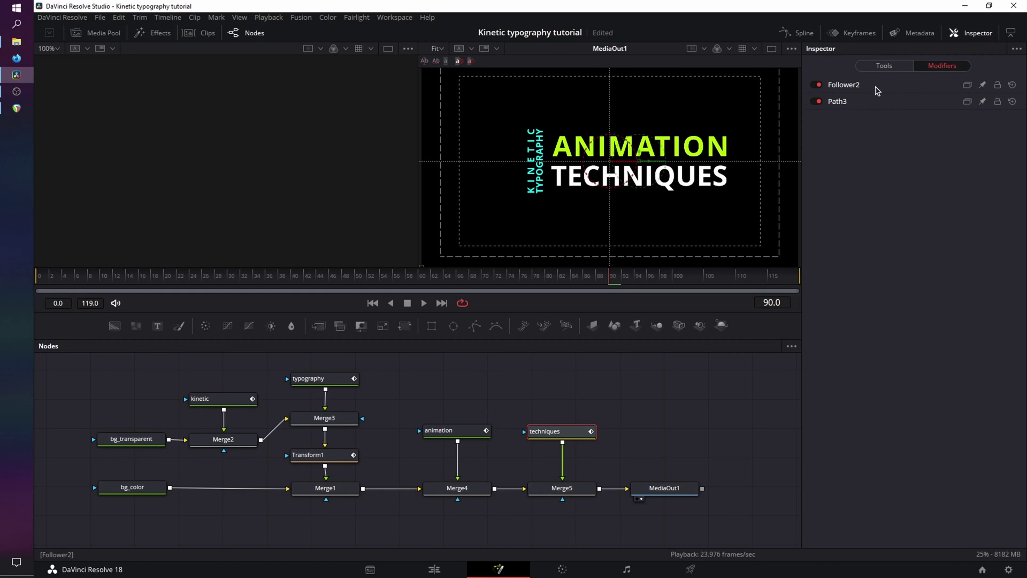
pyautogui.click(875, 85)
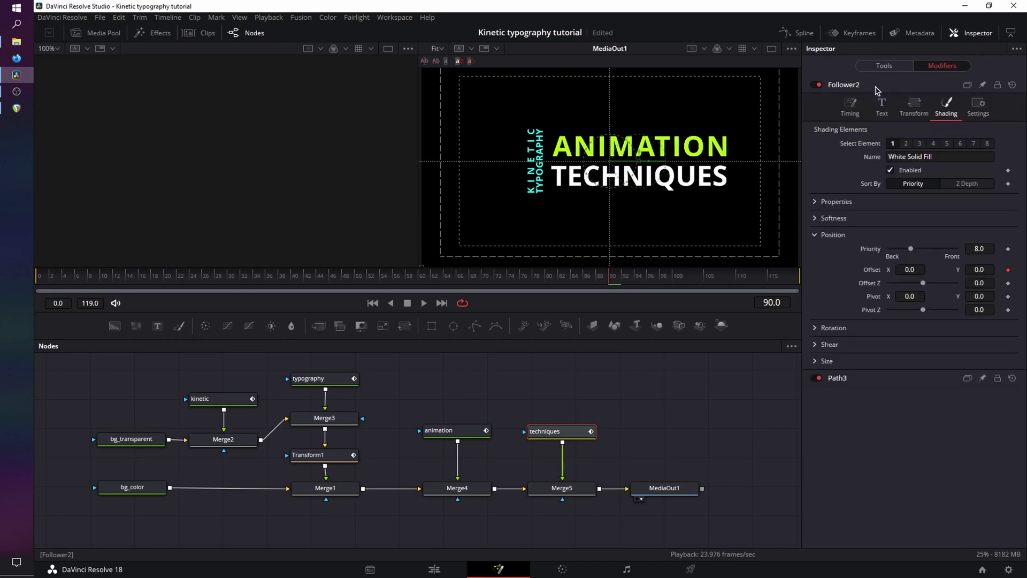
# At frame 85, set the Follower's Offset Y to 0.745 and play the composition from the start.
pyautogui.moveTo(609, 281); pyautogui.dragTo(583, 282)
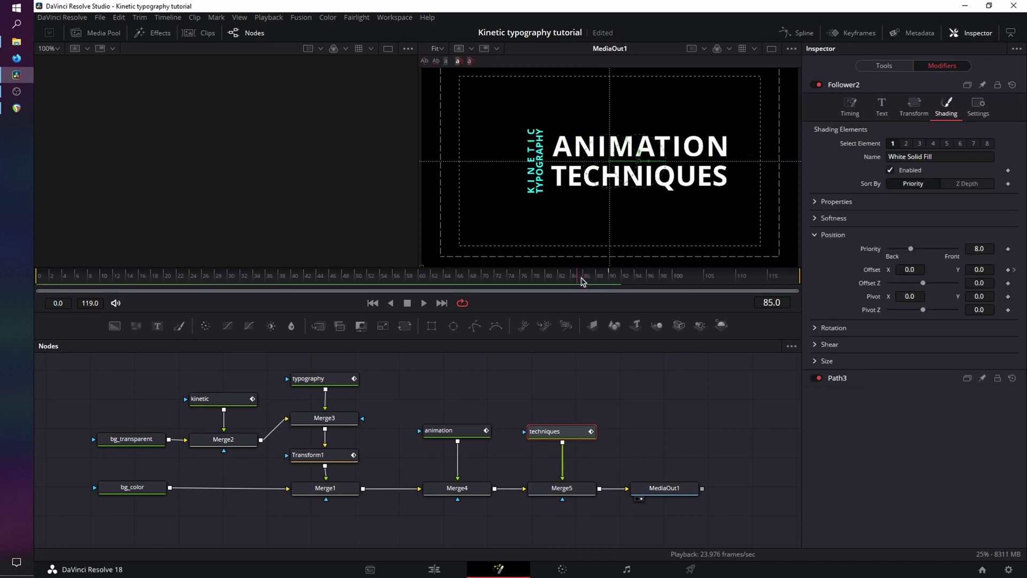
pyautogui.moveTo(973, 269); pyautogui.dragTo(990, 269)
pyautogui.click(372, 303)
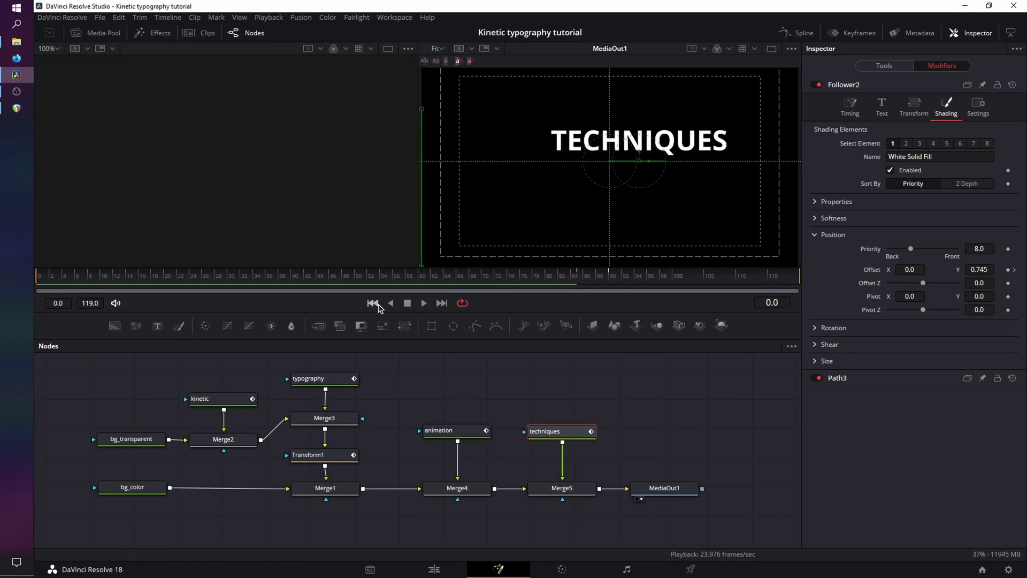
pyautogui.click(423, 303)
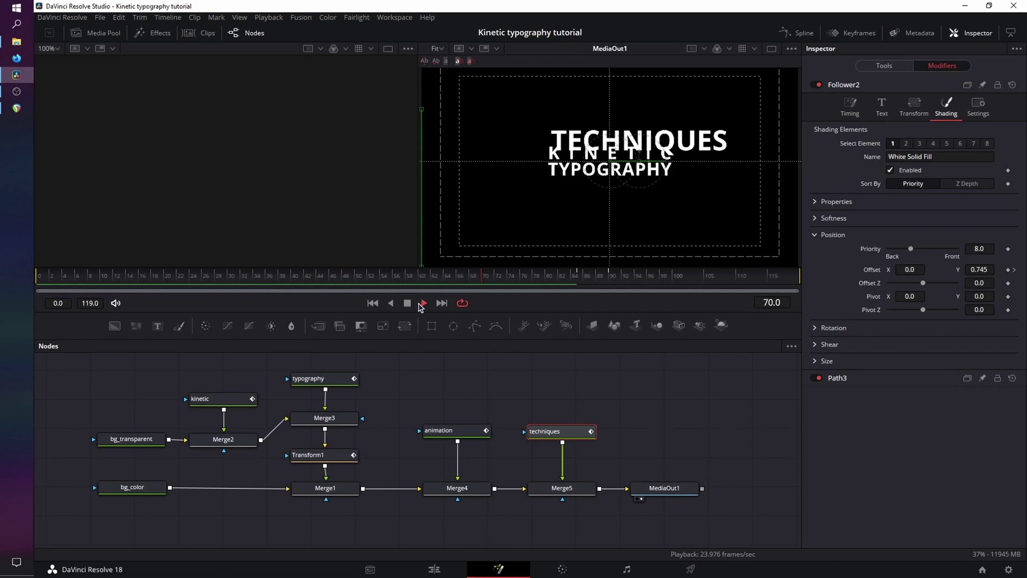
pyautogui.click(407, 303)
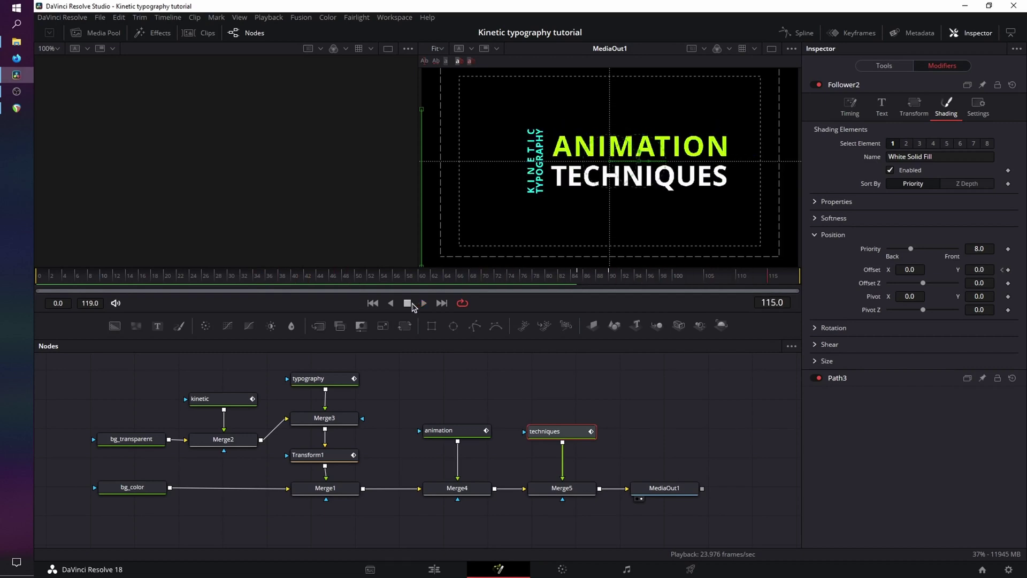
# Add a holding Offset keyframe at frame 91 and set the Offset Y to -1.491 at frame 96.
pyautogui.click(611, 277)
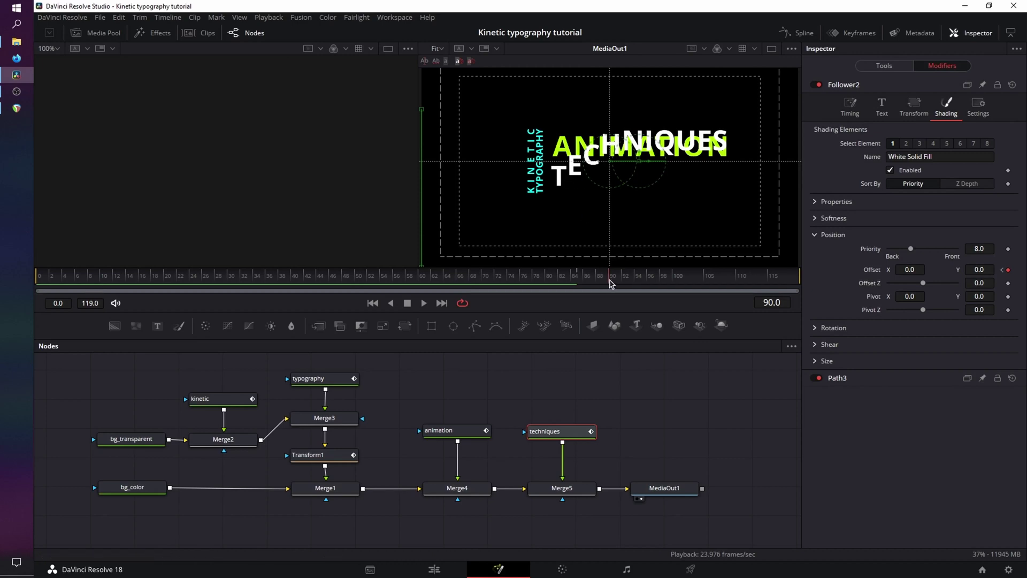
pyautogui.press('Right')
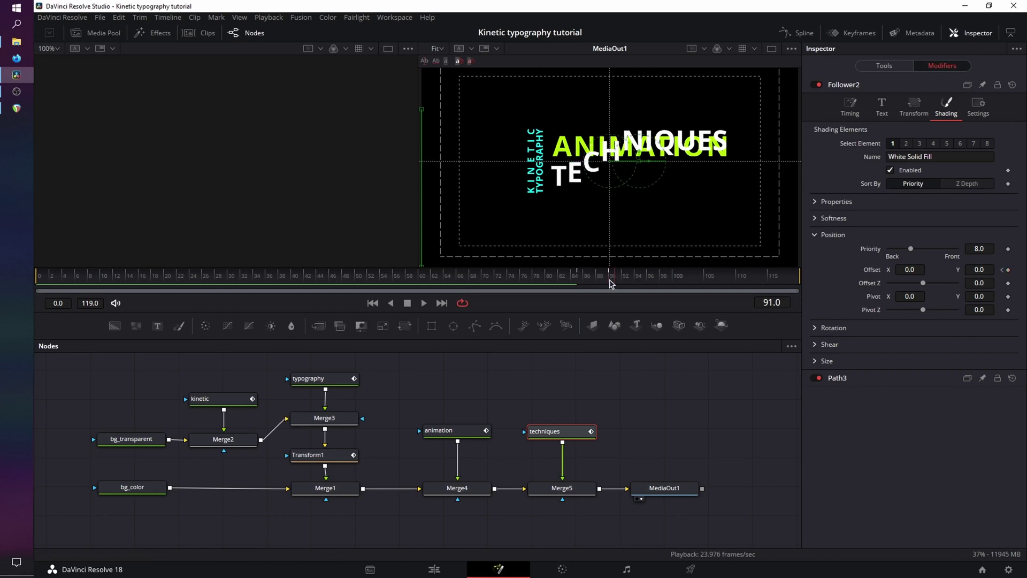
pyautogui.click(1008, 271)
pyautogui.moveTo(614, 279); pyautogui.dragTo(651, 279)
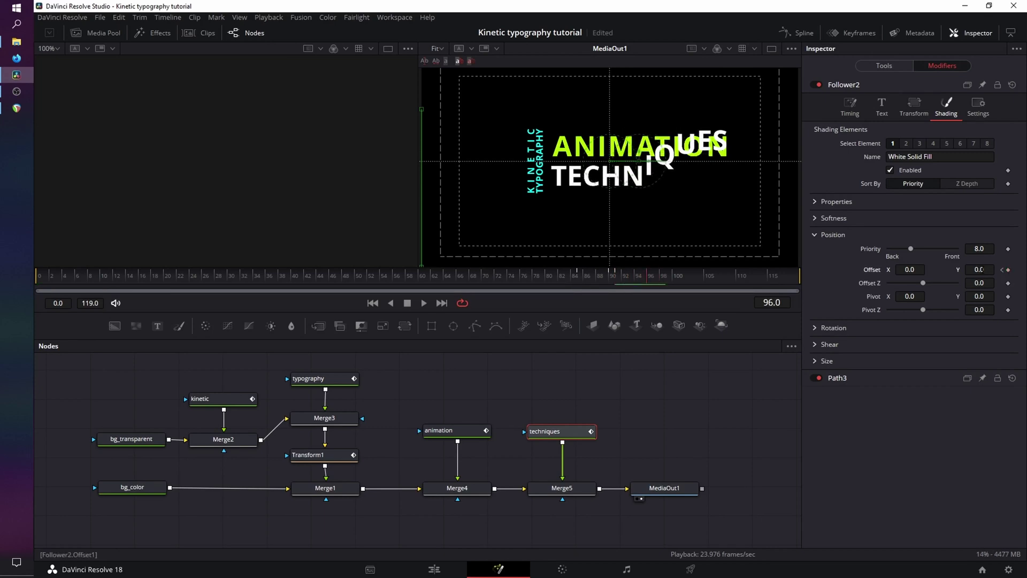
pyautogui.moveTo(983, 269); pyautogui.dragTo(557, 268)
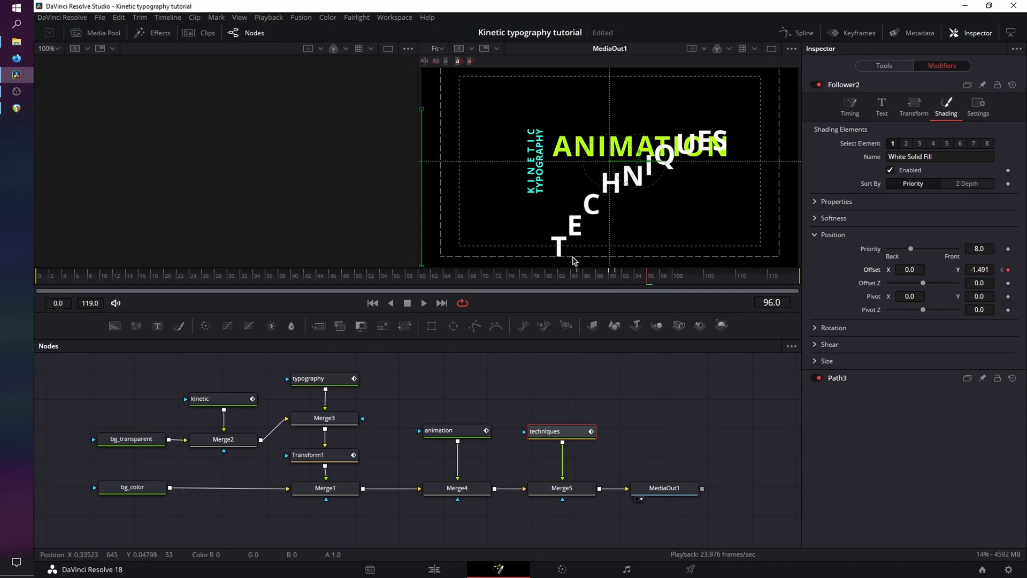
# Play the composition briefly and add a holding Offset keyframe at frame 97.
pyautogui.click(373, 304)
pyautogui.click(424, 303)
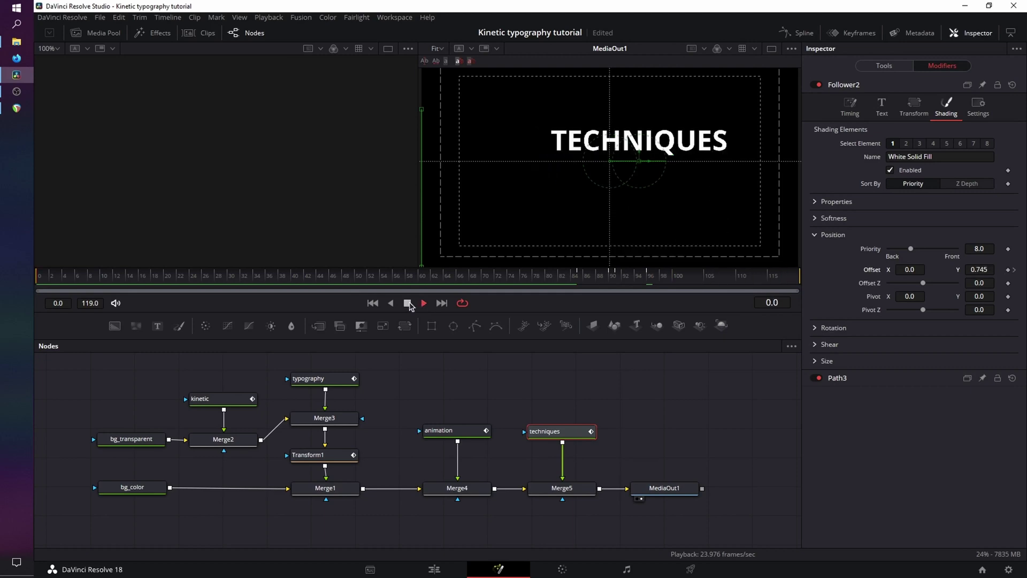
pyautogui.click(651, 290)
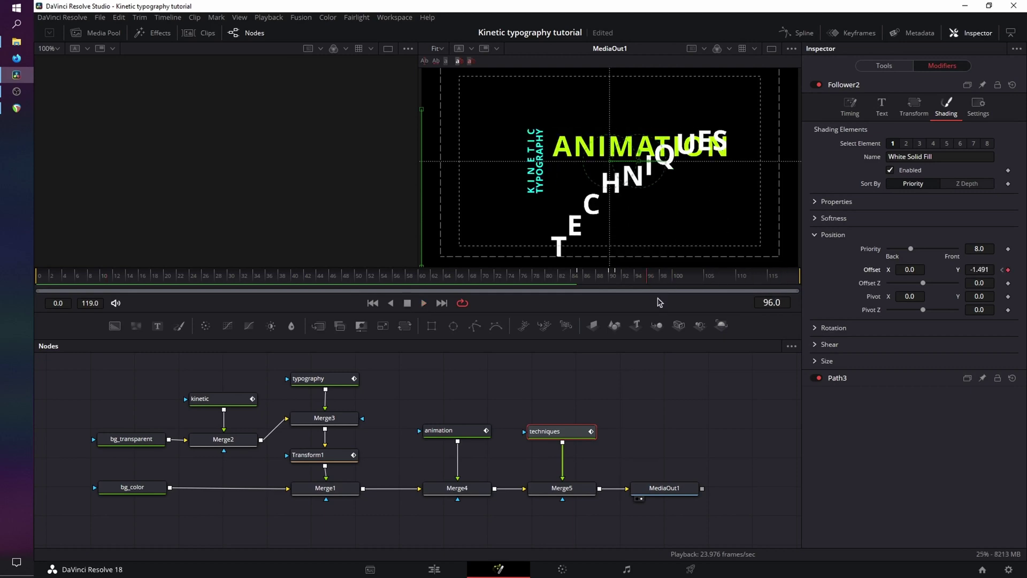
pyautogui.press('Right')
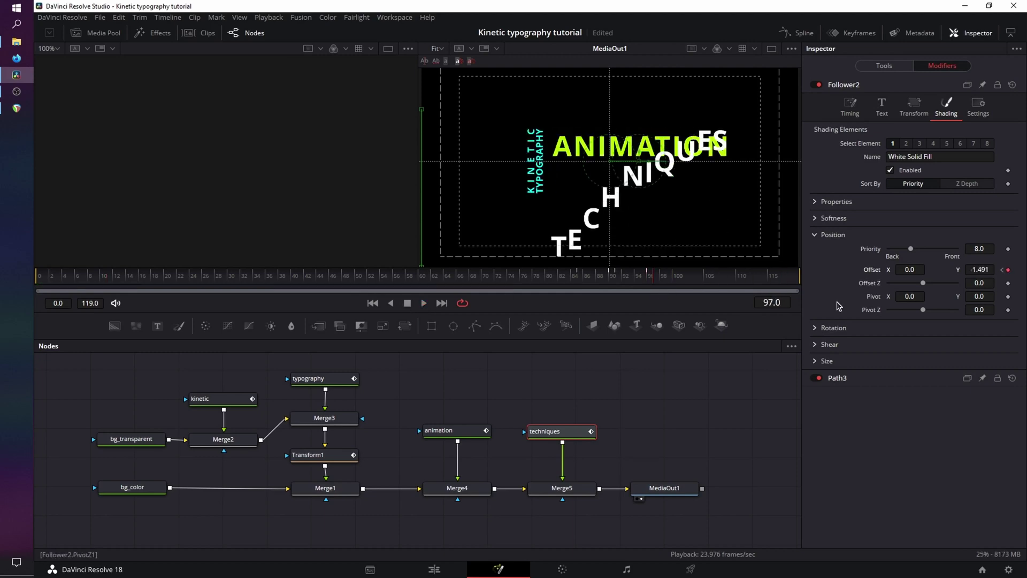
# Set the Follower's Offset Y to 0 at frame 100 and play the composition from the start.
pyautogui.click(665, 283)
pyautogui.press('Right')
pyautogui.click(677, 284)
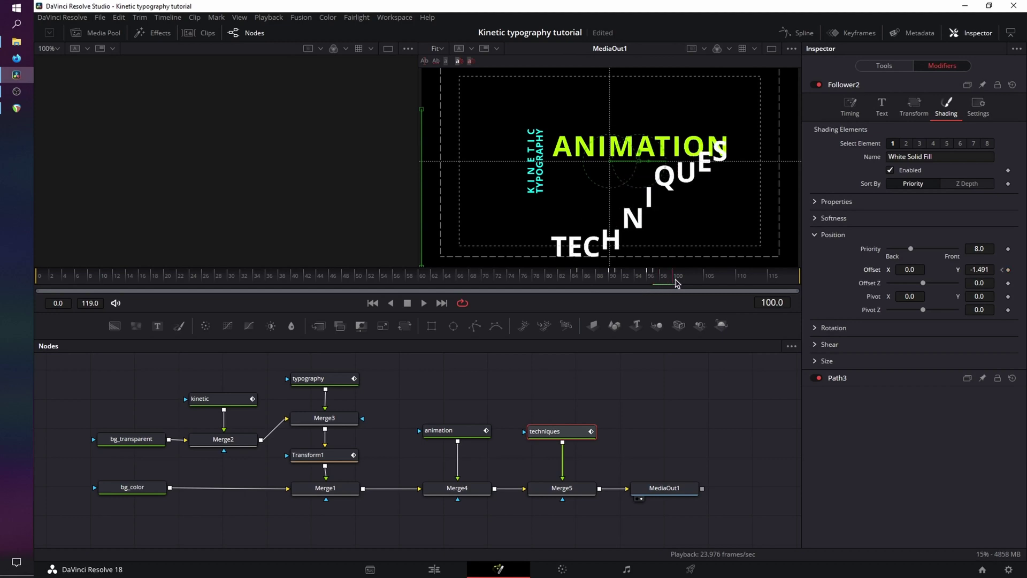
pyautogui.click(979, 269)
pyautogui.write('0')
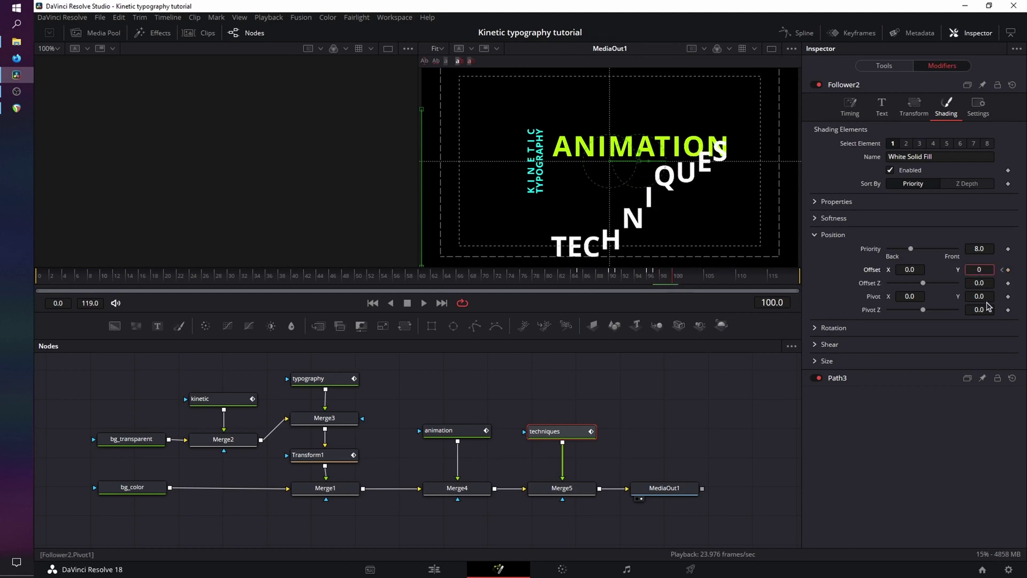
pyautogui.press('Tab')
pyautogui.click(373, 303)
pyautogui.click(422, 303)
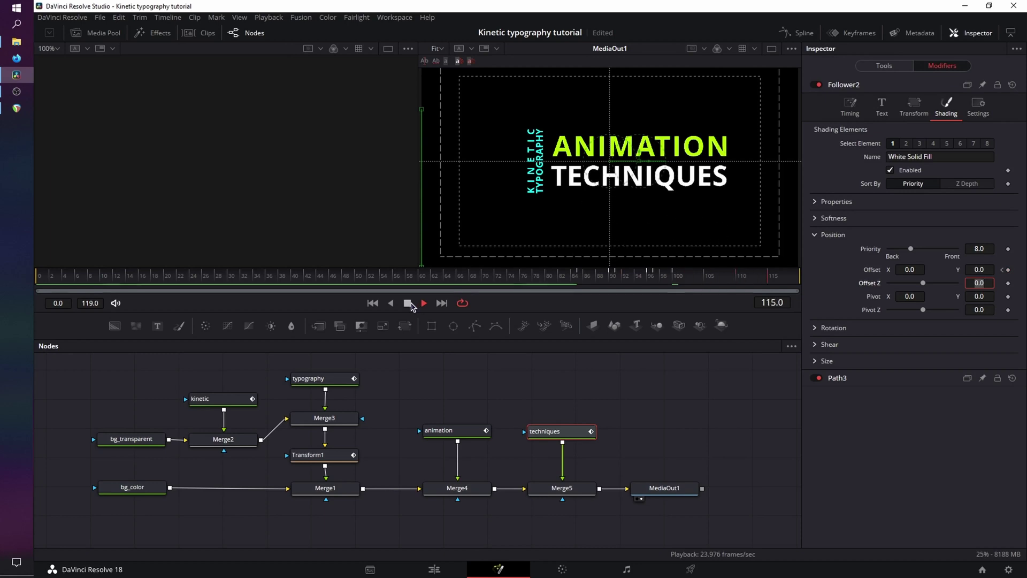
pyautogui.click(409, 303)
# Swap the Inspector for the Spline editor, display the techniques node's displacement curve and smooth all its keyframes.
pyautogui.click(973, 35)
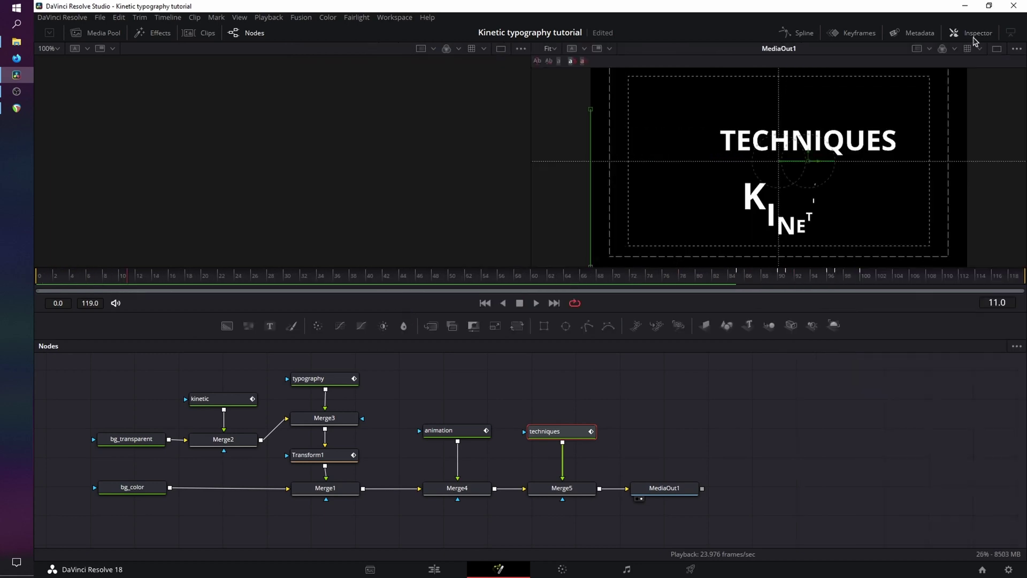
pyautogui.click(806, 36)
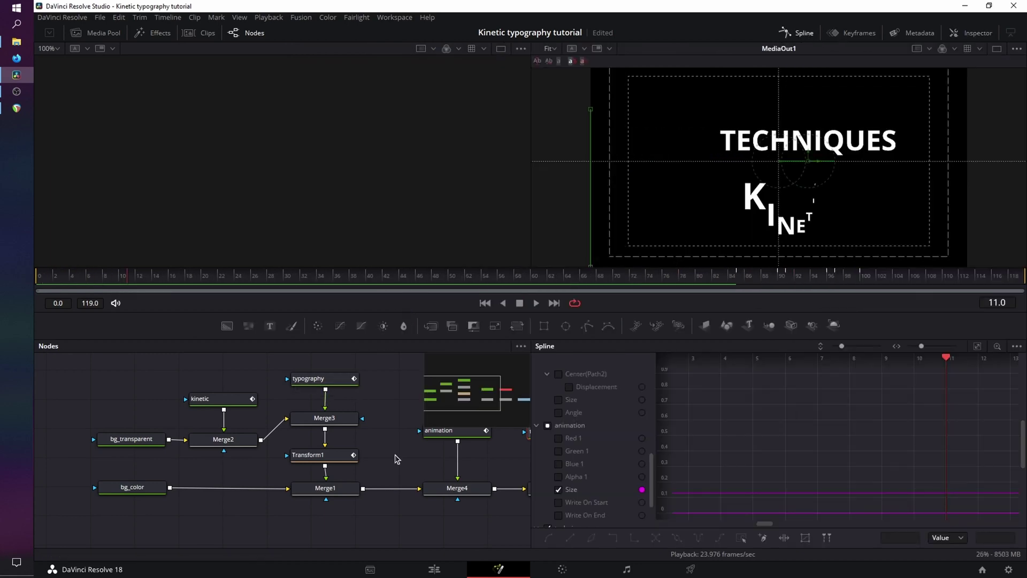
pyautogui.moveTo(409, 455); pyautogui.dragTo(183, 460)
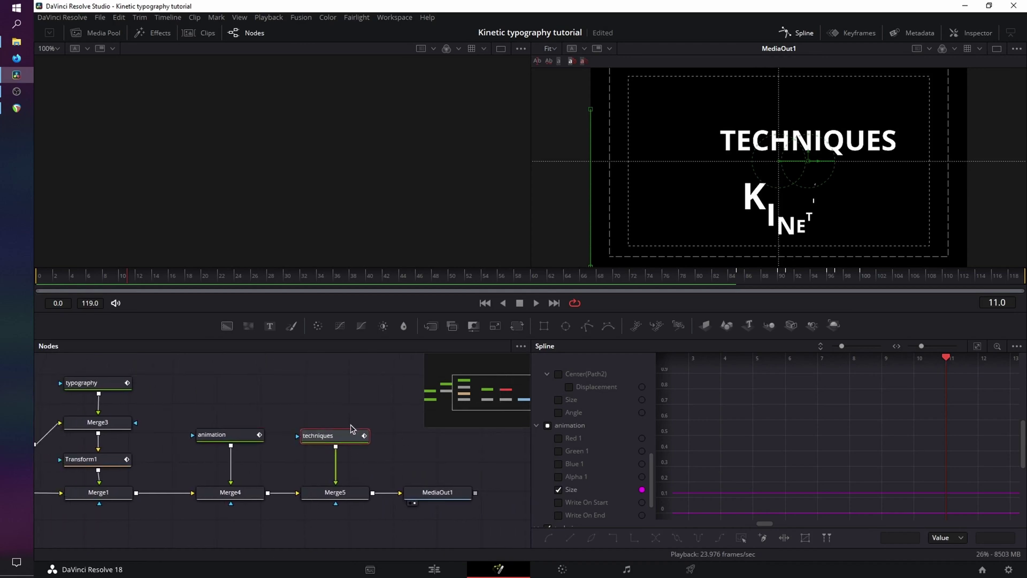
pyautogui.scroll(-1, 550, 418)
pyautogui.scroll(-3, 548, 417)
pyautogui.hotkey('ctrl', 'f')
pyautogui.moveTo(688, 486); pyautogui.dragTo(756, 509)
pyautogui.press('s')
# Delete the displacement keyframes at frames 90, 91 and 96 from the techniques curve.
pyautogui.moveTo(924, 280); pyautogui.dragTo(795, 282)
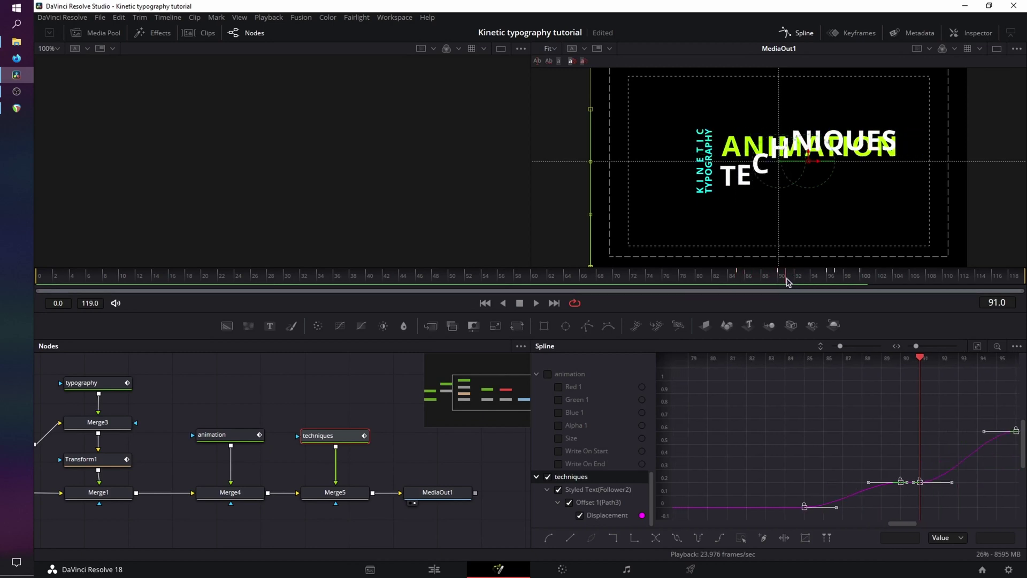
pyautogui.moveTo(858, 452); pyautogui.dragTo(931, 500)
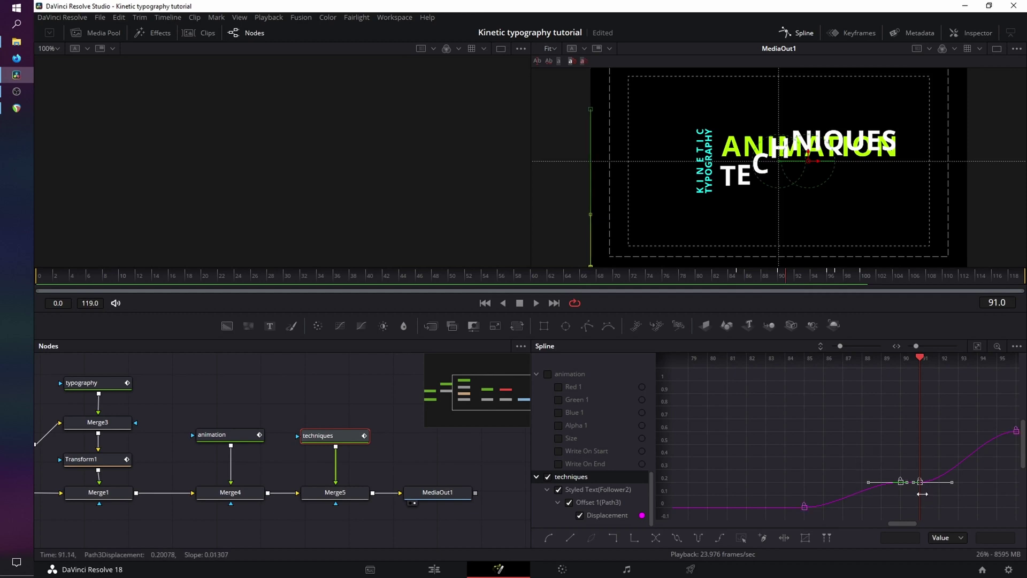
pyautogui.moveTo(770, 280); pyautogui.dragTo(881, 279)
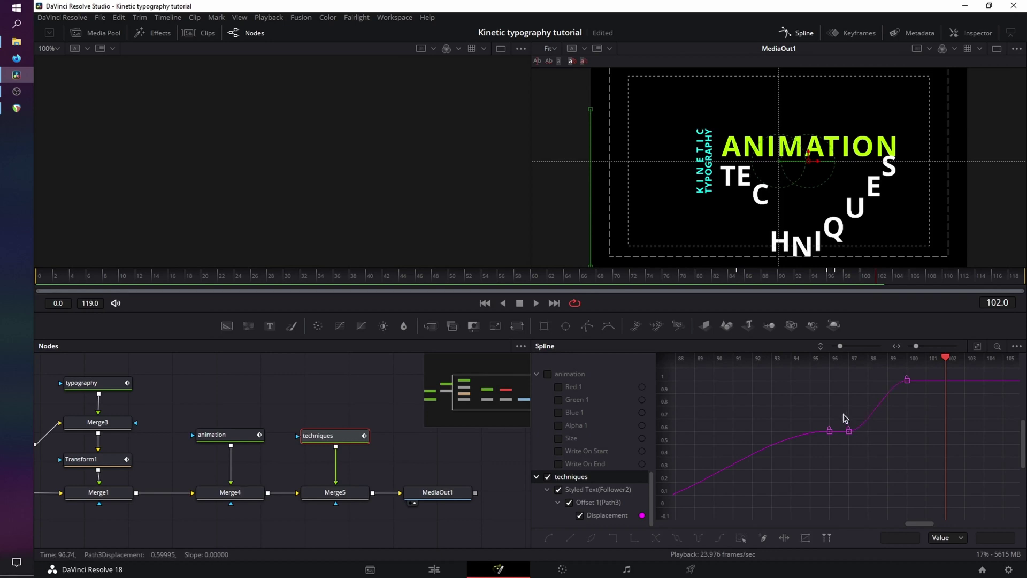
pyautogui.moveTo(807, 408); pyautogui.dragTo(934, 393)
pyautogui.press('Delete')
# Shift the last two displacement keyframes to frames 95 and 98 and tilt the frame 95 keyframe's outgoing handle upward.
pyautogui.moveTo(911, 474); pyautogui.dragTo(1008, 375)
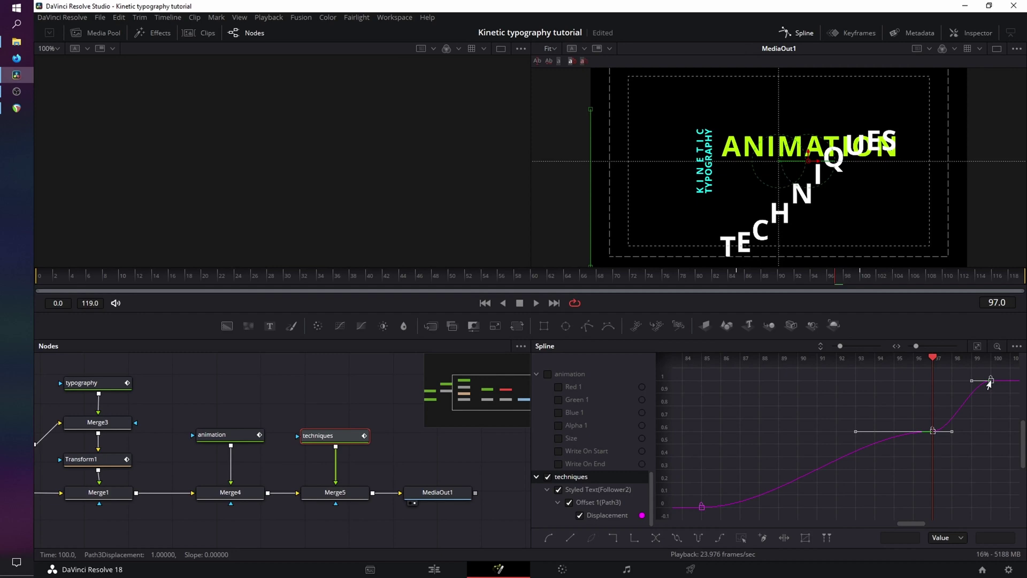
pyautogui.moveTo(989, 384); pyautogui.dragTo(955, 382)
pyautogui.moveTo(866, 400)
pyautogui.mouseDown()
pyautogui.moveTo(927, 459)
pyautogui.moveTo(916, 444)
pyautogui.mouseUp()
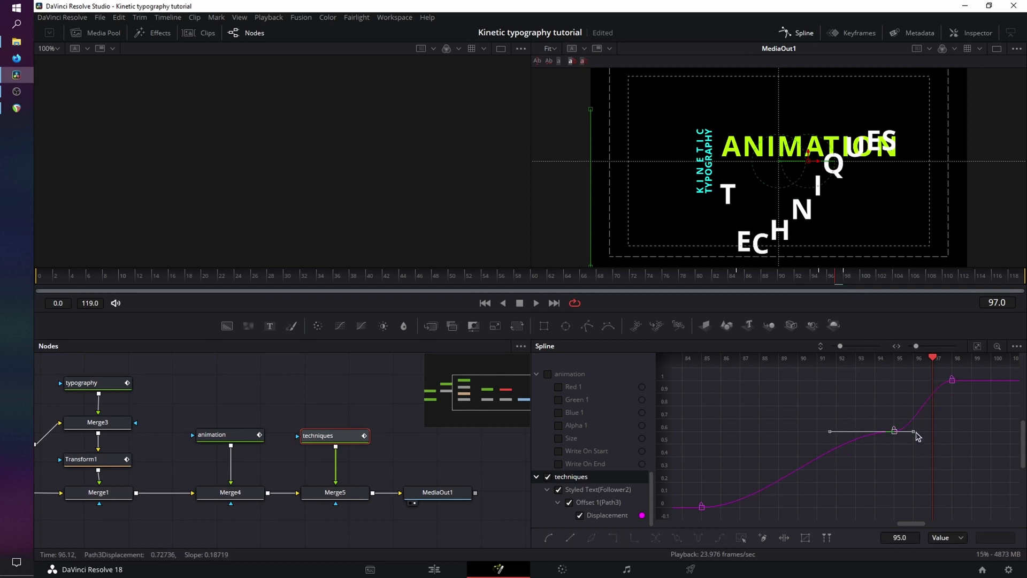
pyautogui.moveTo(913, 436); pyautogui.dragTo(911, 427)
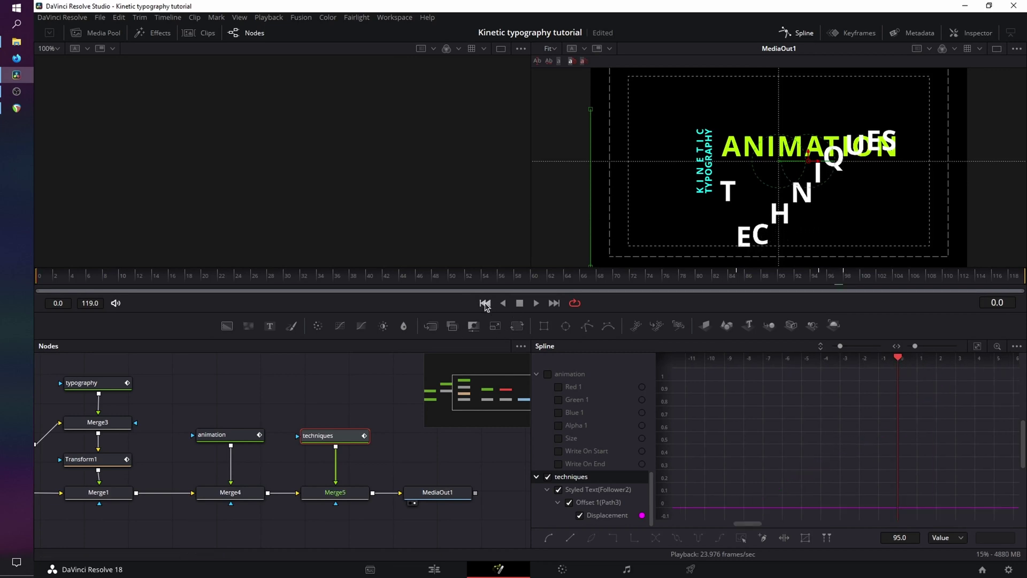
# Play the composition from the start to check the retimed TECHNIQUES letters.
pyautogui.click(485, 303)
pyautogui.click(535, 303)
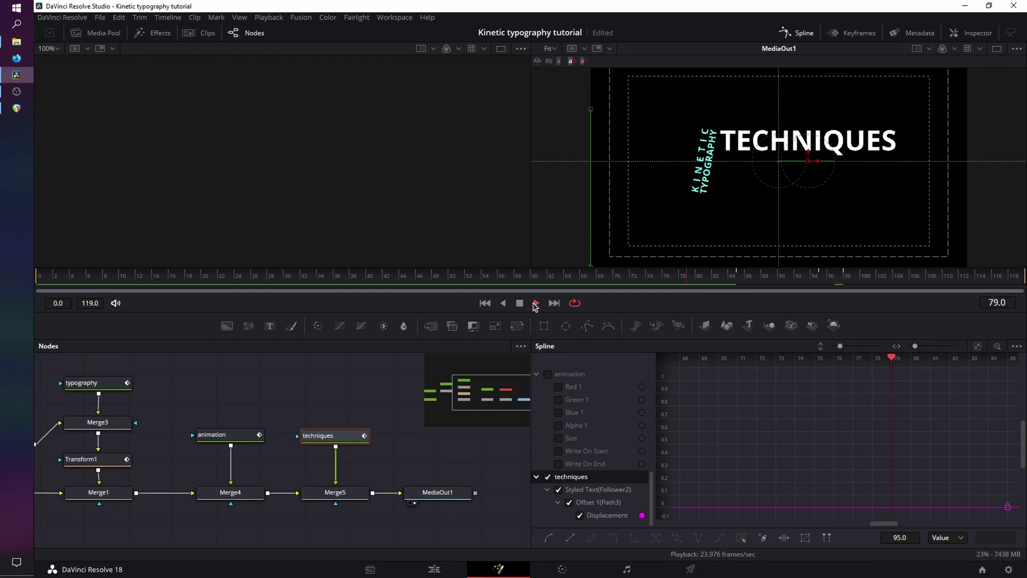
pyautogui.click(518, 302)
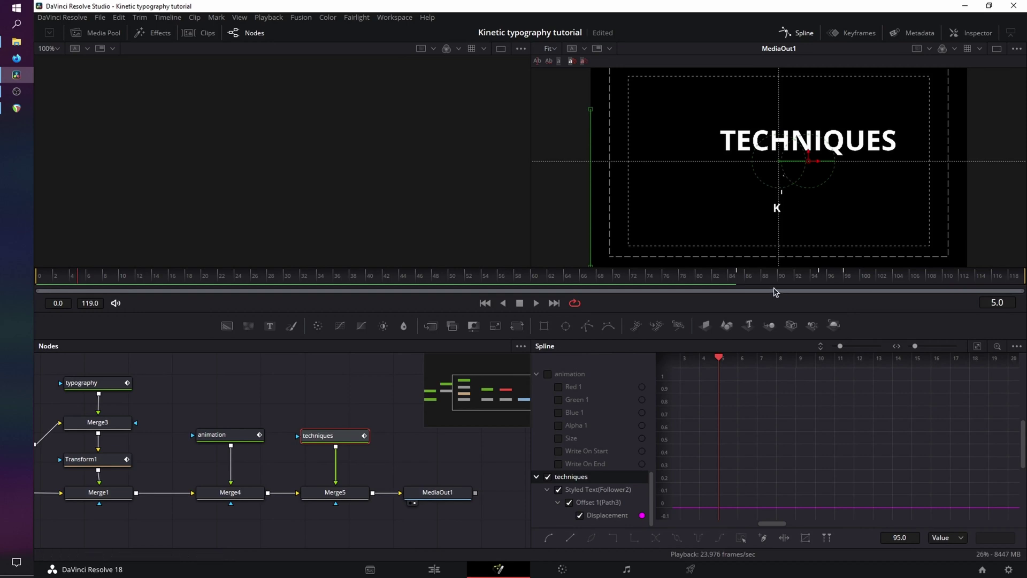
# Refine both curve handles of the frame 95 displacement keyframe into a gentle slope and replay the composition.
pyautogui.click(822, 279)
pyautogui.moveTo(928, 424); pyautogui.dragTo(927, 432)
pyautogui.moveTo(847, 443); pyautogui.dragTo(878, 438)
pyautogui.moveTo(931, 362); pyautogui.dragTo(757, 358)
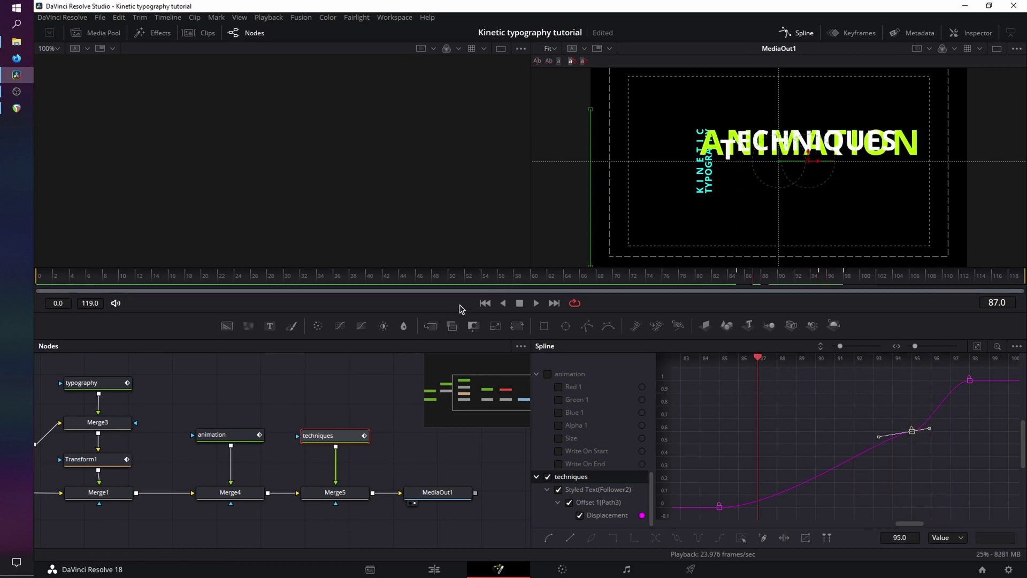
pyautogui.click(484, 304)
pyautogui.click(535, 303)
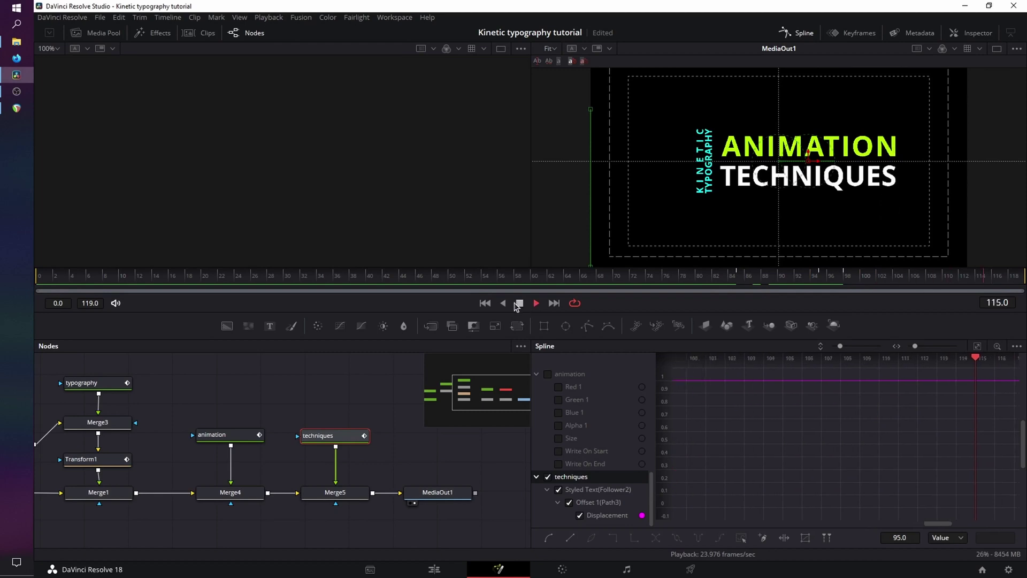
# Move the last displacement keyframe to frame 100 and play the composition.
pyautogui.moveTo(832, 280); pyautogui.dragTo(848, 275)
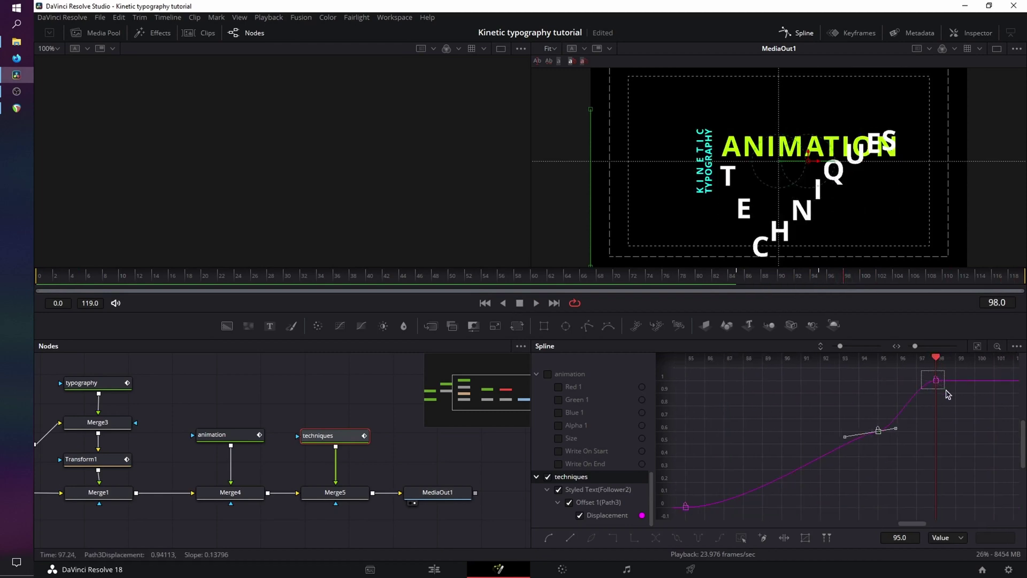
pyautogui.moveTo(948, 396); pyautogui.dragTo(973, 385)
pyautogui.click(536, 303)
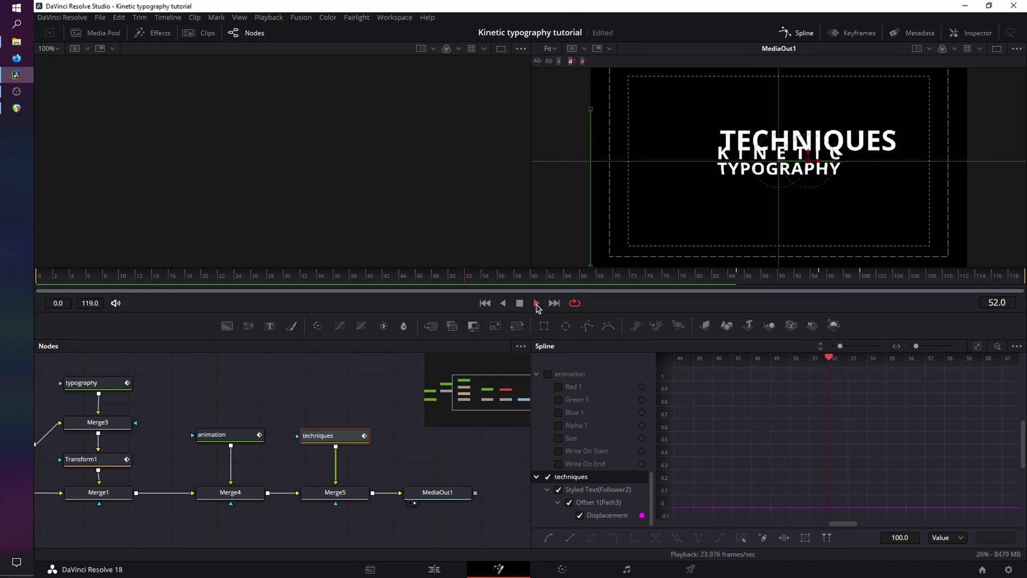
pyautogui.click(536, 303)
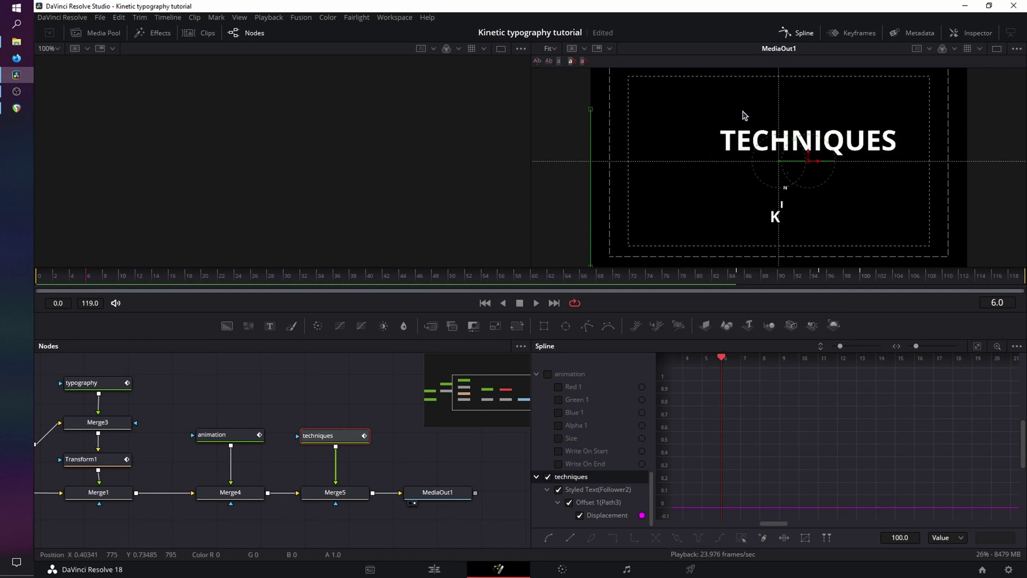
# Swap the Spline editor for the Inspector and go to frame 86.
pyautogui.click(796, 32)
pyautogui.click(969, 35)
pyautogui.moveTo(350, 398); pyautogui.dragTo(505, 406)
pyautogui.click(574, 282)
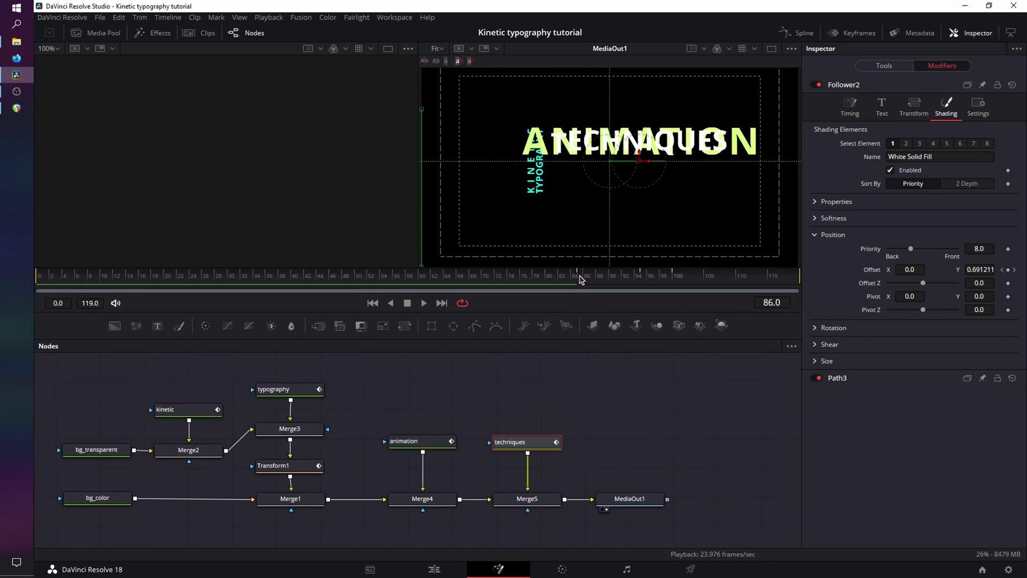
pyautogui.moveTo(586, 280)
pyautogui.mouseDown()
pyautogui.moveTo(603, 282)
pyautogui.moveTo(589, 283)
pyautogui.mouseUp()
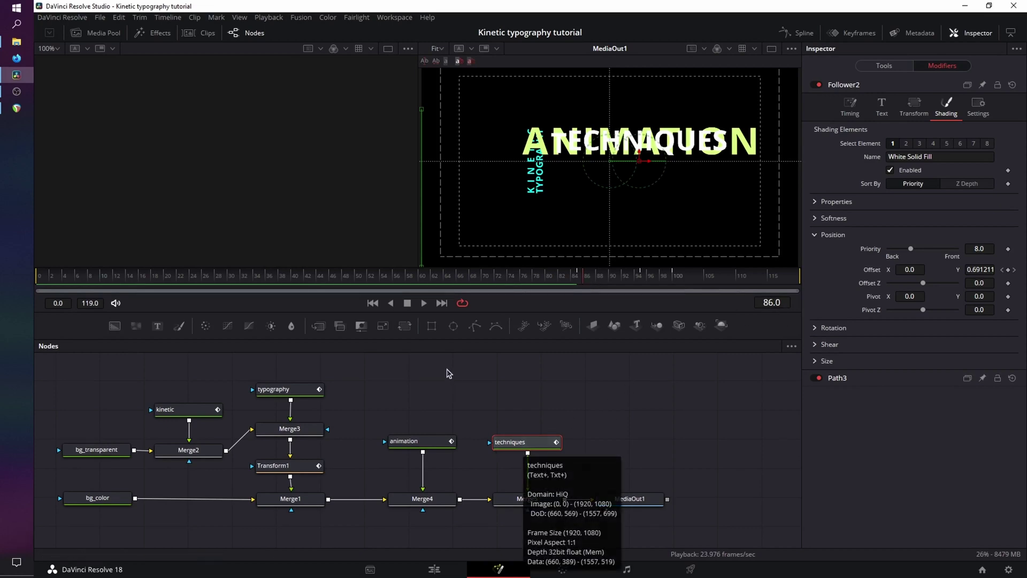
# Mask the techniques text with an inverted rectangle about 0.76 wide and 0.28 high, centred around X 0.57, Y 0.65 over ANIMATION.
pyautogui.click(432, 326)
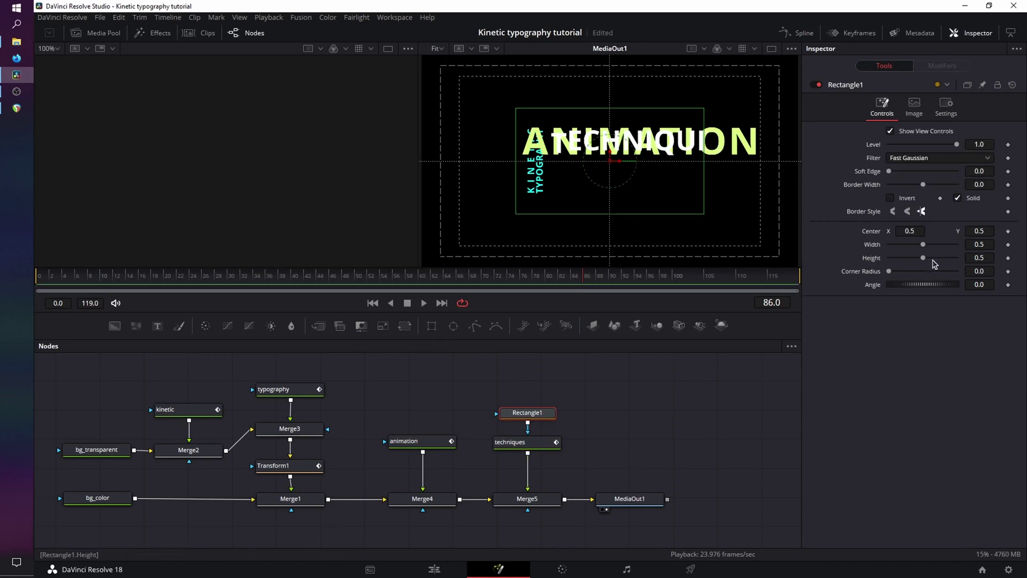
pyautogui.moveTo(923, 244); pyautogui.dragTo(907, 258)
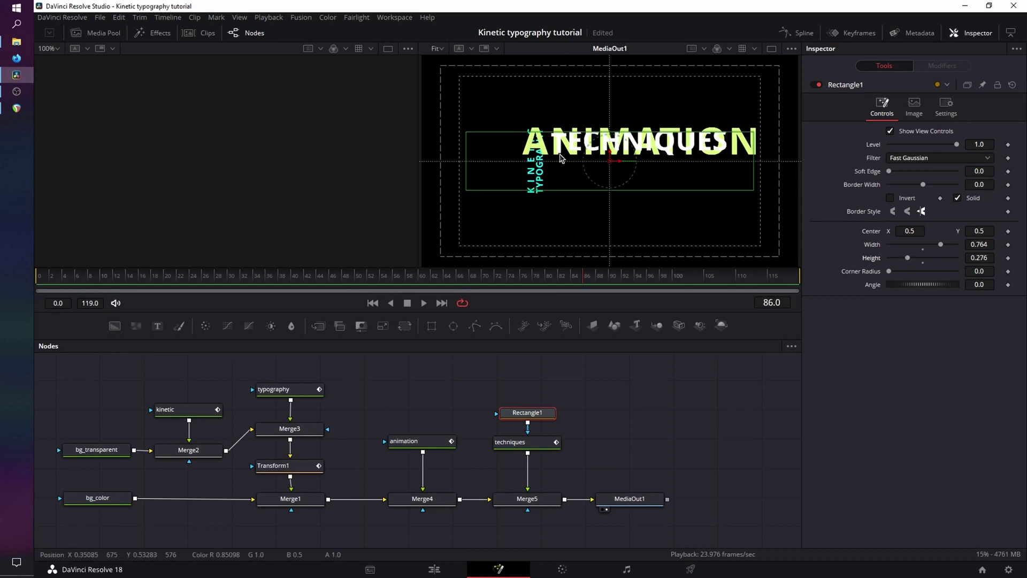
pyautogui.moveTo(609, 153); pyautogui.dragTo(643, 126)
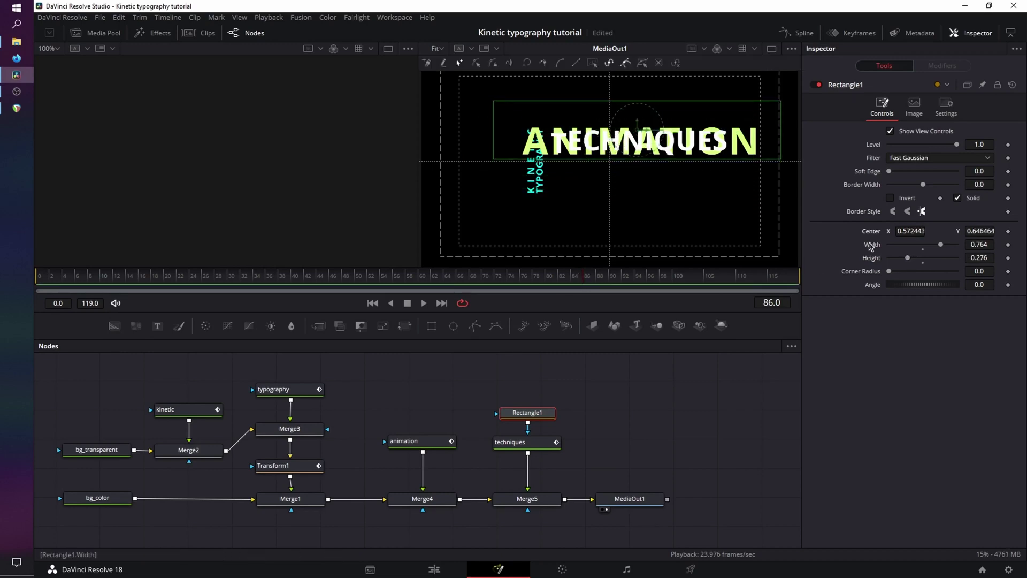
pyautogui.click(890, 198)
# Play the composition from the start to check how the mask hides the TECHNIQUES letters.
pyautogui.click(649, 497)
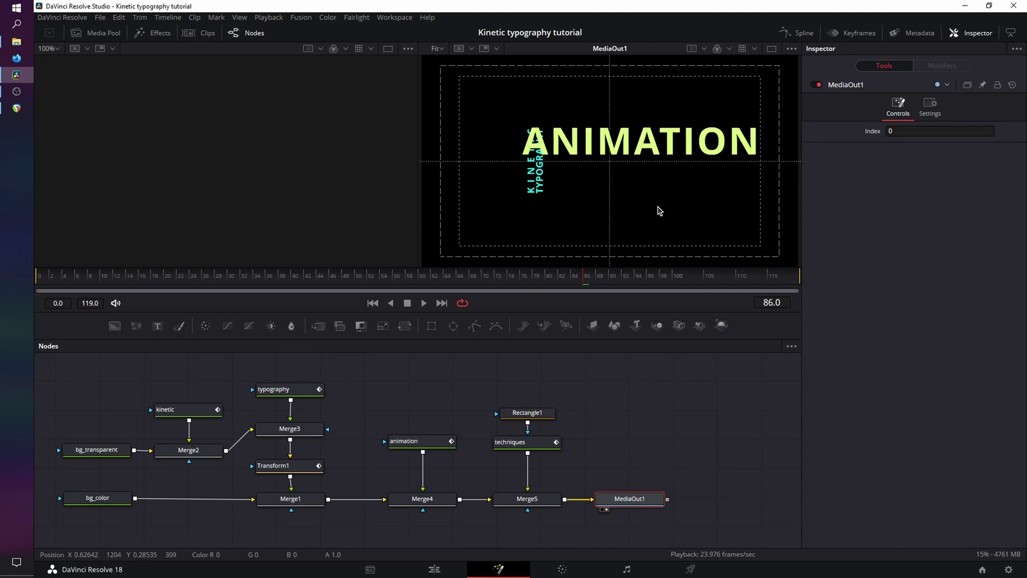
pyautogui.click(373, 303)
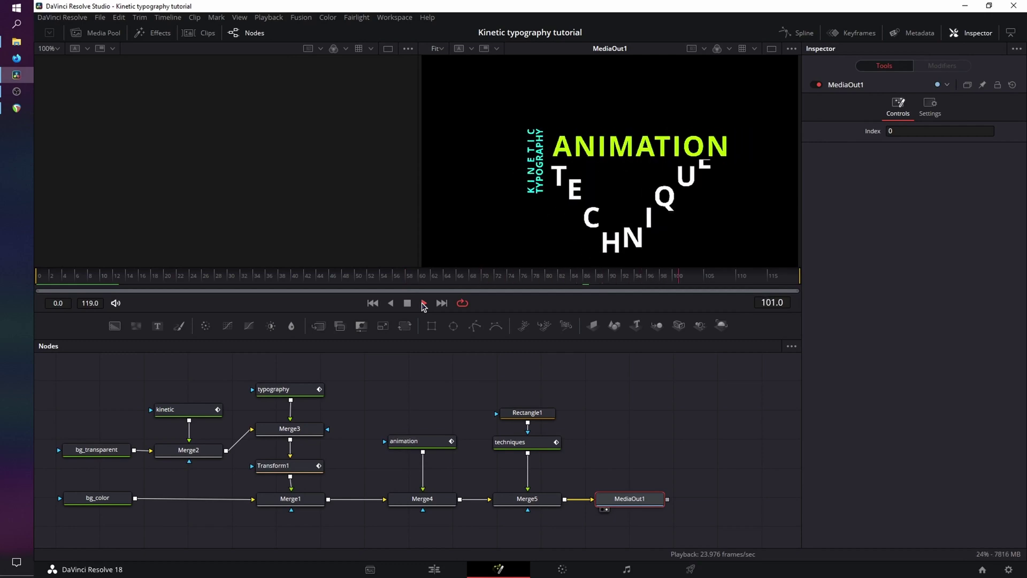
pyautogui.click(407, 303)
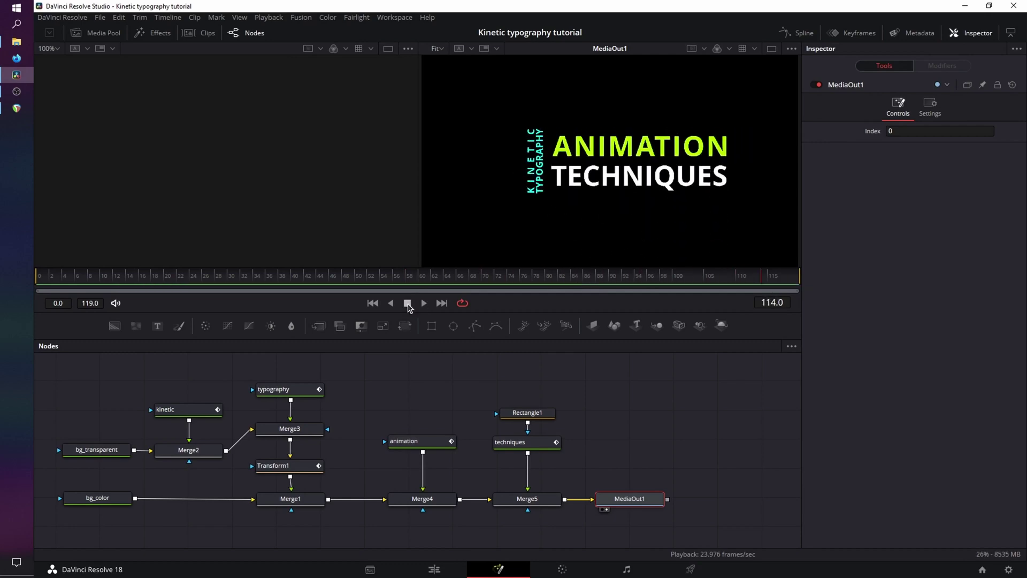
# Change the bg_color background from a solid color to a radial gradient.
pyautogui.click(91, 500)
pyautogui.click(919, 162)
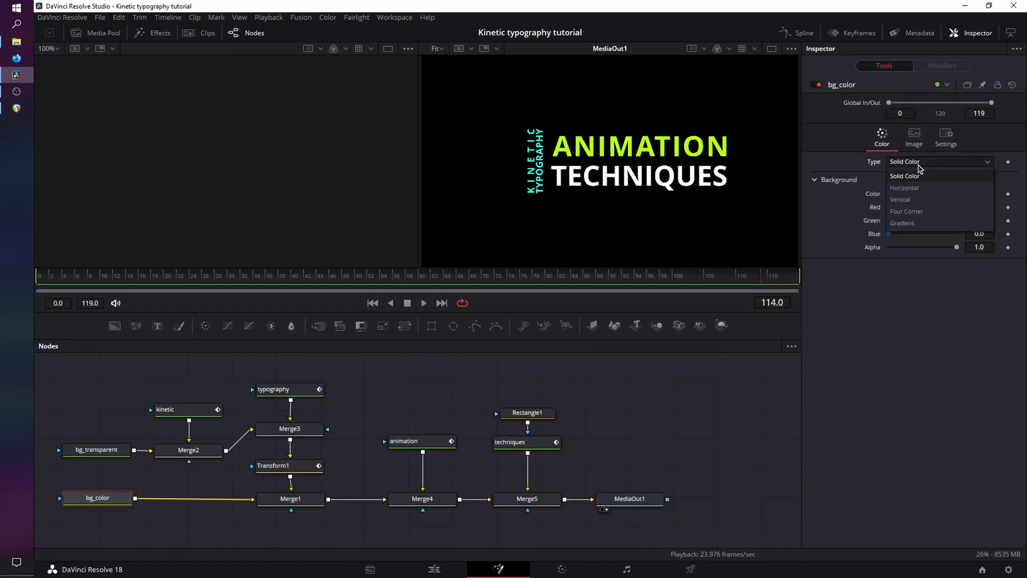
pyautogui.click(912, 219)
pyautogui.click(917, 195)
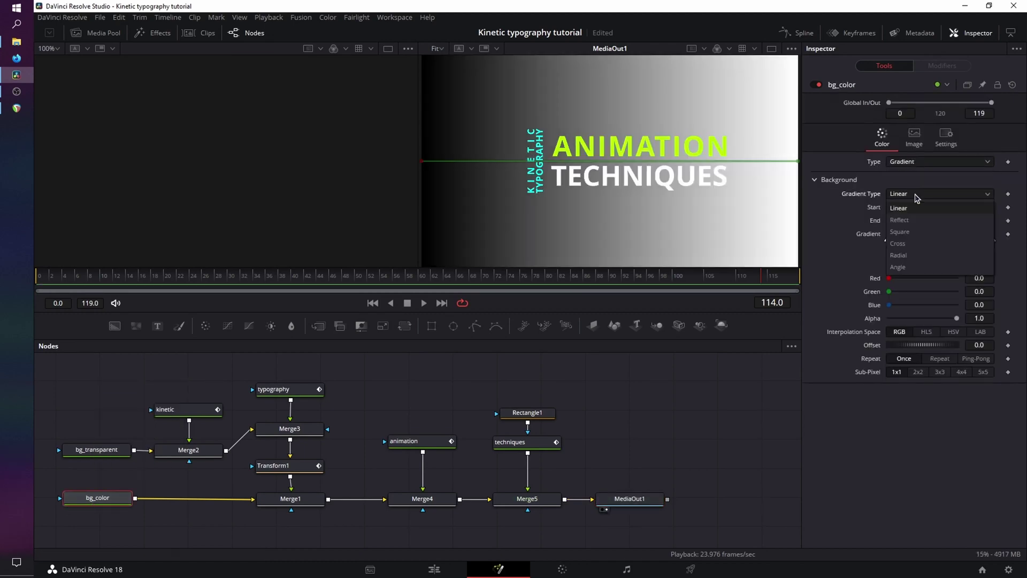
pyautogui.click(911, 258)
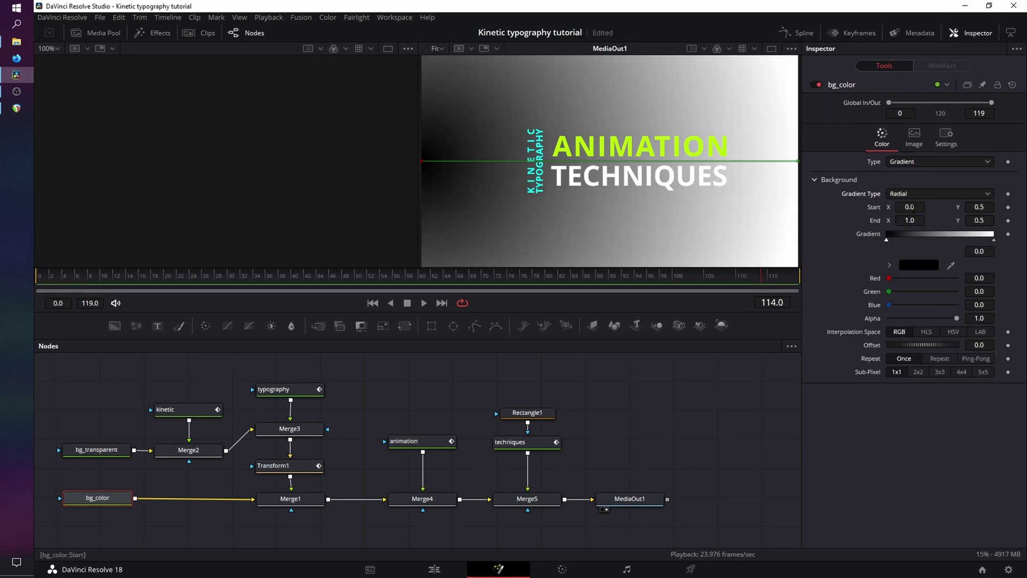
# Set the radial gradient's start X to 0.5 and its end X to 1.7.
pyautogui.click(909, 207)
pyautogui.press('BackSpace')
pyautogui.write('5')
pyautogui.click(909, 221)
pyautogui.write('1.7')
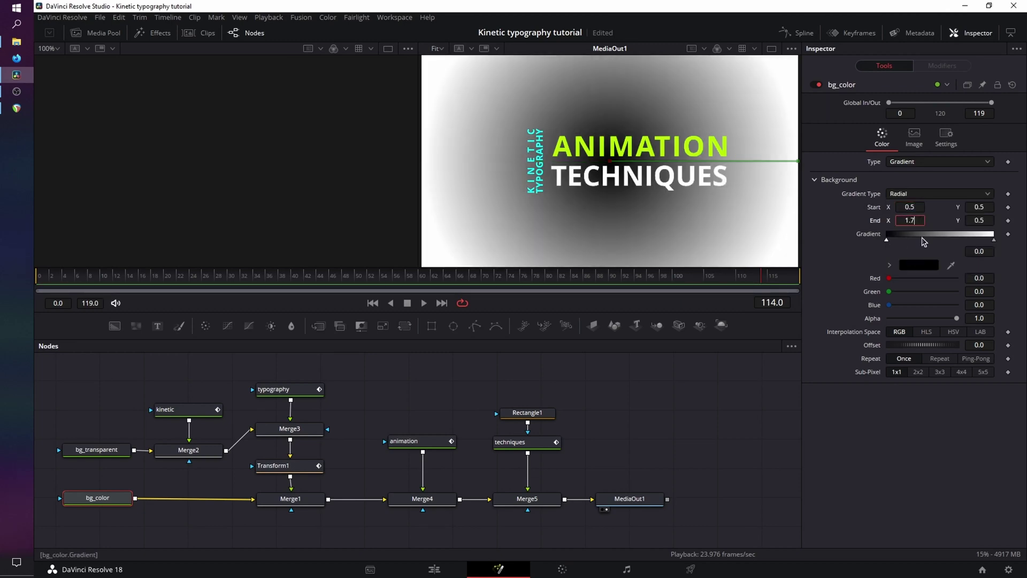
pyautogui.press('Return')
# Color the gradient's start stop orange.
pyautogui.click(918, 265)
pyautogui.moveTo(623, 224); pyautogui.dragTo(626, 203)
pyautogui.click(650, 389)
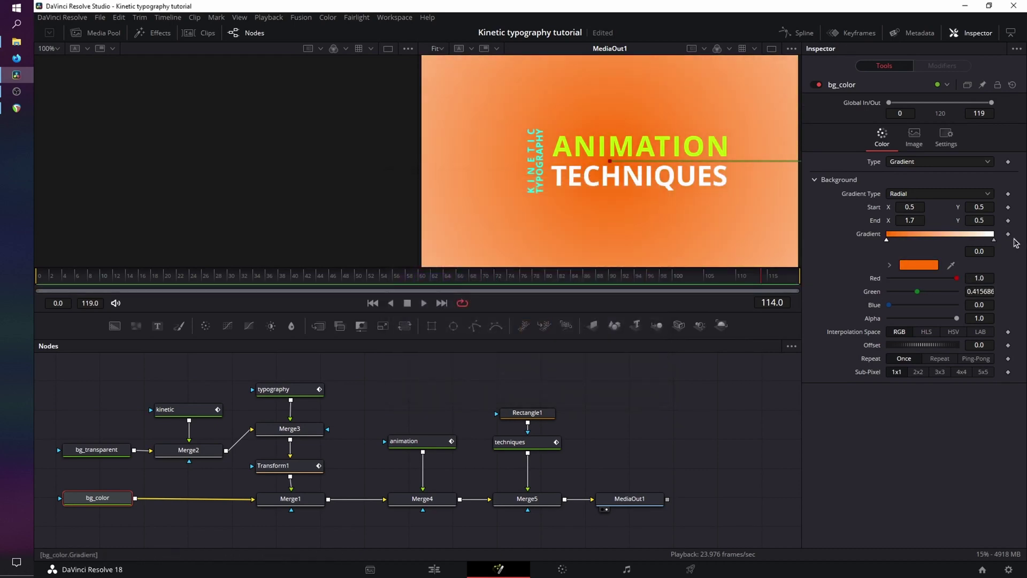
# Color the gradient's end stop dark purple and play the composition to review the background.
pyautogui.click(994, 240)
pyautogui.click(919, 264)
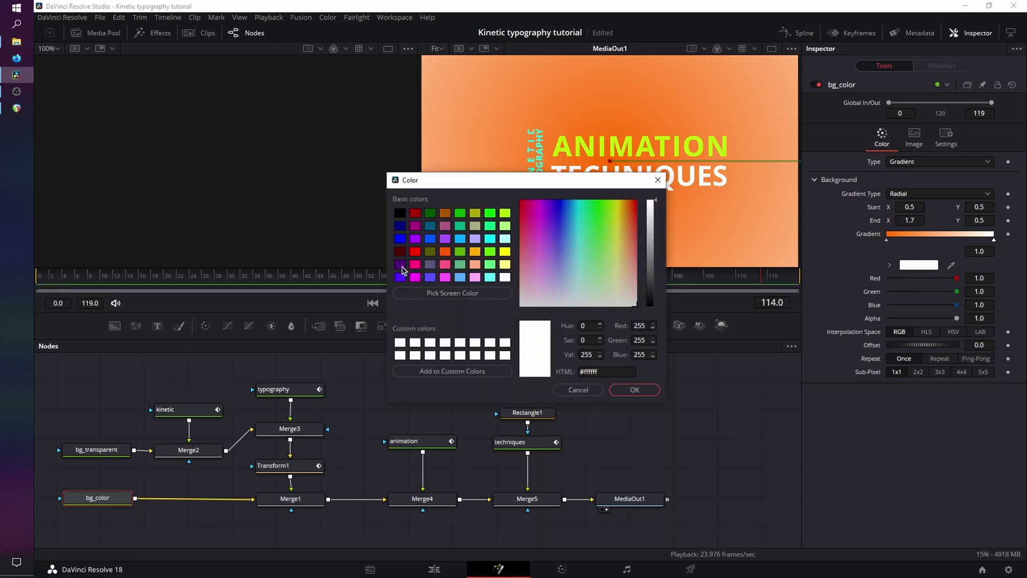
pyautogui.click(400, 264)
pyautogui.click(634, 389)
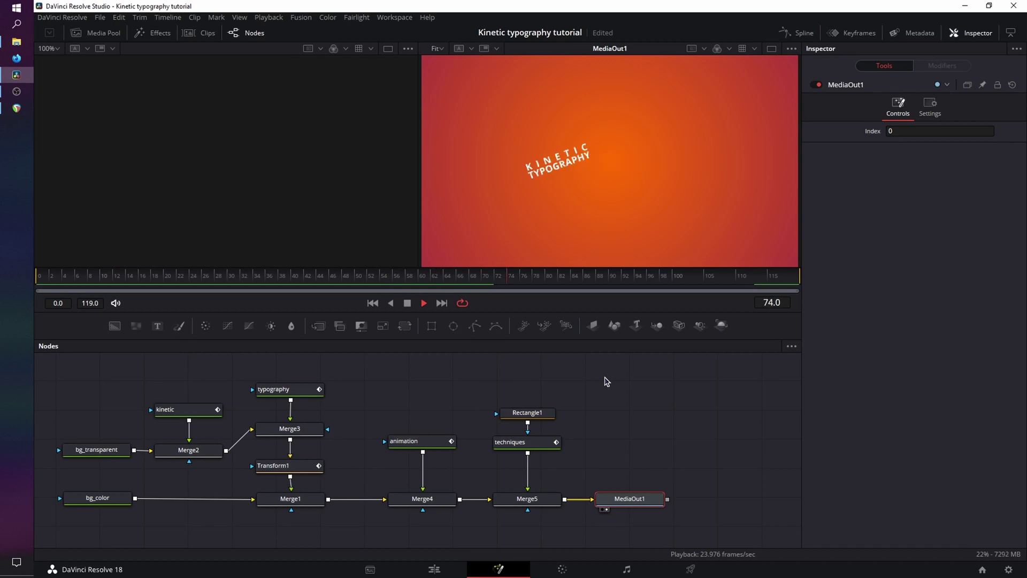
pyautogui.press('space')
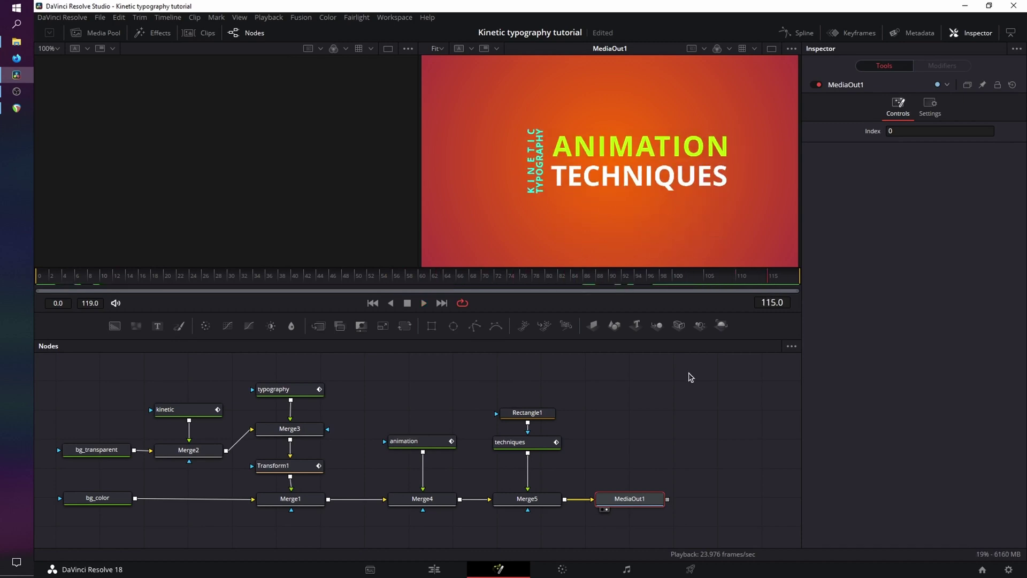
# Enable motion blur on Merge1 with a quality of 2.
pyautogui.click(290, 499)
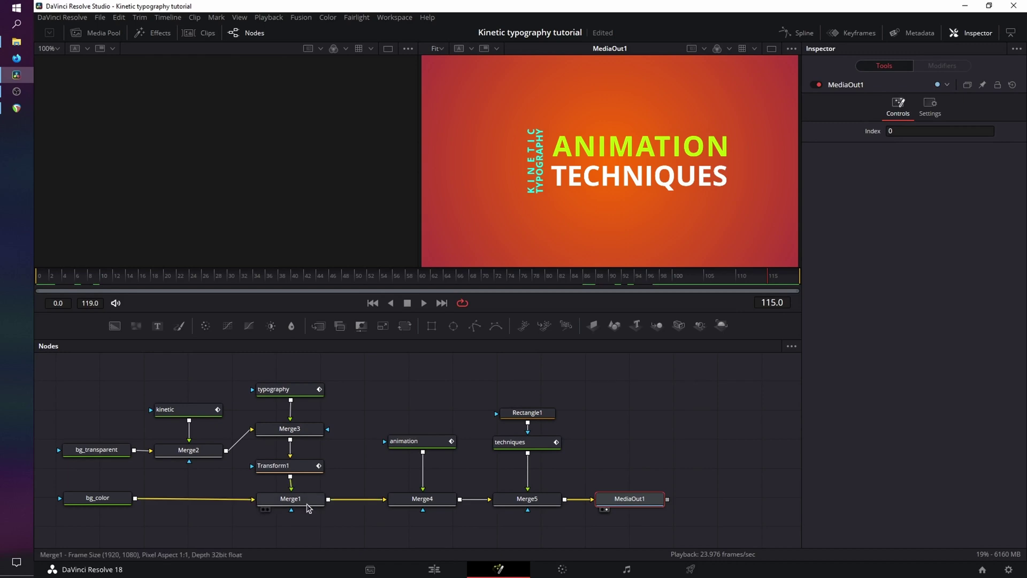
pyautogui.click(944, 107)
pyautogui.click(890, 243)
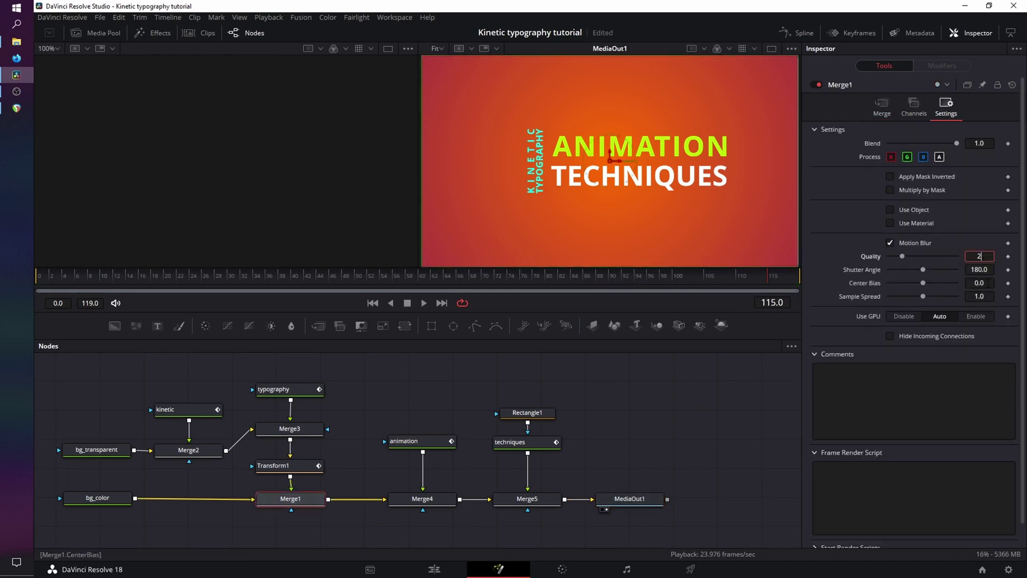
pyautogui.press('Tab')
# Play the composition from the start and replay it to review the motion blur.
pyautogui.click(629, 498)
pyautogui.click(373, 303)
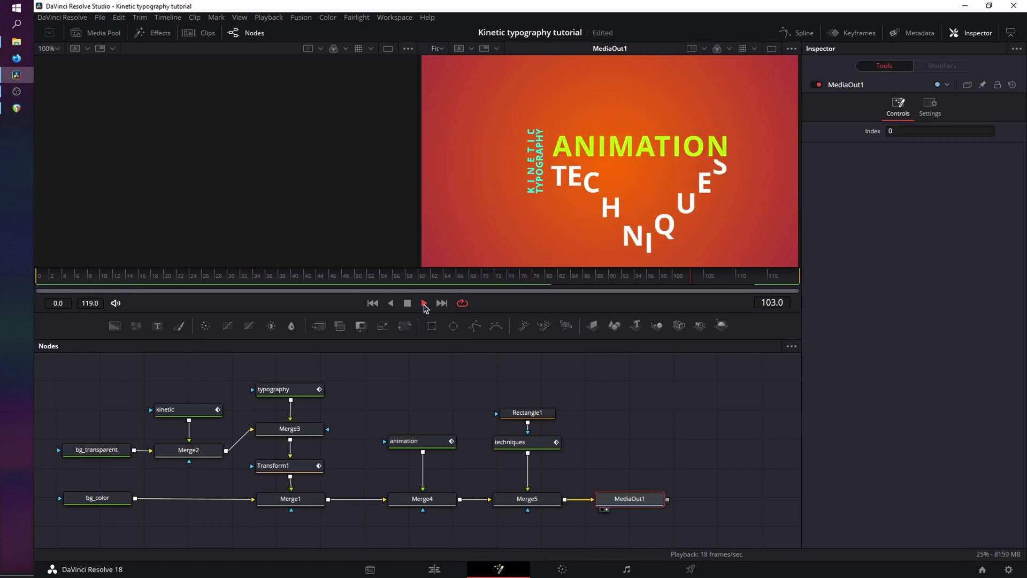
pyautogui.click(407, 303)
pyautogui.click(425, 304)
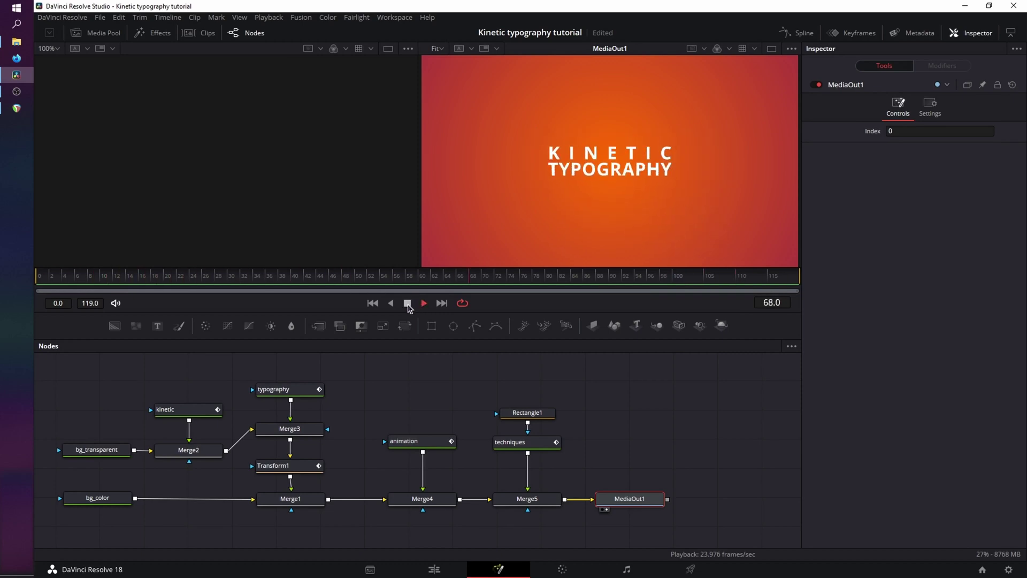
pyautogui.click(407, 304)
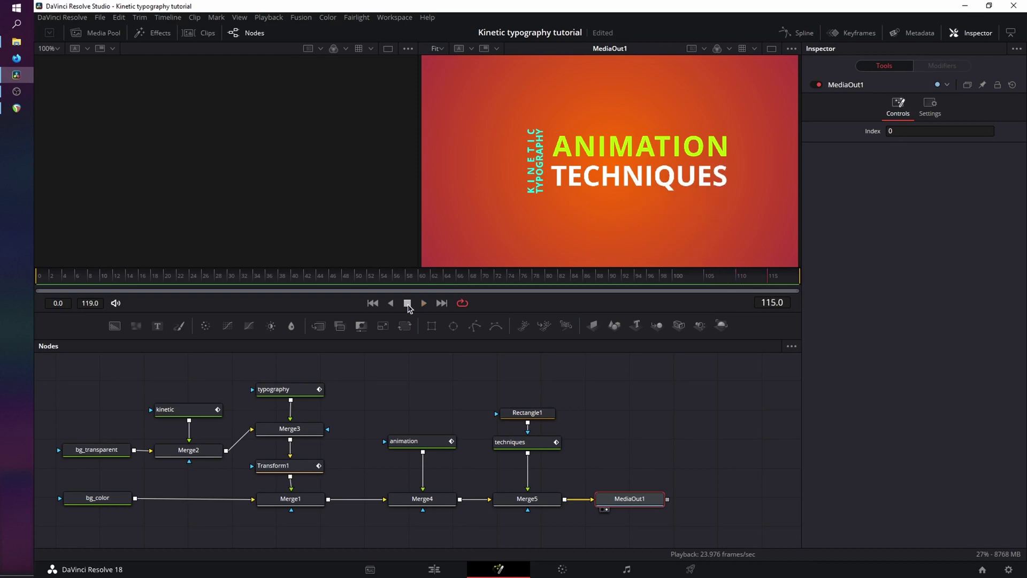